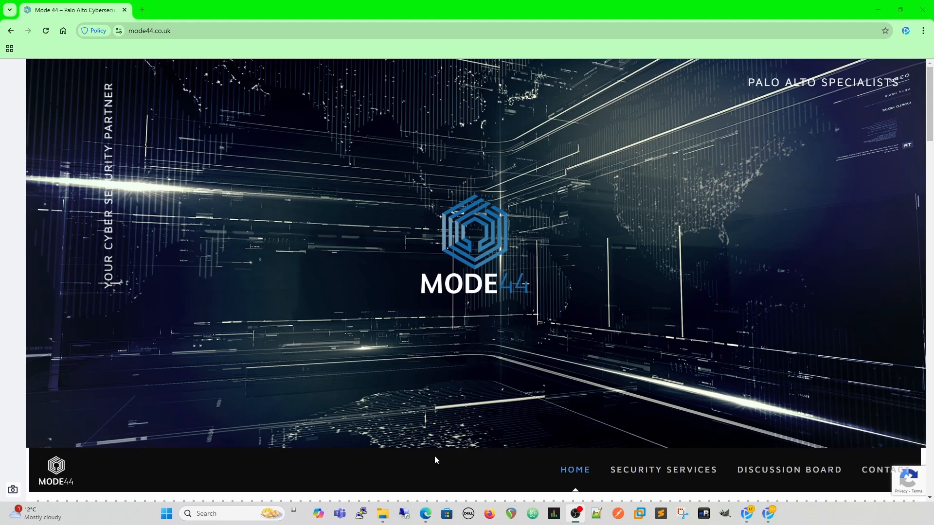
Switch to Strata Cloud Manager in Microsoft Edge and examine the Users, Device groups and Web access filter options for the policy rules.
click(426, 513)
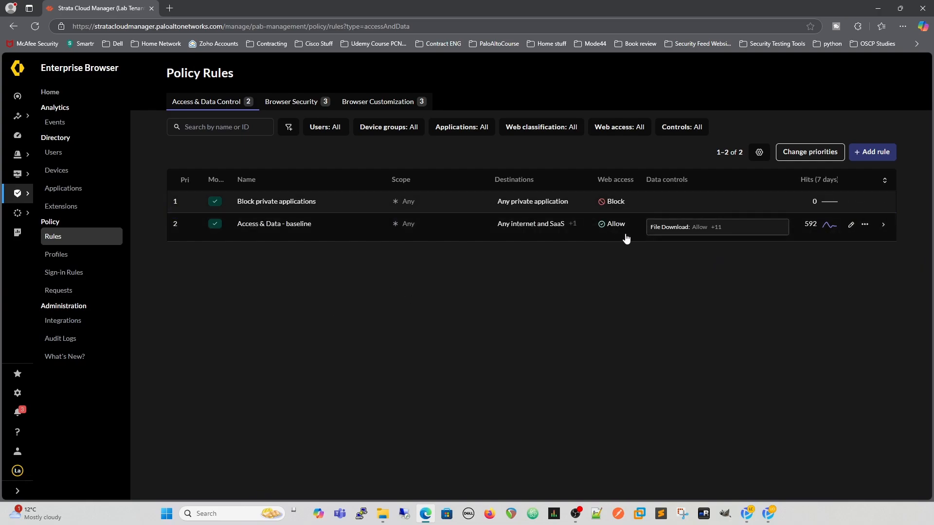
mouse_move(680, 228)
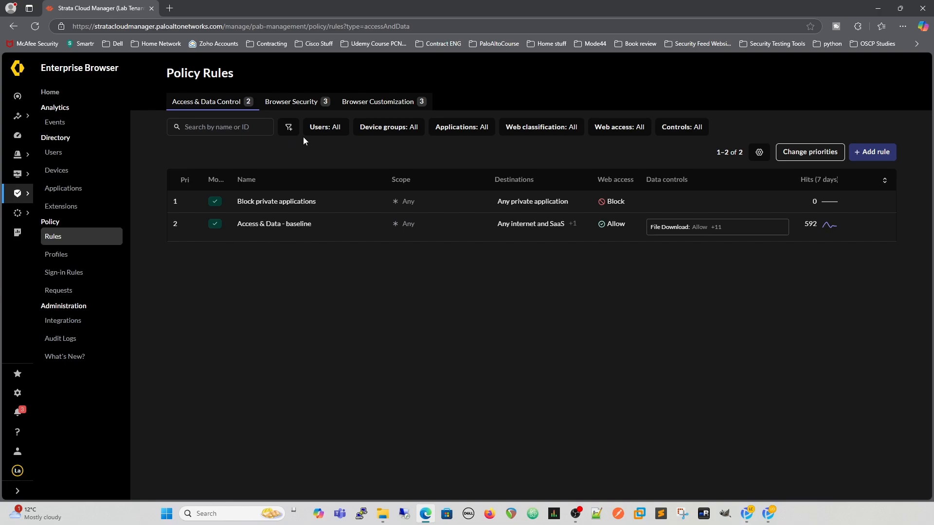
click(325, 126)
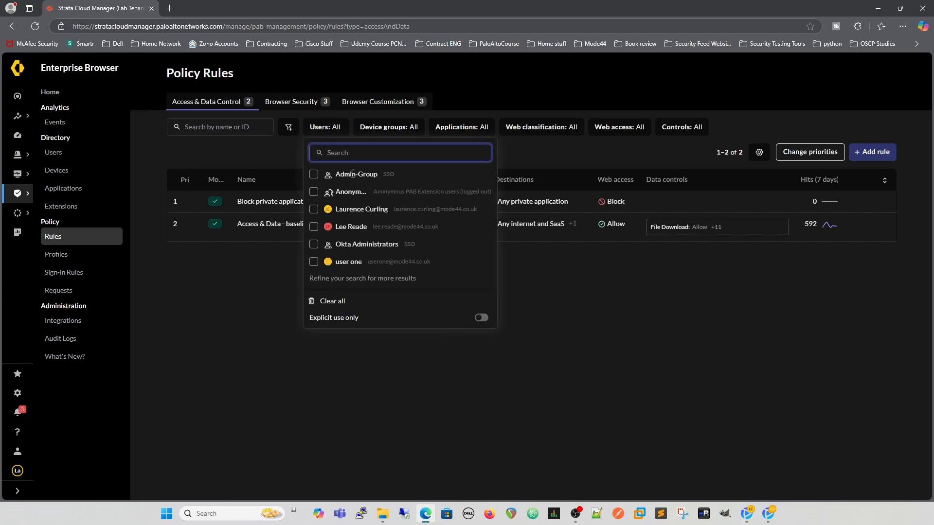
click(389, 127)
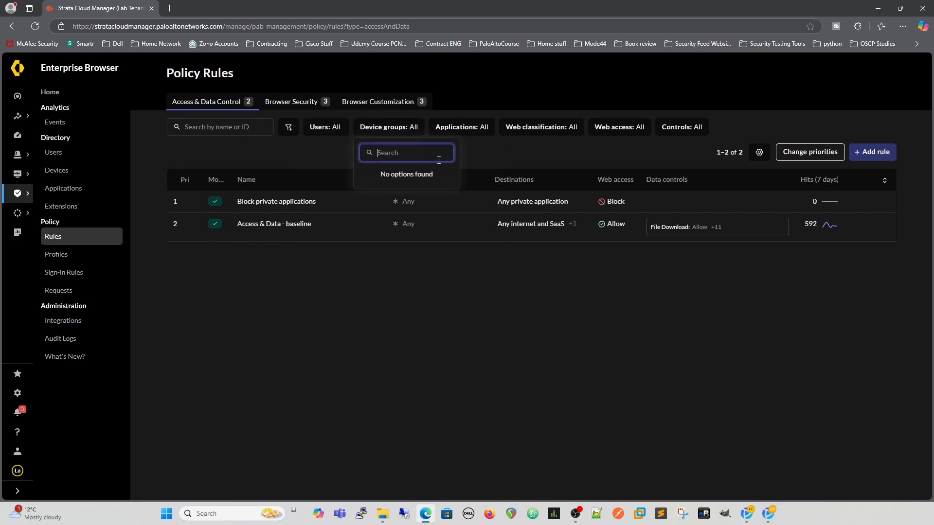
click(619, 128)
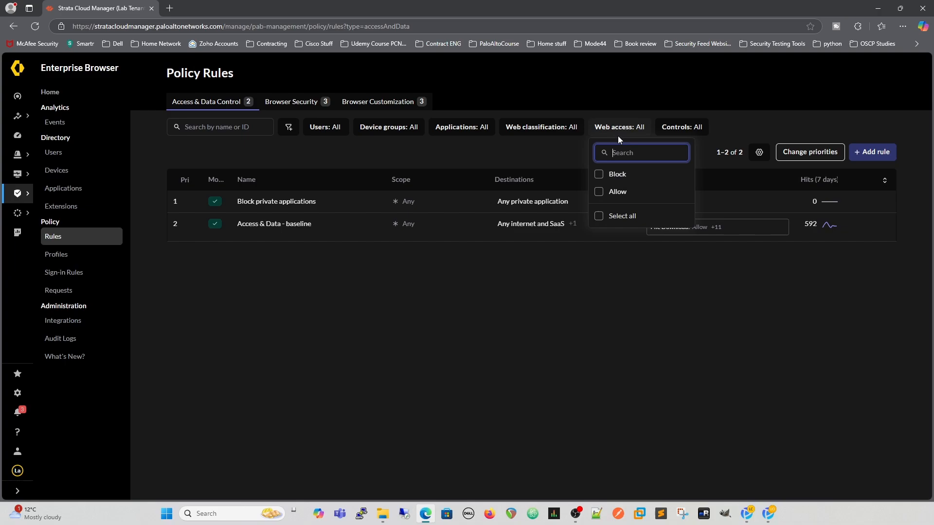
click(524, 160)
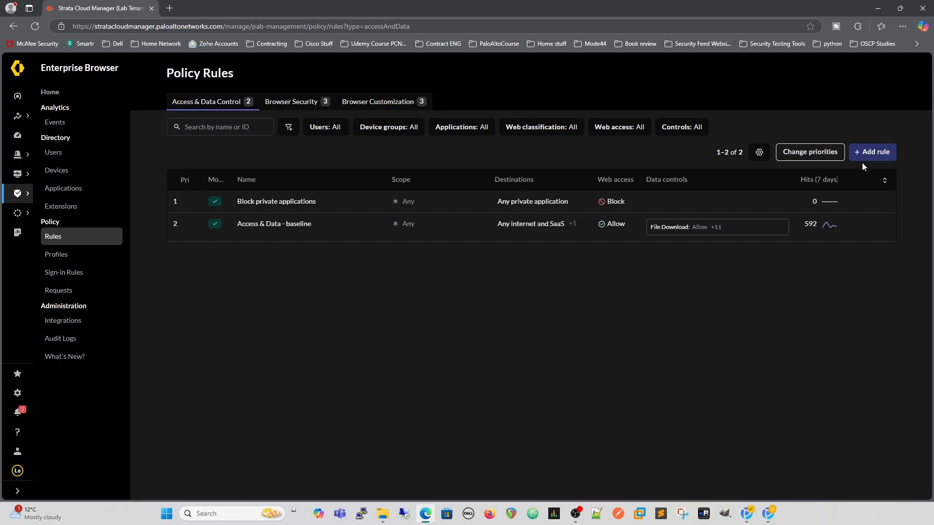
Add an Access & Data Control rule and name it with the target user's first name followed by "Locked Down Rule".
click(870, 152)
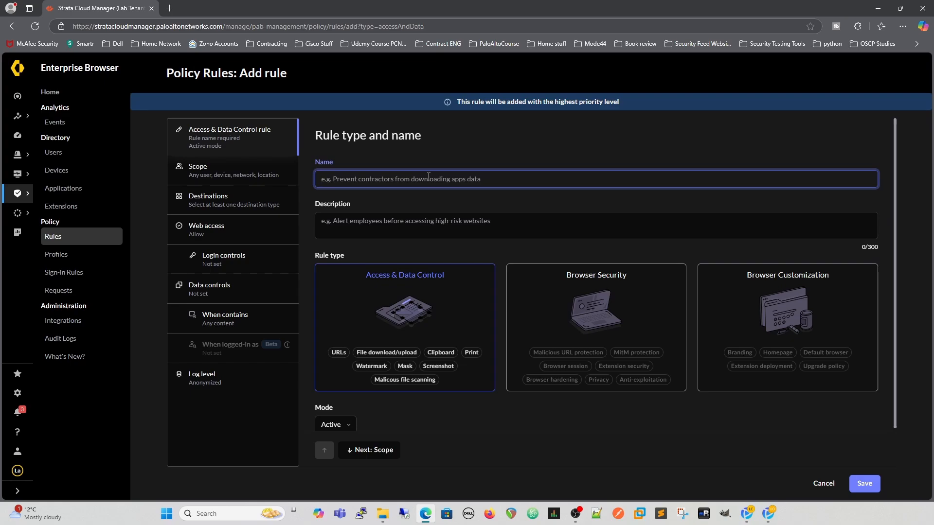
text(Locke)
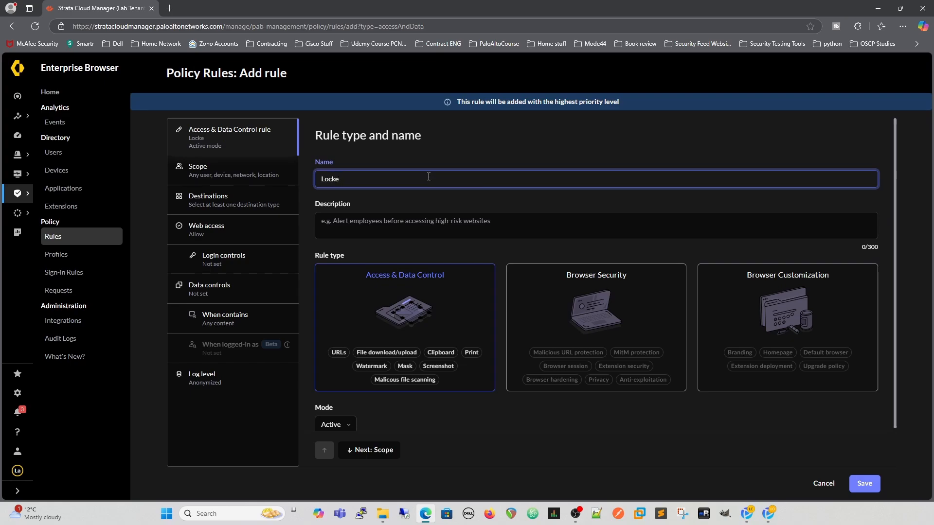
key(BackSpace)
key(BackSpace)
key(BackSpace)
key(BackSpace)
key(BackSpace)
text(Laurence Lockeed Down Rule)
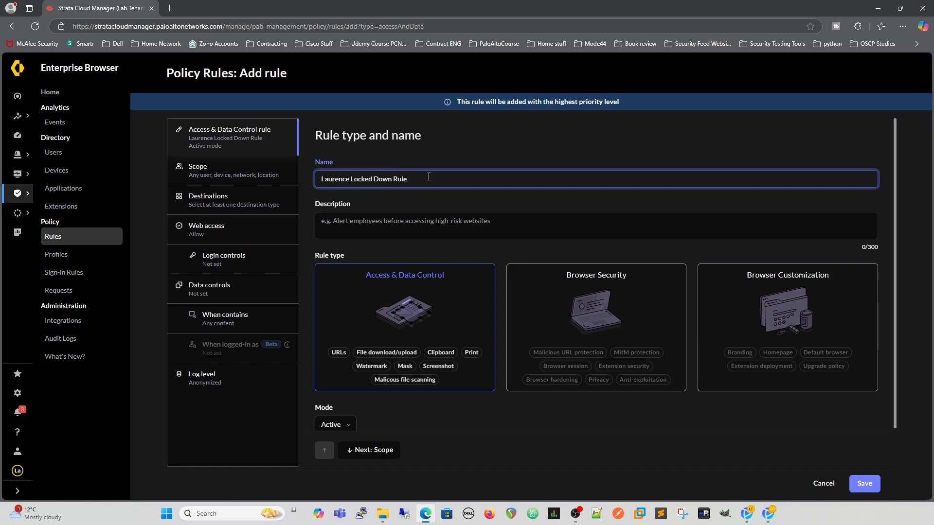
Describe the rule as "Restricted policy for" followed by the target user's first name.
click(421, 219)
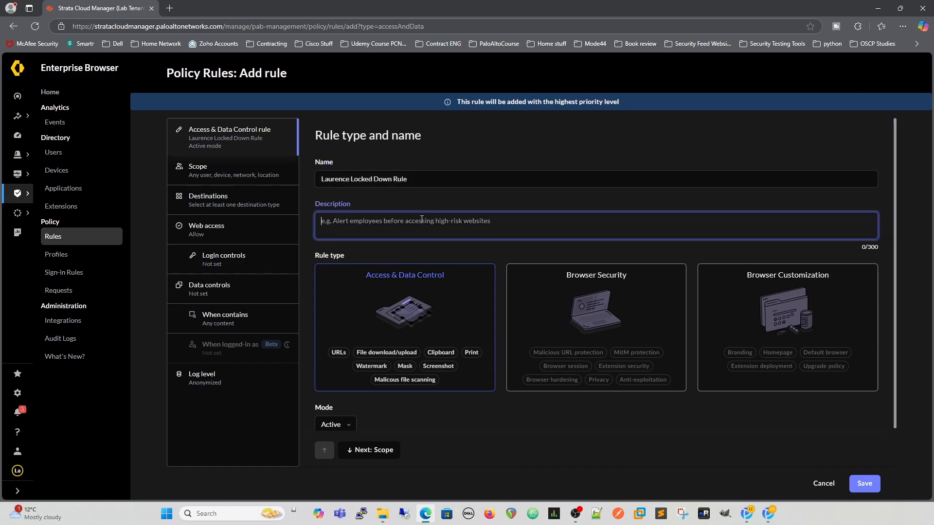
text(Restrict)
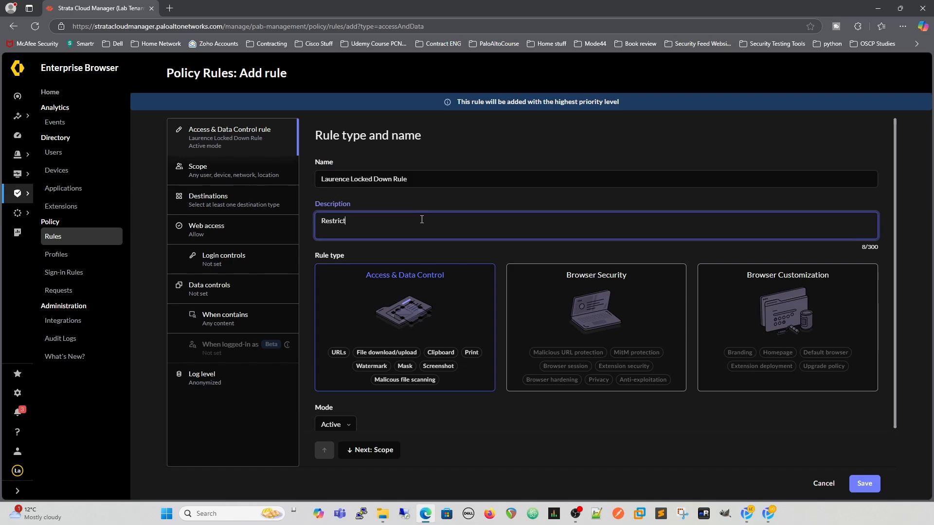
text(ed policy for Laurence)
Review the modes available for the rule and leave it set to Active.
click(193, 171)
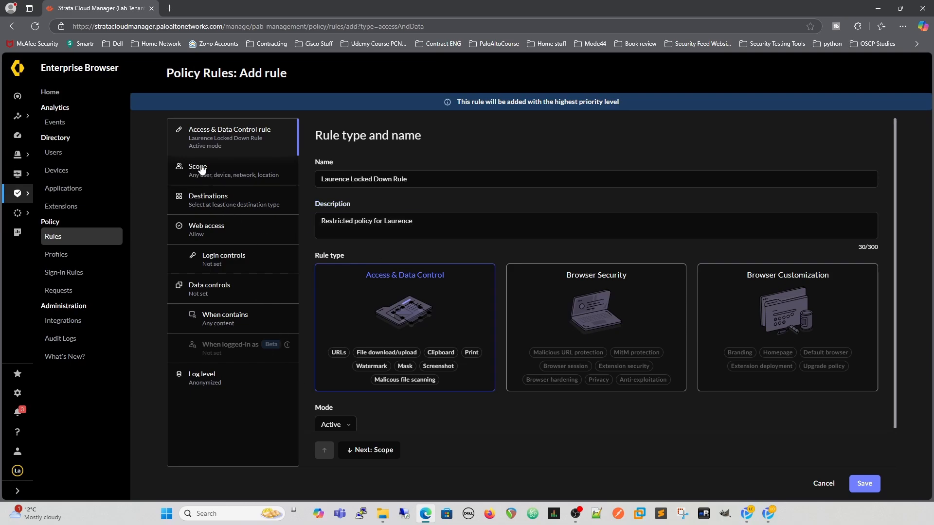
click(206, 144)
scroll(382, 421, down, 1)
click(348, 422)
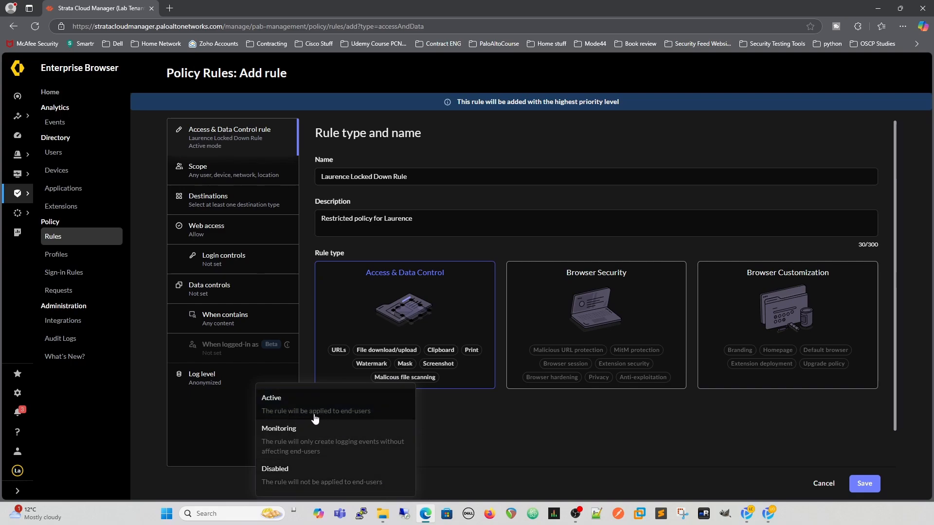
click(478, 427)
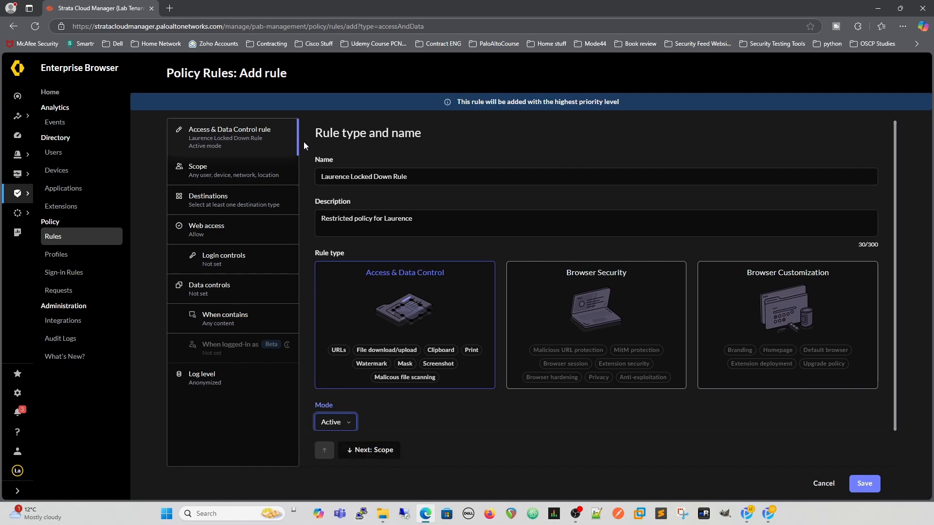
Limit the rule's scope to the individual user it is named after.
click(375, 449)
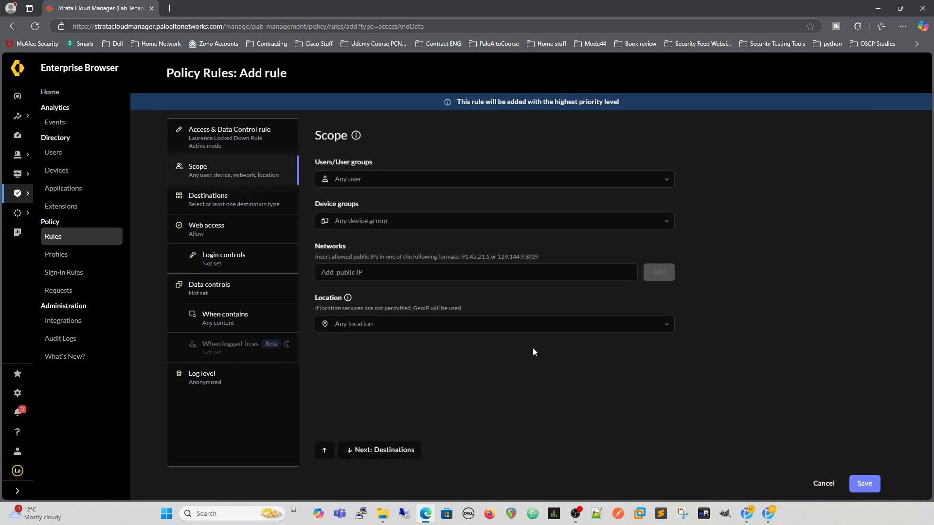
click(672, 179)
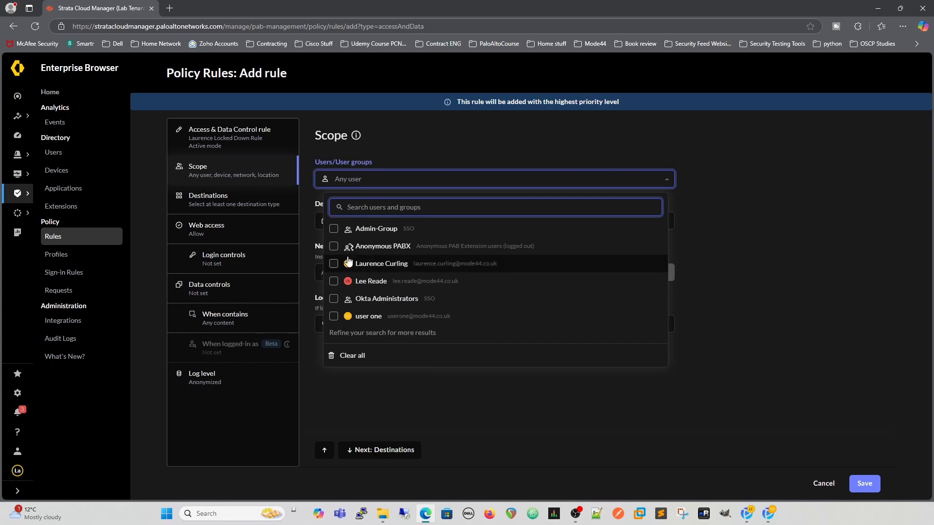
click(334, 264)
click(595, 396)
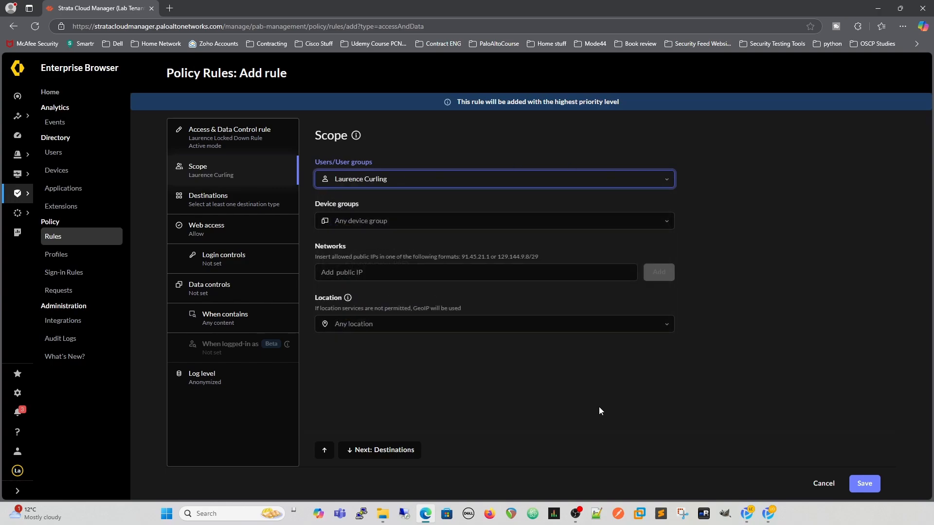
Enable Internet & SaaS applications as a destination type for the rule.
click(382, 449)
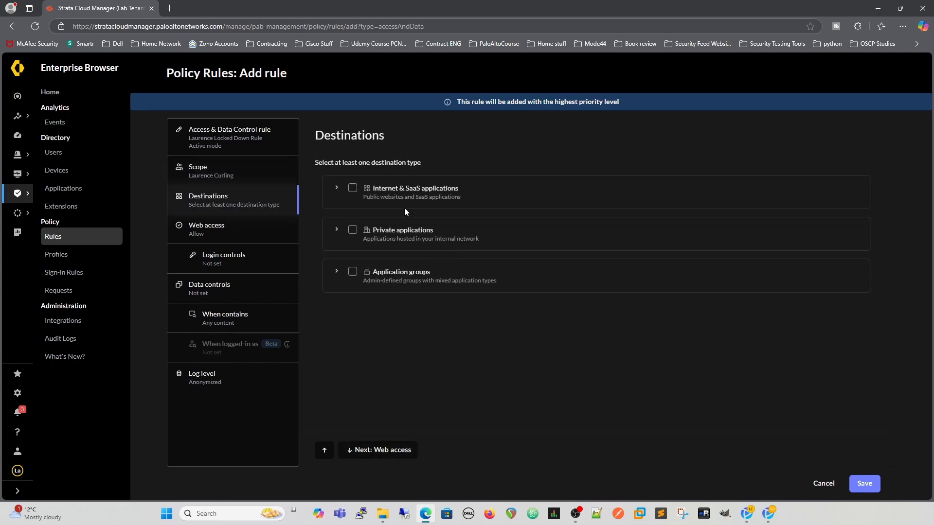
click(336, 187)
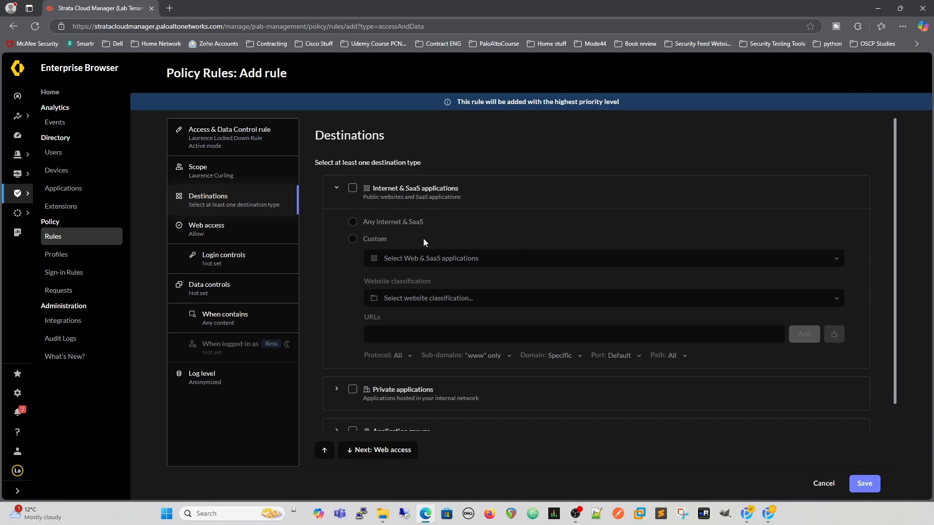
click(352, 188)
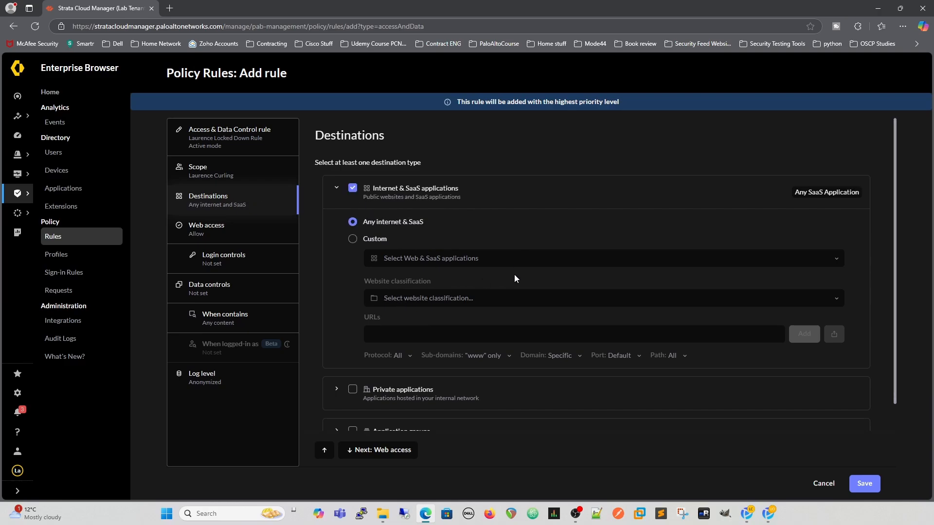
Browse the Web & SaaS applications offered for a Custom destination, and set the destination back to Any internet & SaaS.
click(352, 239)
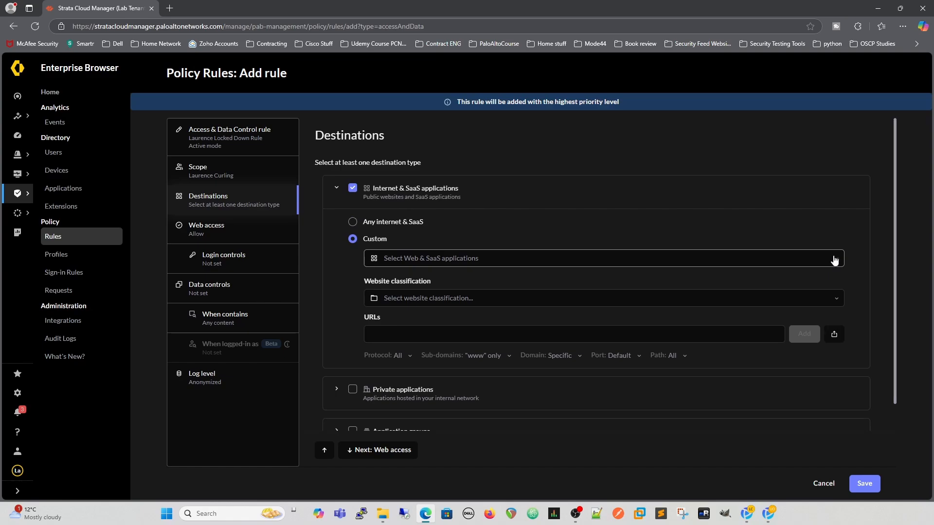
click(775, 258)
scroll(501, 374, down, 5)
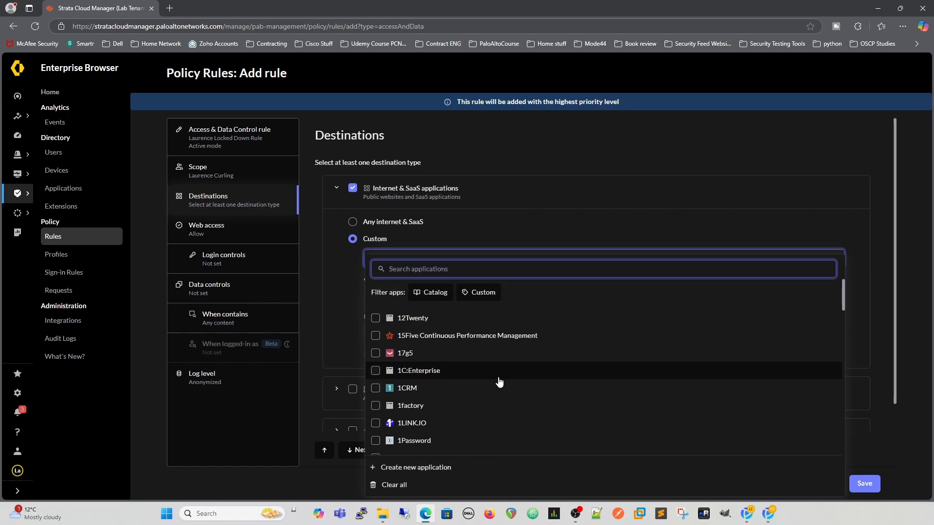
scroll(502, 375, down, 3)
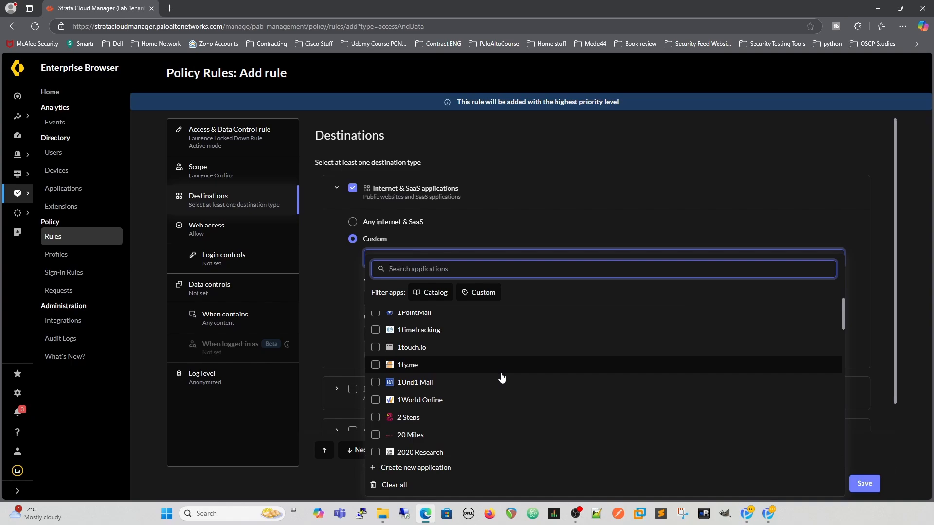
scroll(503, 377, down, 2)
scroll(502, 377, up, 10)
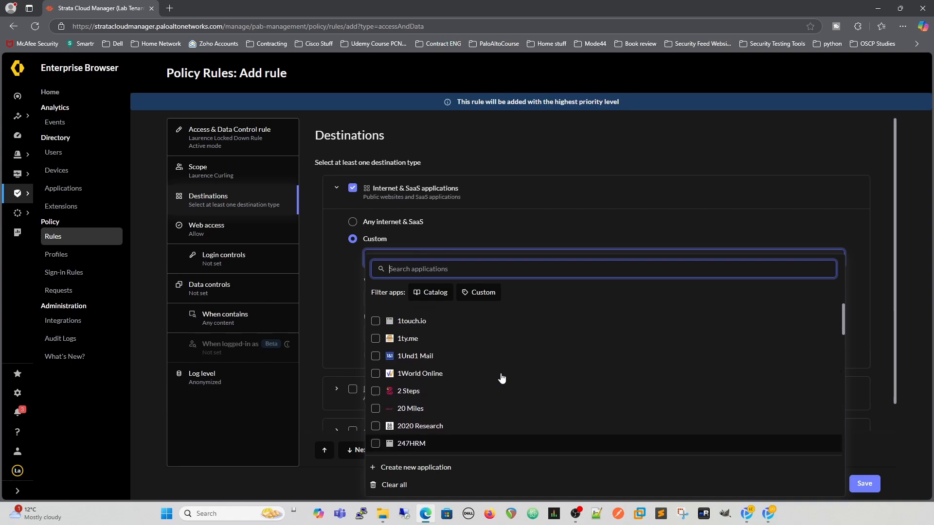
click(354, 224)
click(360, 224)
click(361, 225)
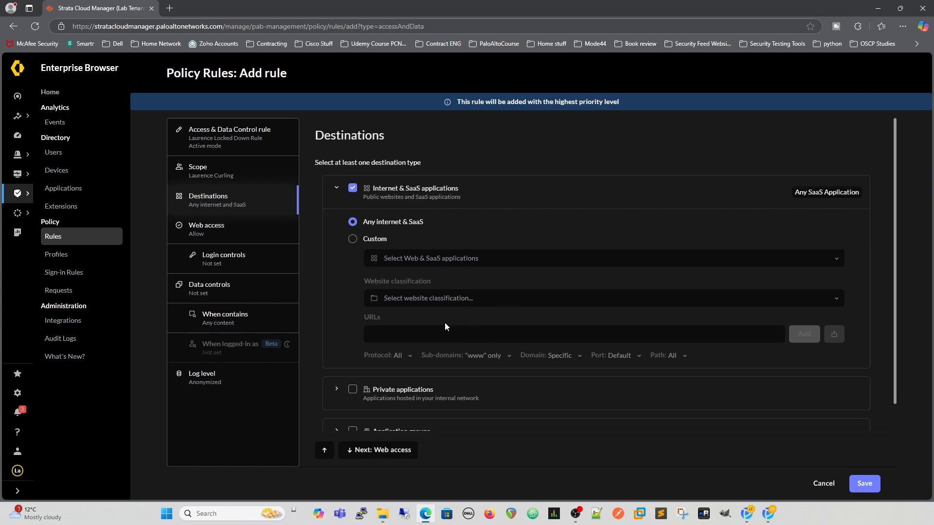
Set the Internet & SaaS destination to Custom and review the available website classification categories.
scroll(445, 322, down, 1)
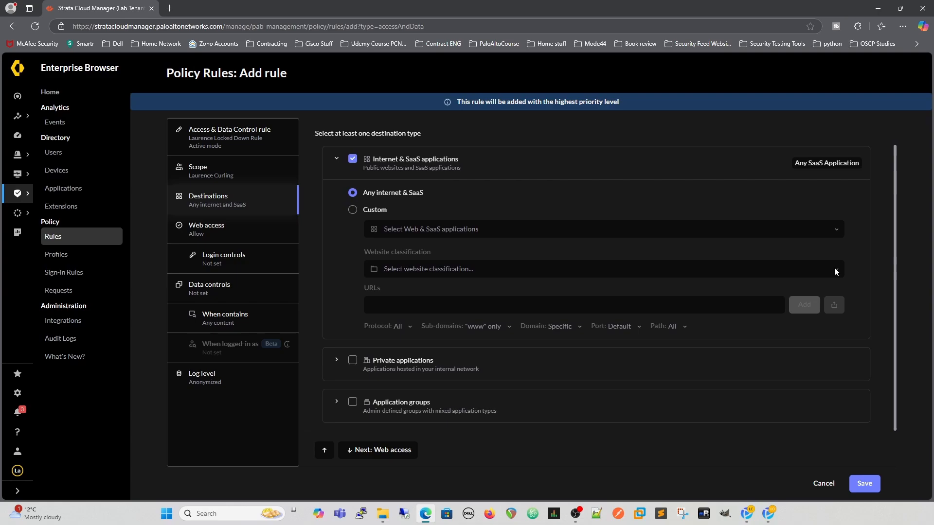
click(352, 209)
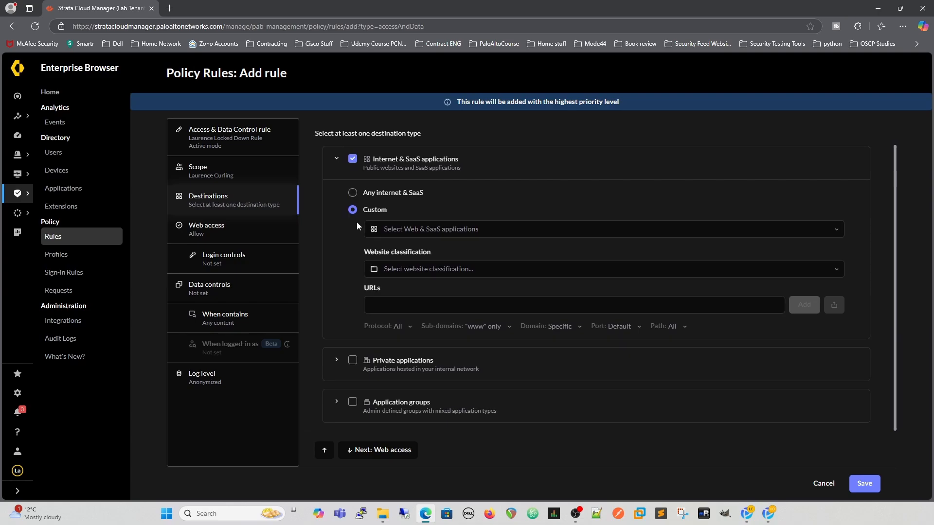
click(423, 271)
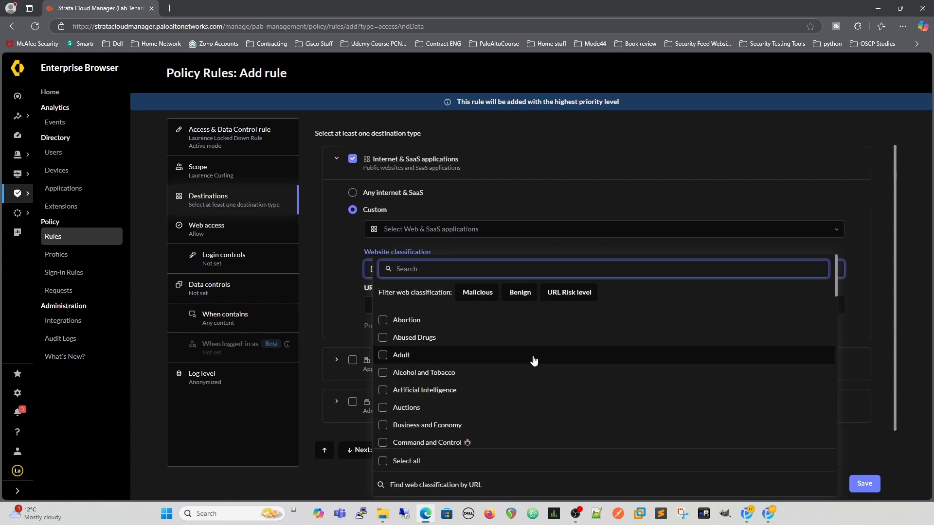
scroll(532, 360, down, 4)
scroll(533, 361, down, 6)
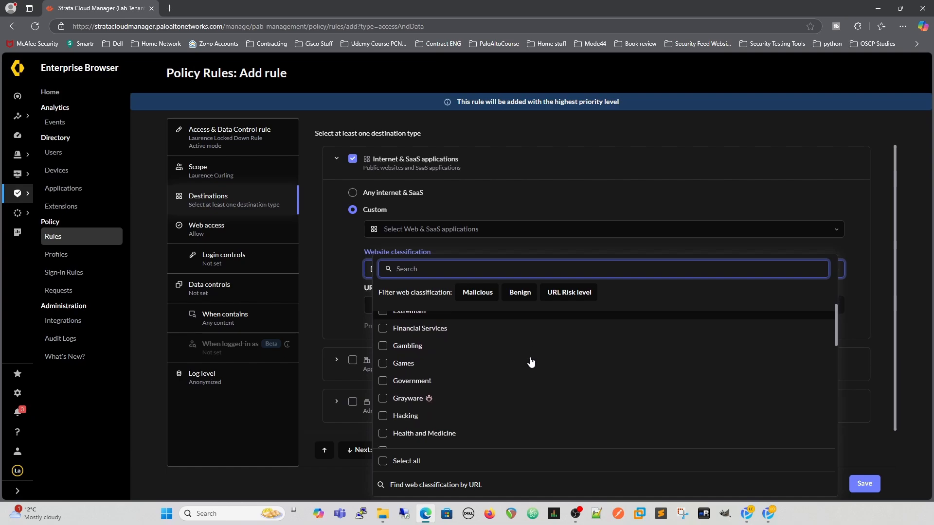
scroll(521, 365, up, 10)
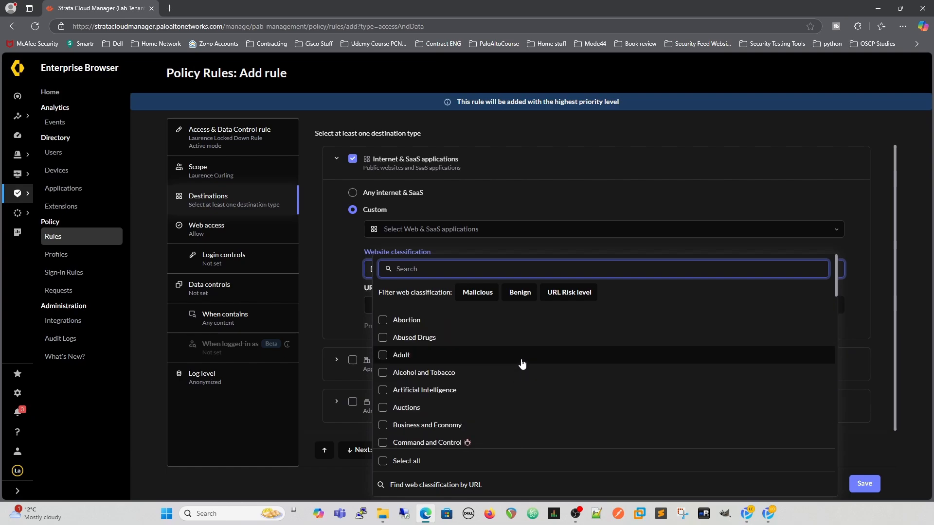
click(552, 203)
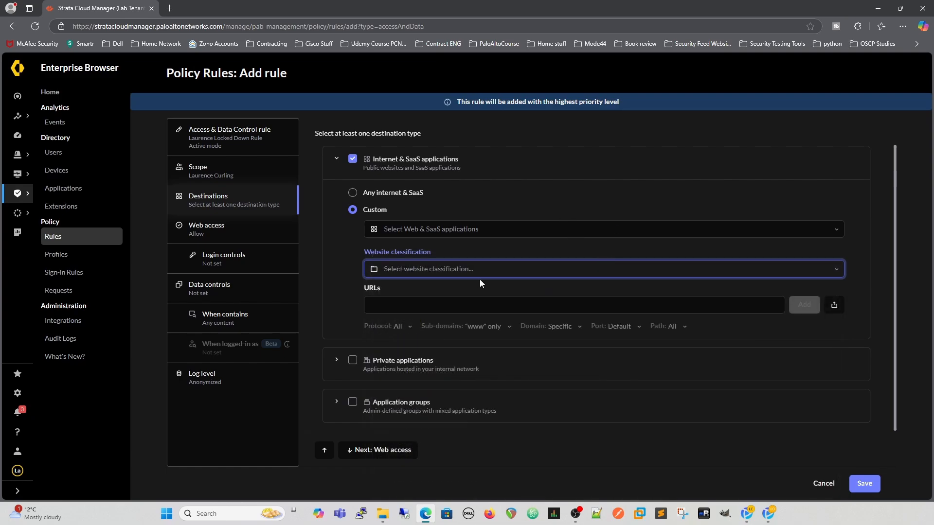
Examine the website classifications using the Malicious, Benign and URL Risk level filters, and remove the URL Risk level filter.
click(451, 271)
click(477, 293)
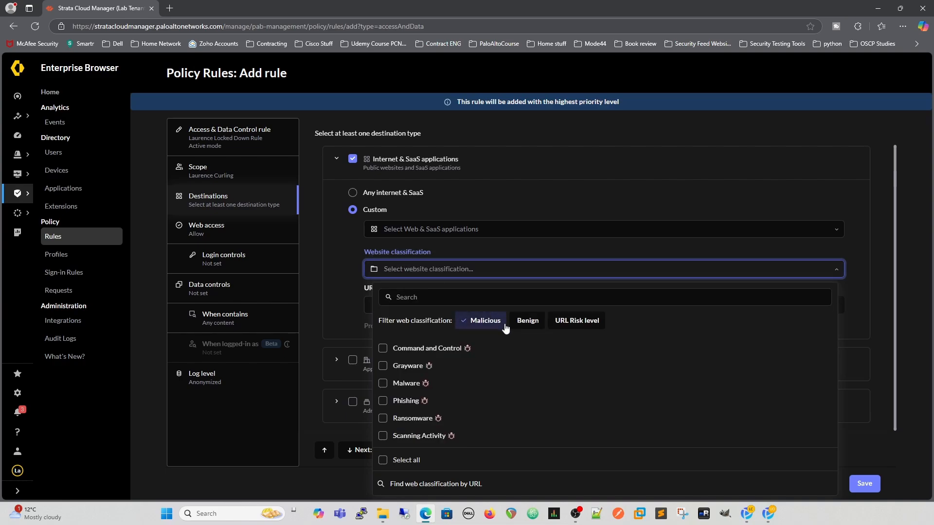
click(529, 322)
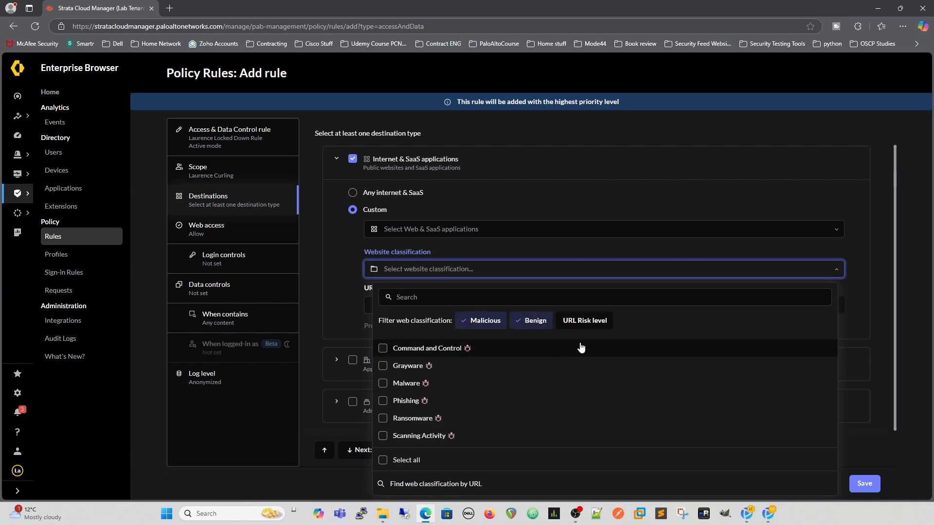
click(583, 322)
scroll(544, 384, down, 6)
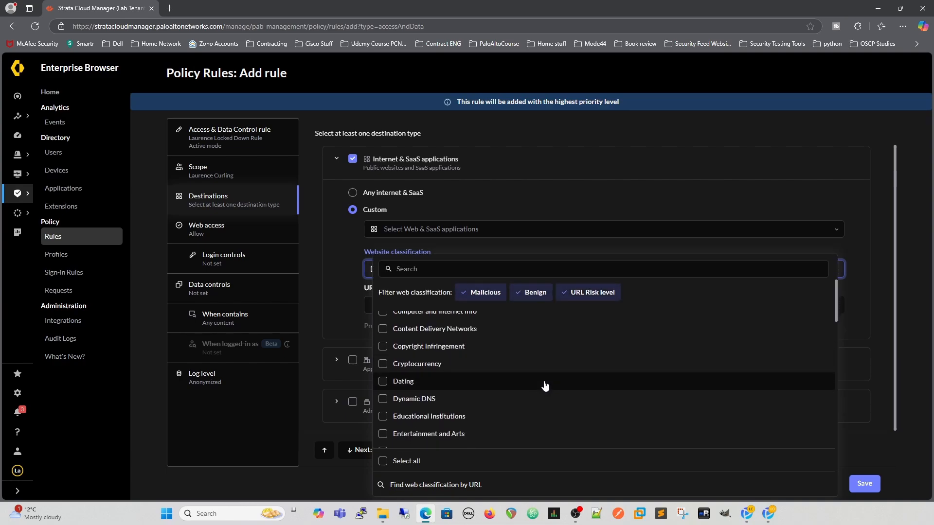
scroll(540, 370, up, 6)
click(564, 299)
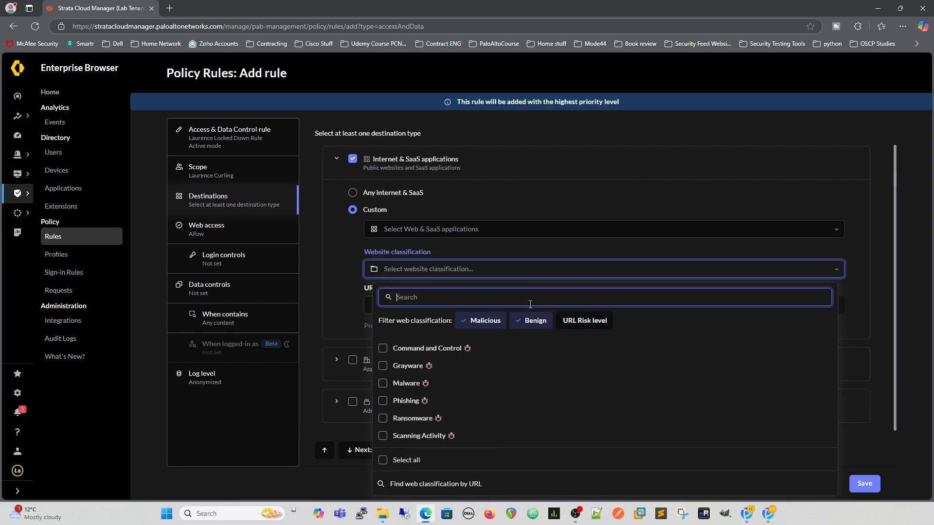
Clear the Benign and Malicious filters and browse the unfiltered list of website classifications.
click(529, 320)
click(484, 322)
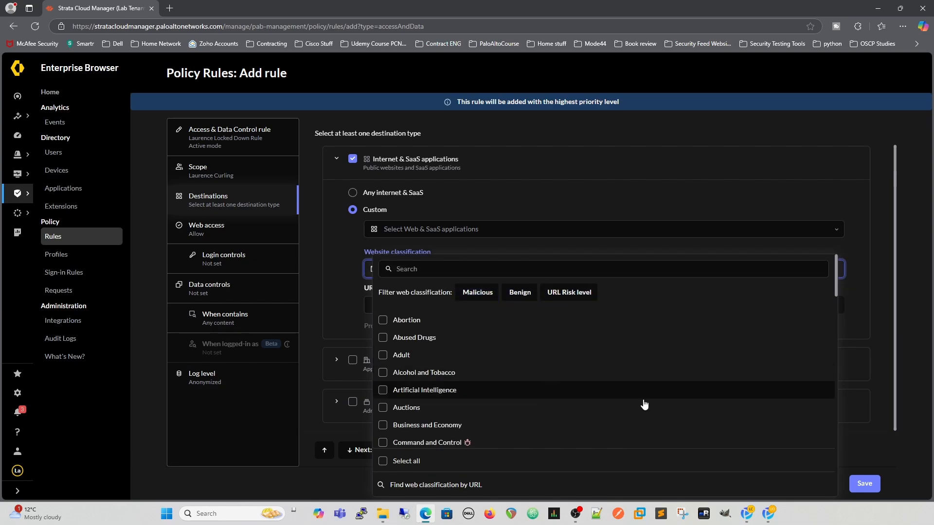
scroll(615, 448, down, 3)
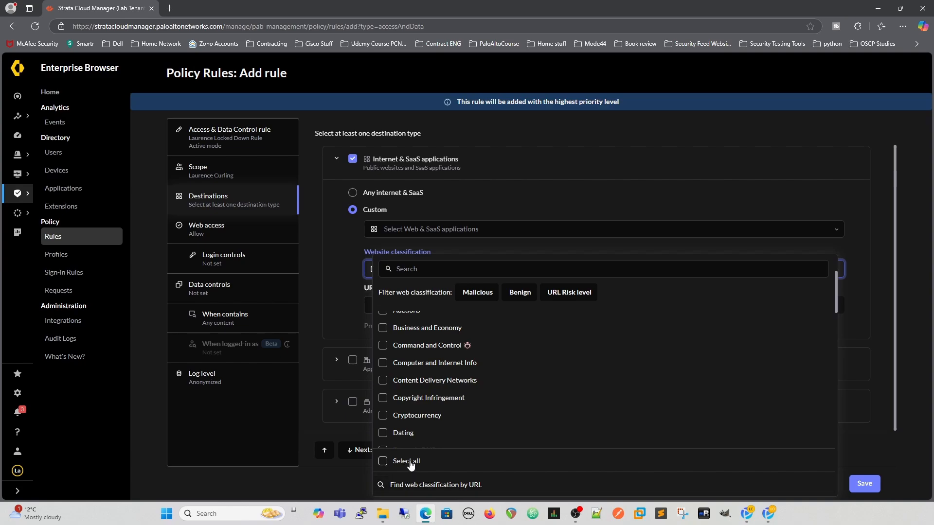
Look up the web classifications associated with the URL mode44.co.uk, and close the lookup without adding any to the scope.
click(436, 485)
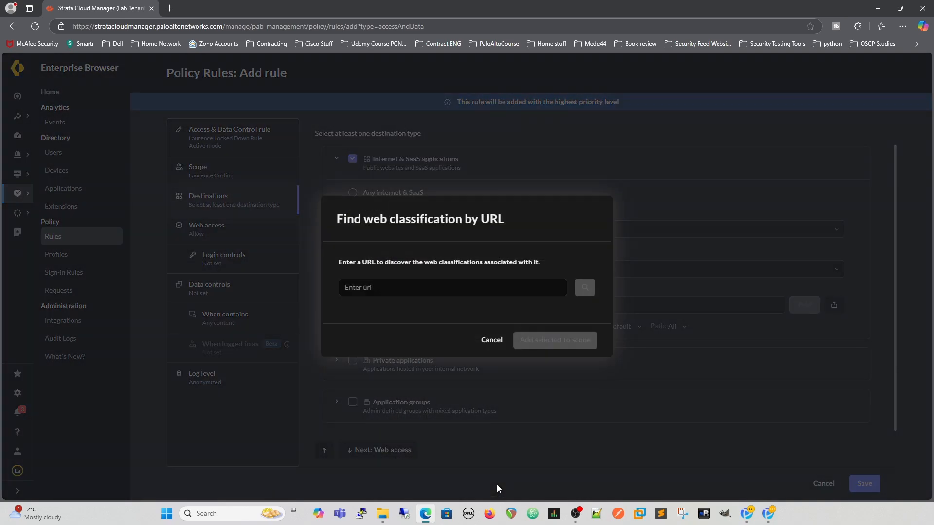
click(390, 286)
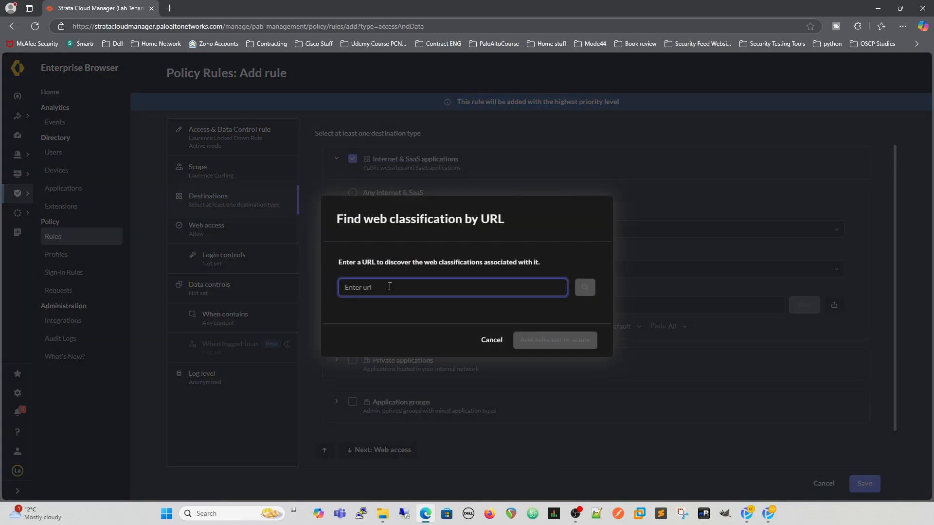
text(mode44.co.uk)
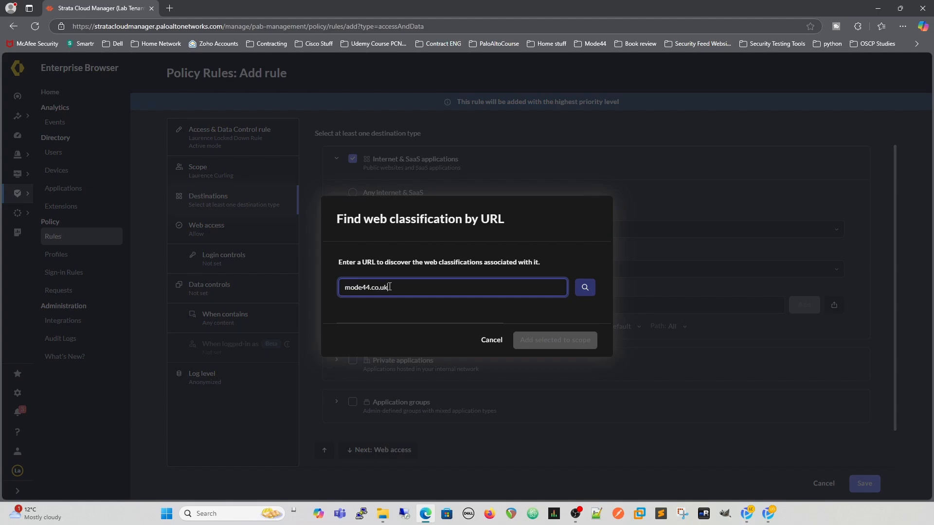
click(585, 287)
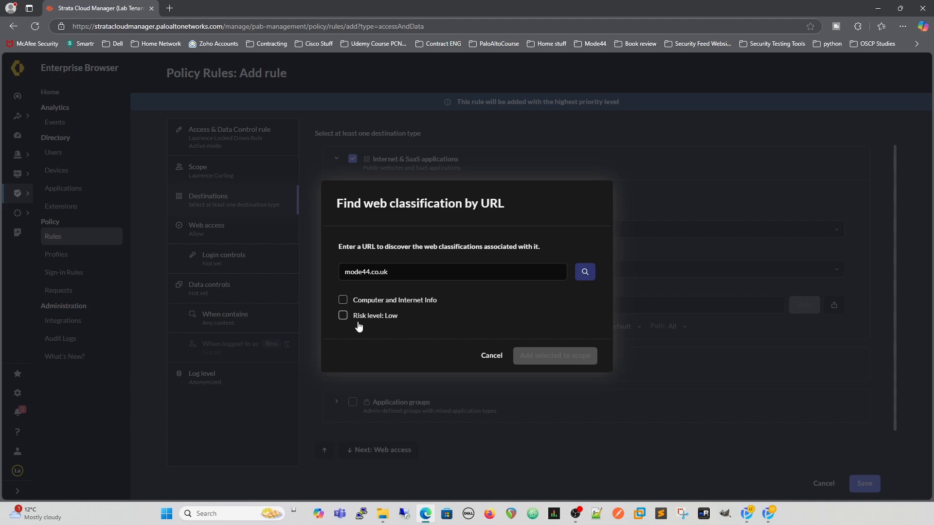
click(492, 356)
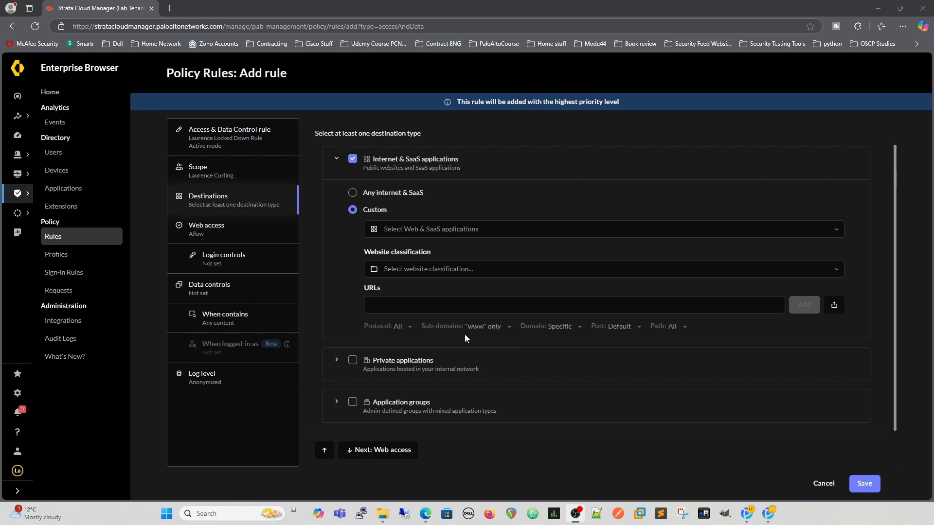
click(541, 306)
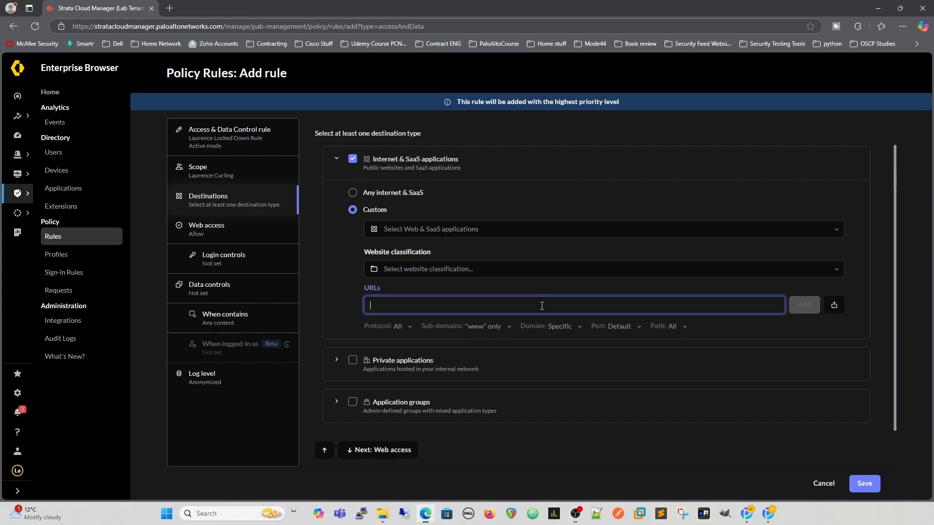
text(www)
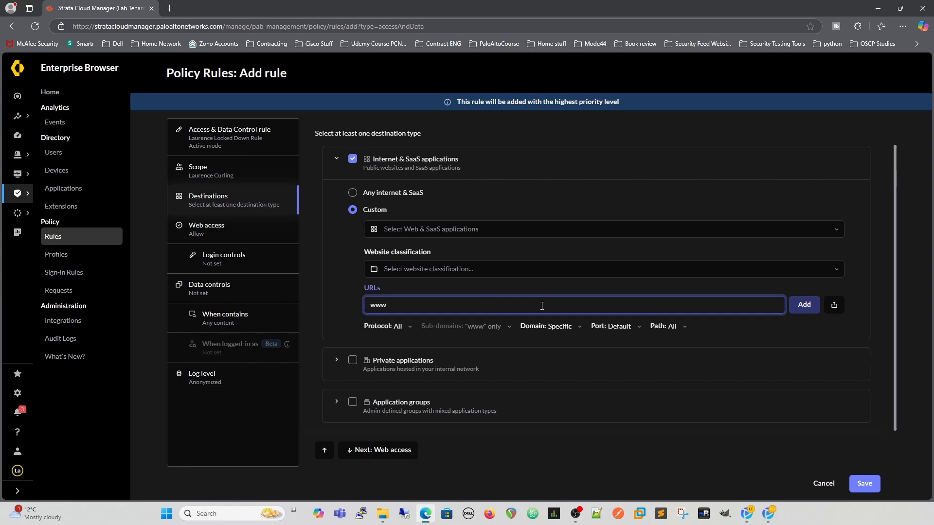
text(.paloaltone)
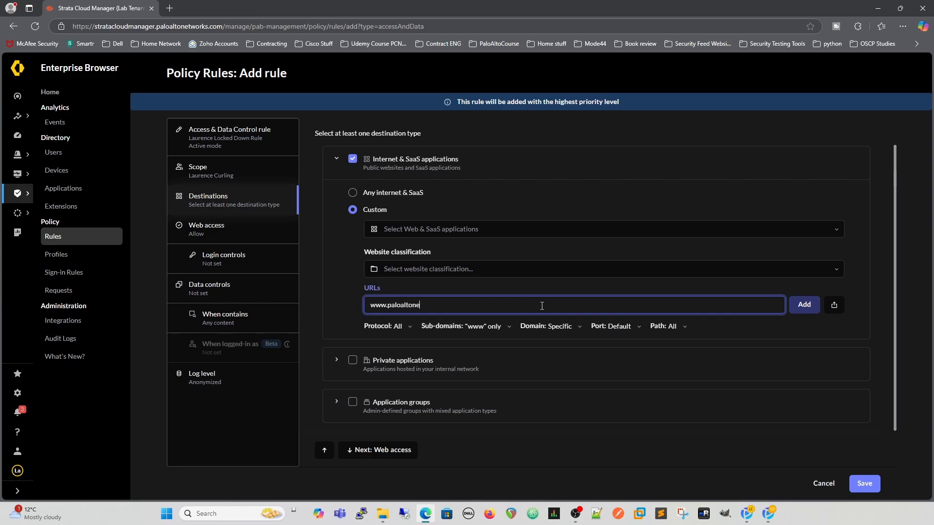
text(tworks.com)
click(805, 305)
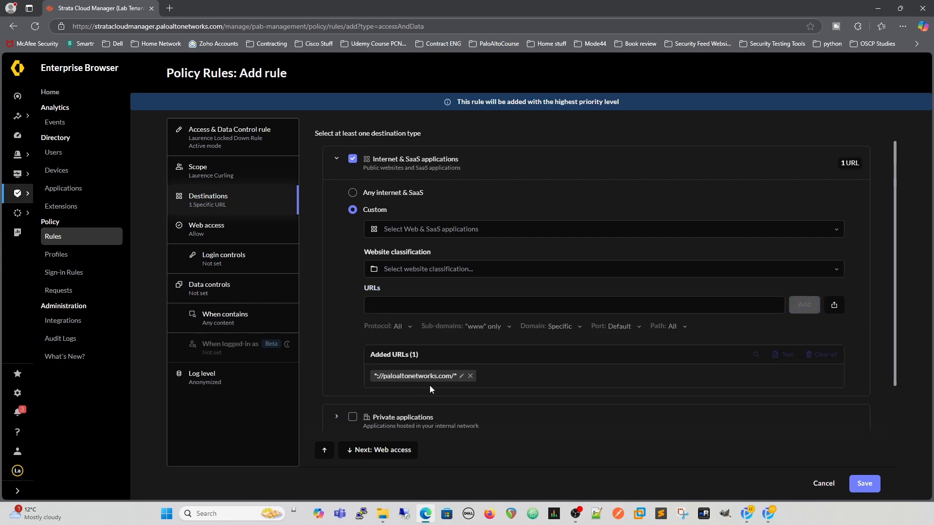
Enable Private applications to check the apps offered for Specific private application, and disable this destination type again.
scroll(578, 406, down, 1)
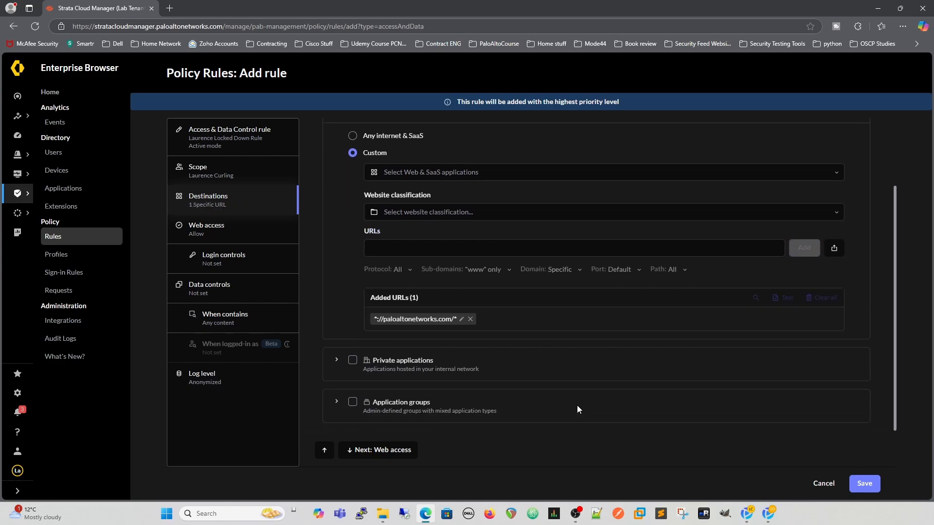
click(335, 365)
scroll(414, 383, down, 2)
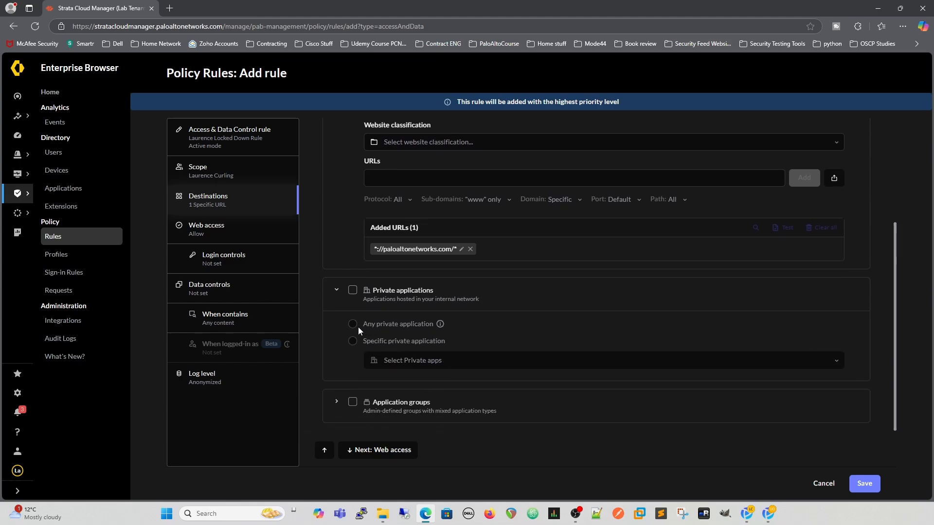
click(353, 292)
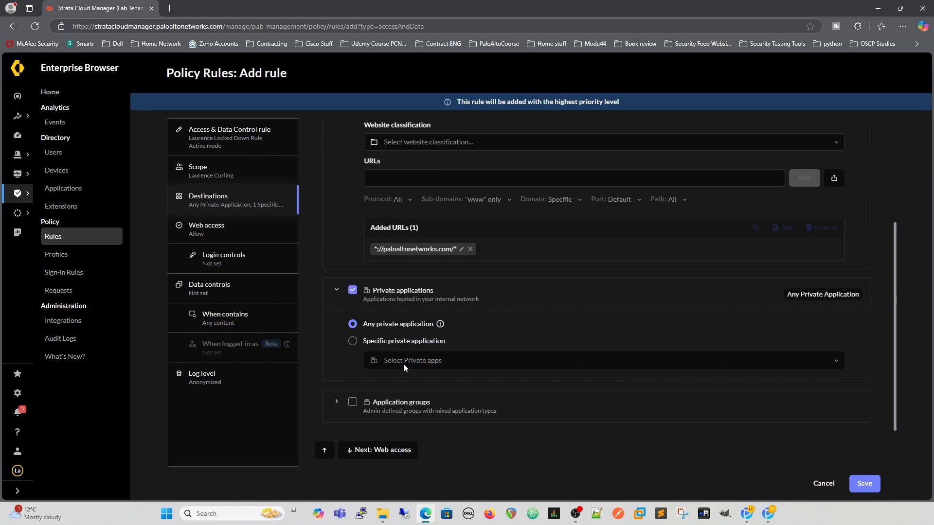
click(352, 341)
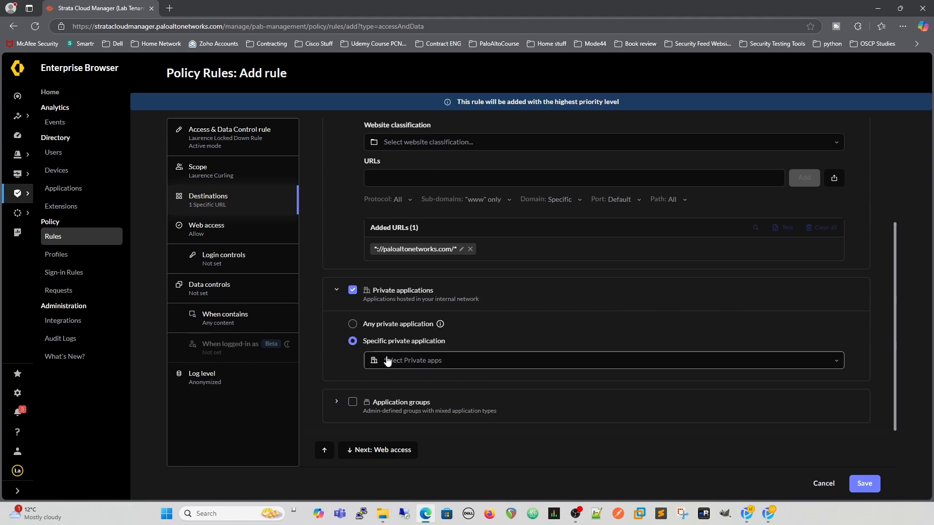
click(404, 363)
click(512, 325)
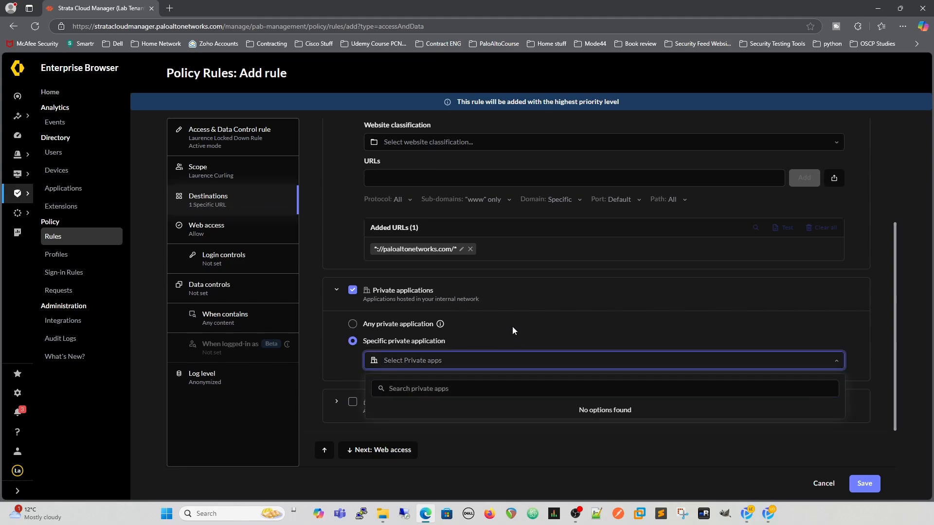
click(352, 290)
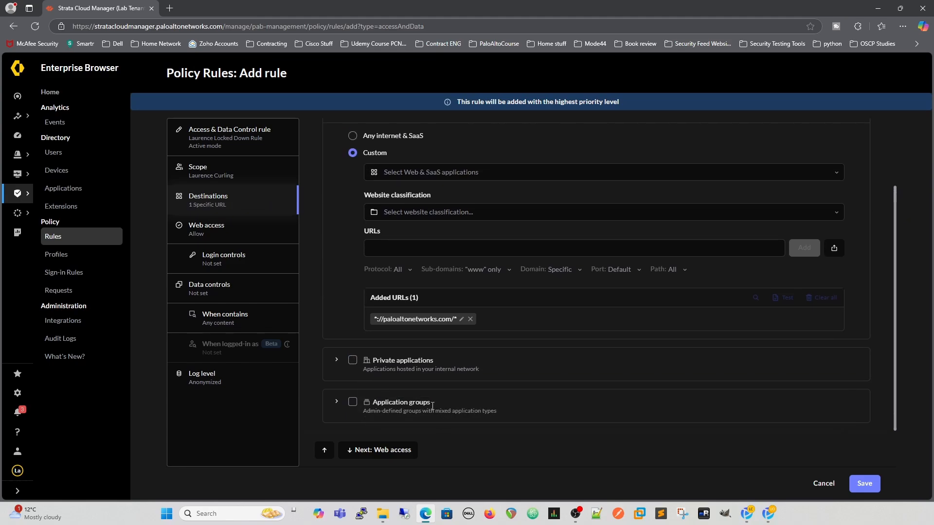
Enable Application groups to check the groups offered, disable it again, and review the configured destinations.
click(353, 403)
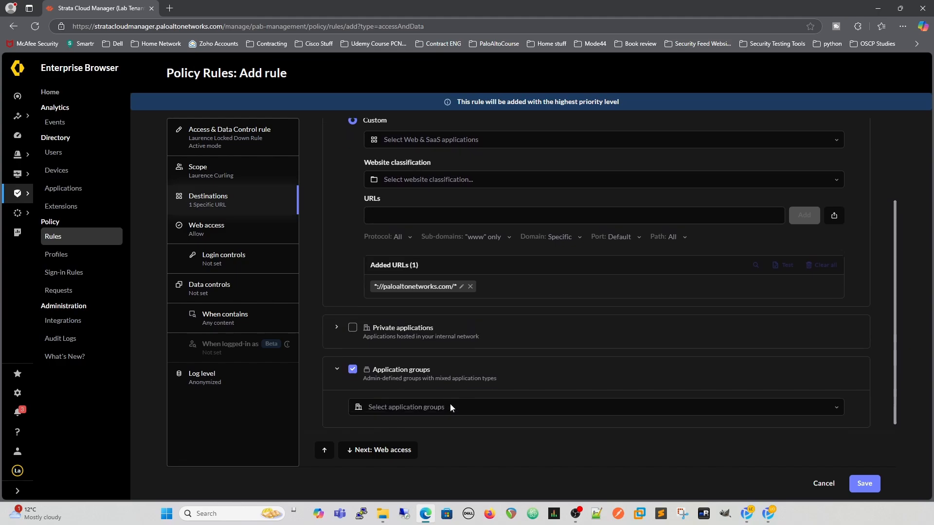
click(434, 406)
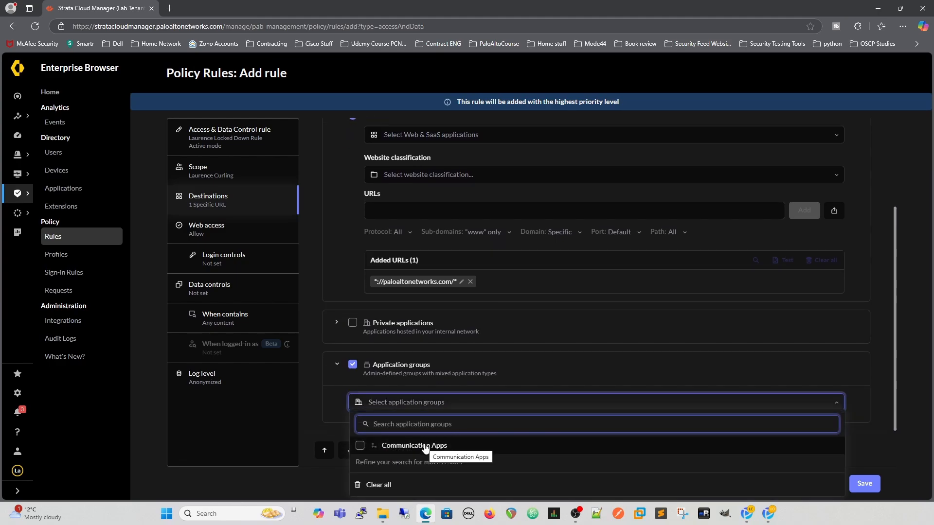
click(536, 360)
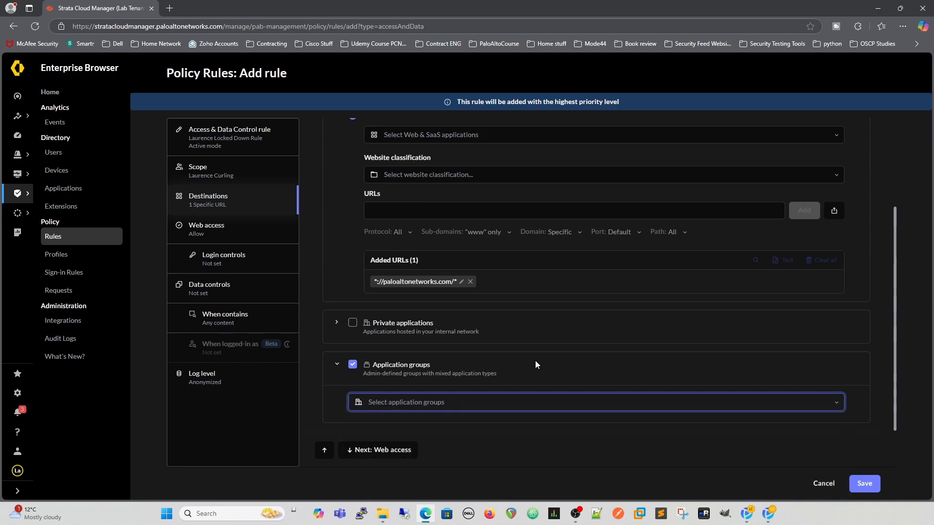
click(352, 365)
scroll(344, 379, up, 3)
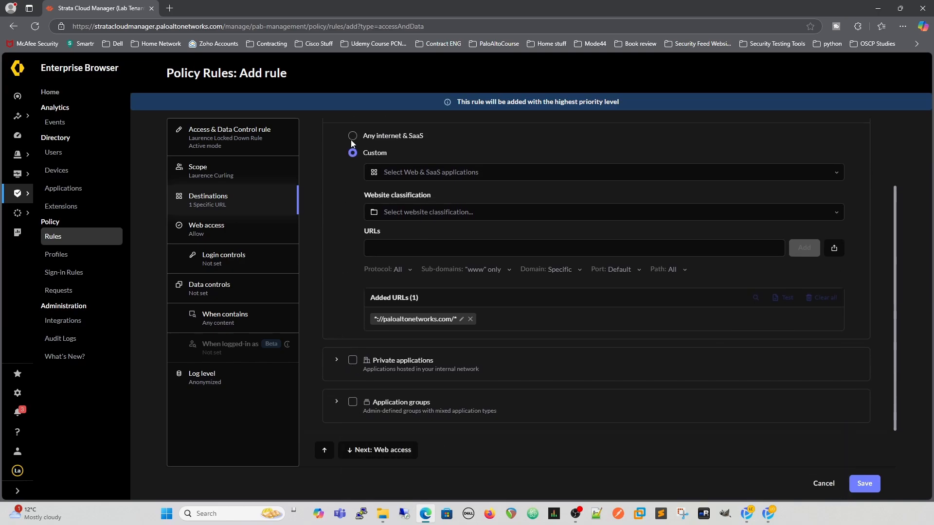
scroll(488, 410, down, 2)
scroll(542, 276, up, 1)
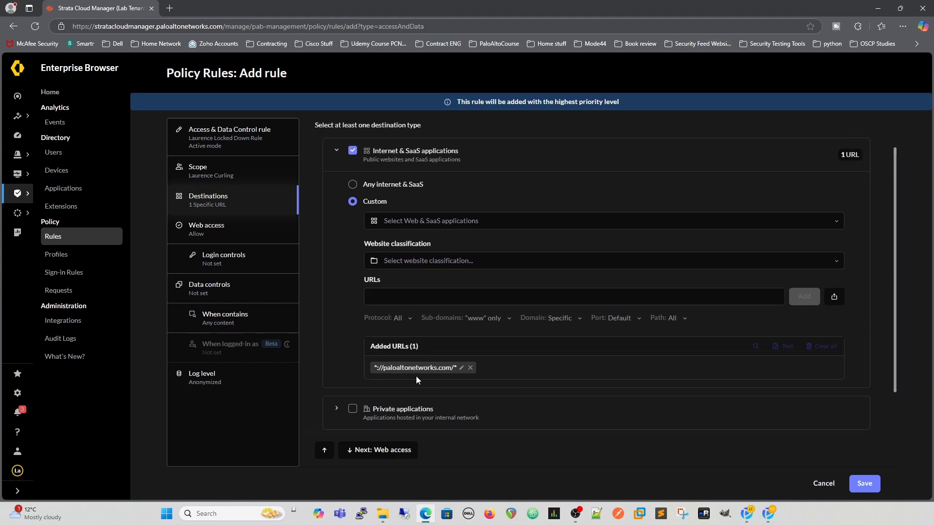
Examine the Prompt actions and bypass timeframes under Web access, and set web access back to Allow.
click(379, 453)
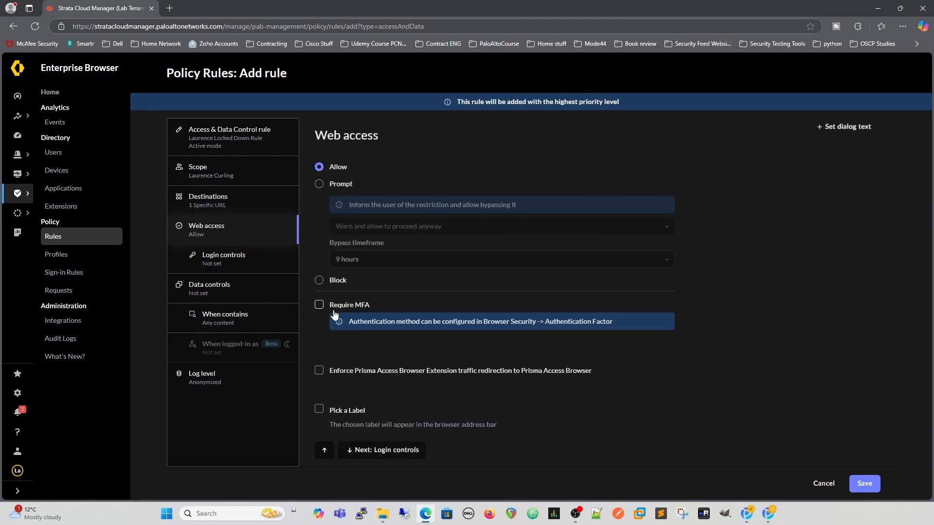
click(318, 187)
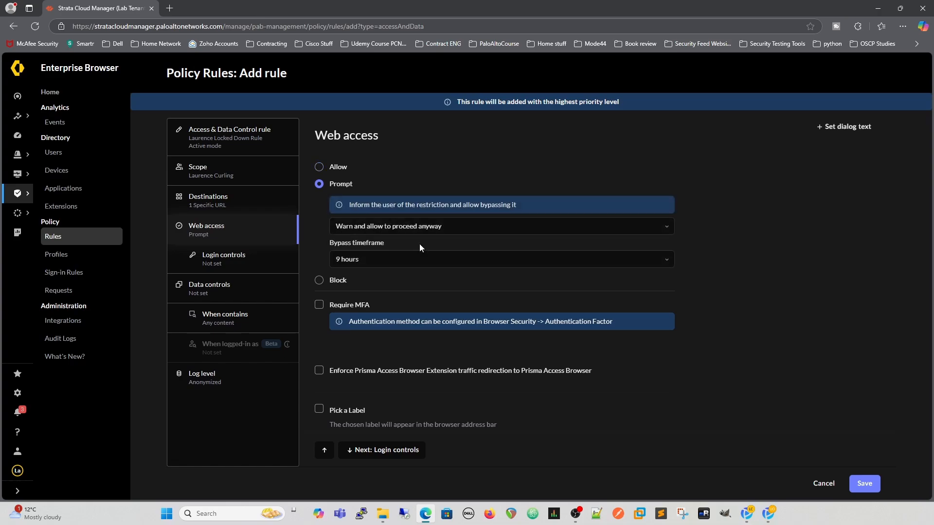
click(664, 227)
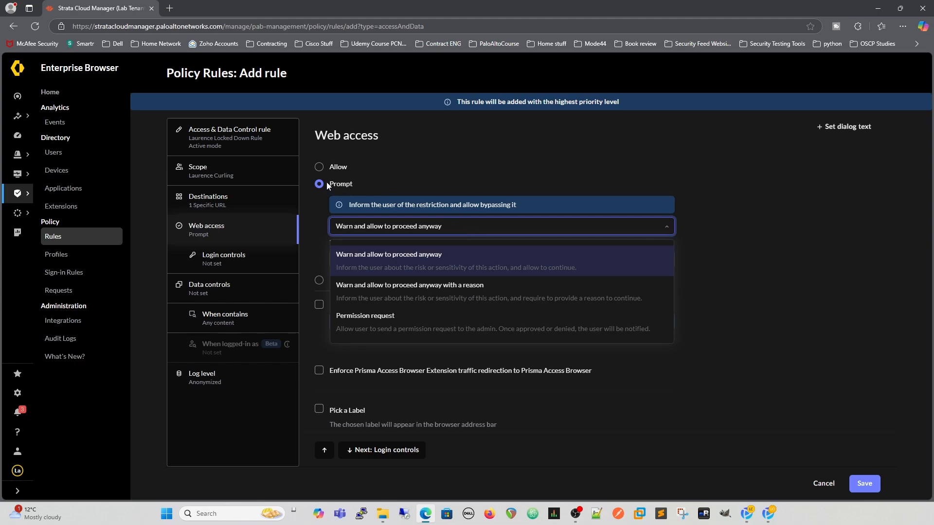
click(460, 271)
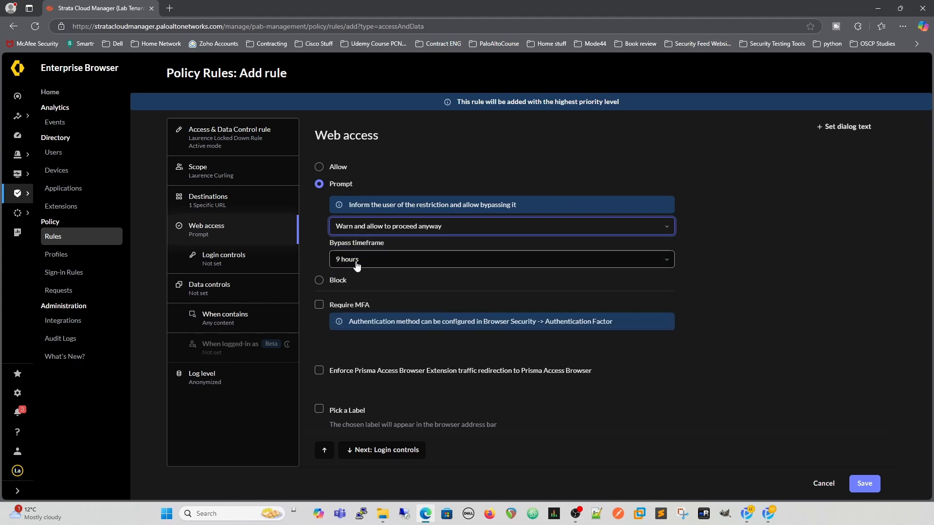
click(666, 260)
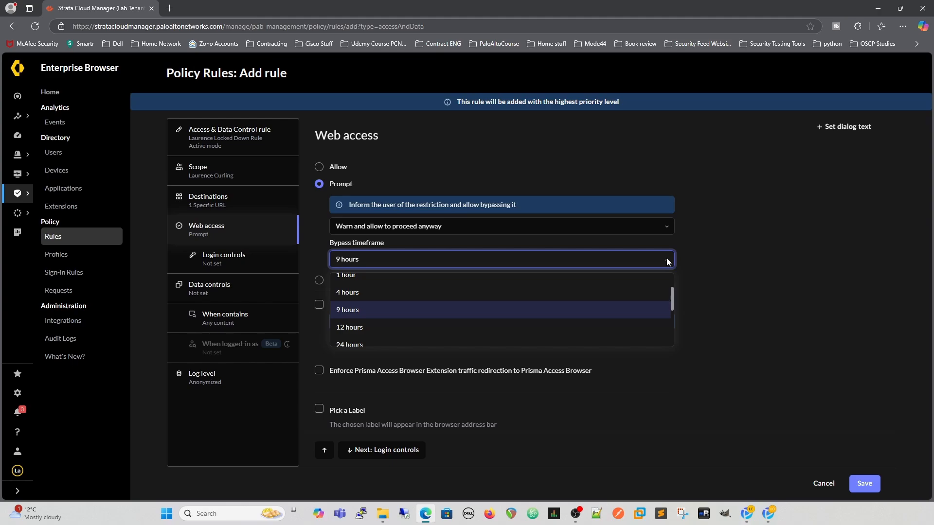
click(717, 241)
click(319, 168)
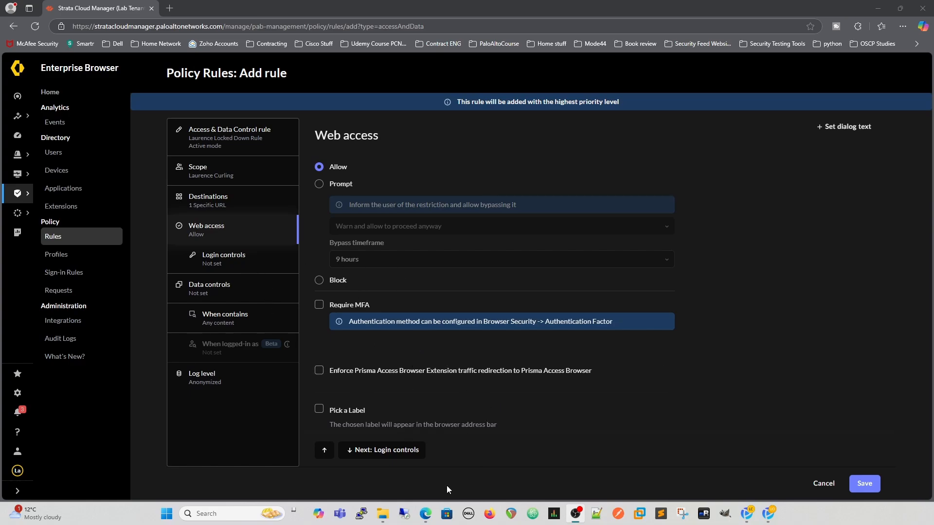
Review the Login form options under Login controls, and close them without setting a value.
click(387, 450)
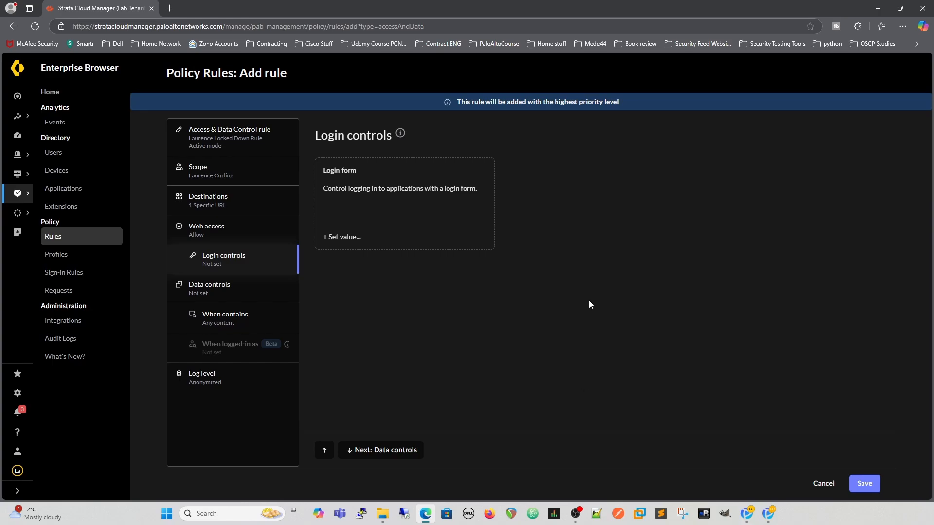
click(409, 194)
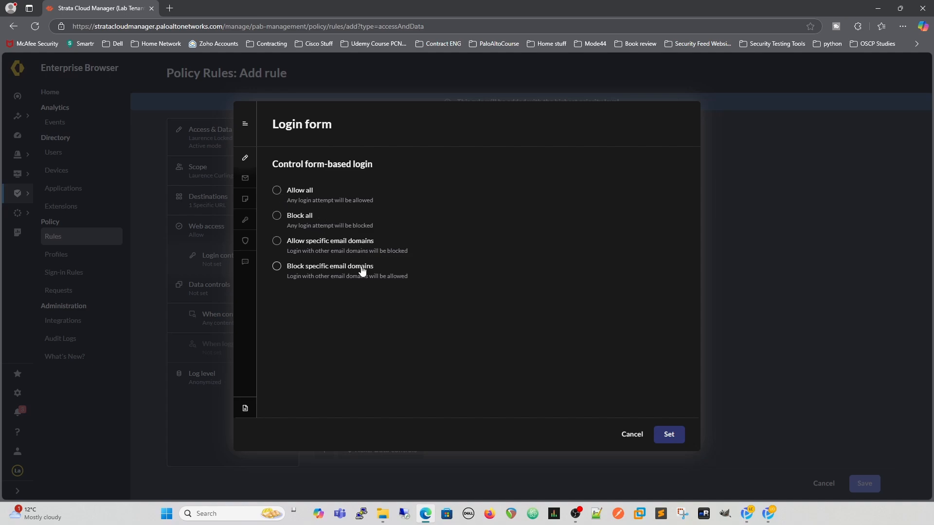
click(631, 436)
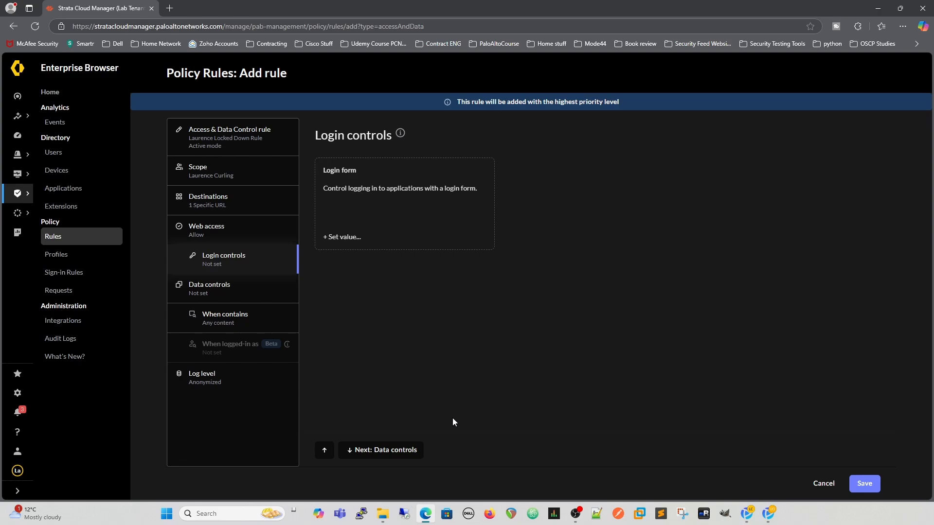
Set the File Download data control under Data Leak Prevention to Allow.
click(381, 450)
scroll(622, 196, down, 1)
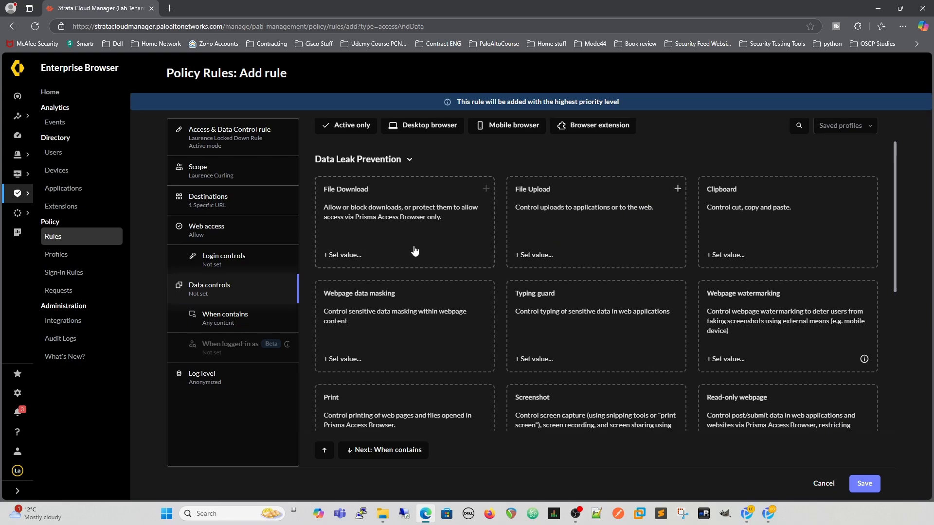
click(377, 212)
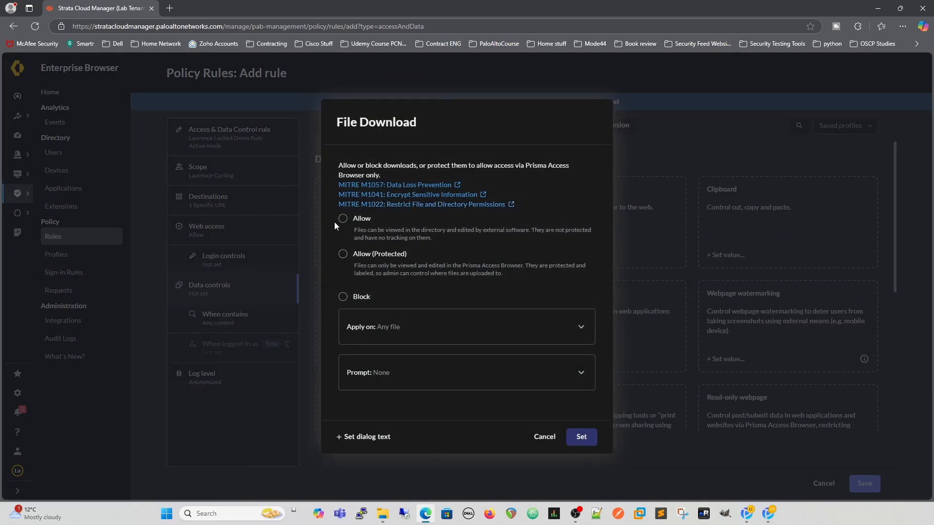
click(343, 220)
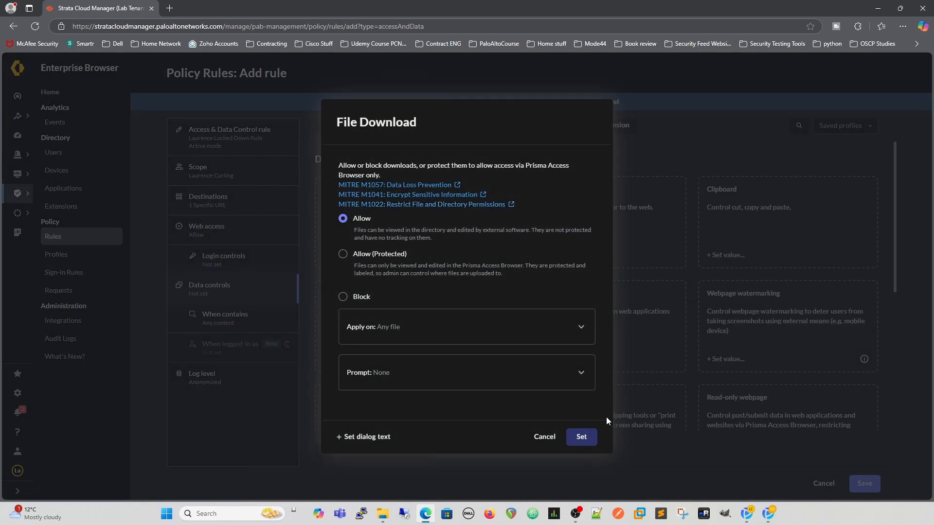
click(580, 443)
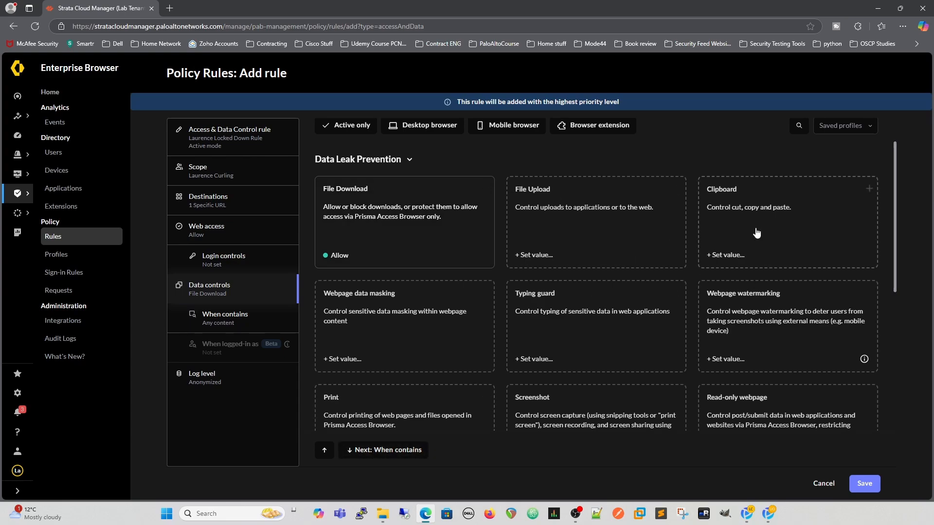
Set the Clipboard data control to Allow (anywhere) for copy & paste data out and Allow for copy & paste data in.
click(730, 210)
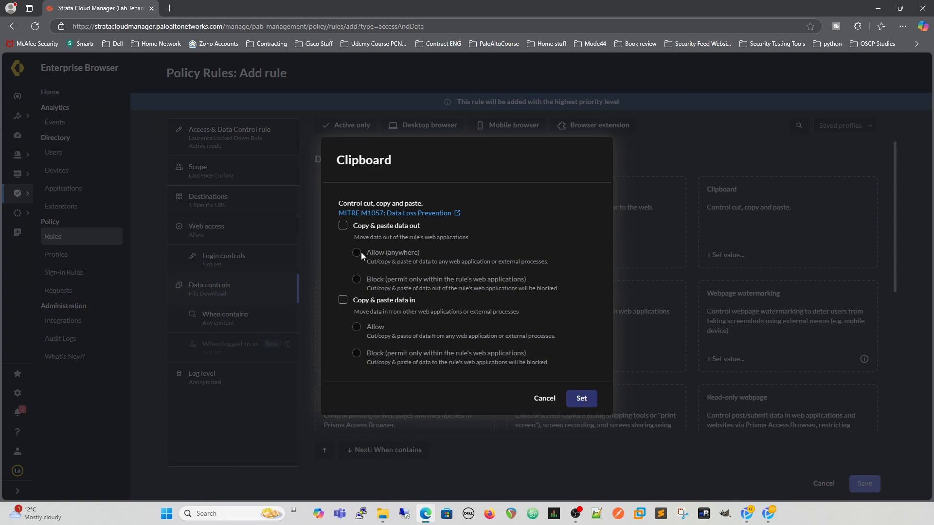
click(343, 226)
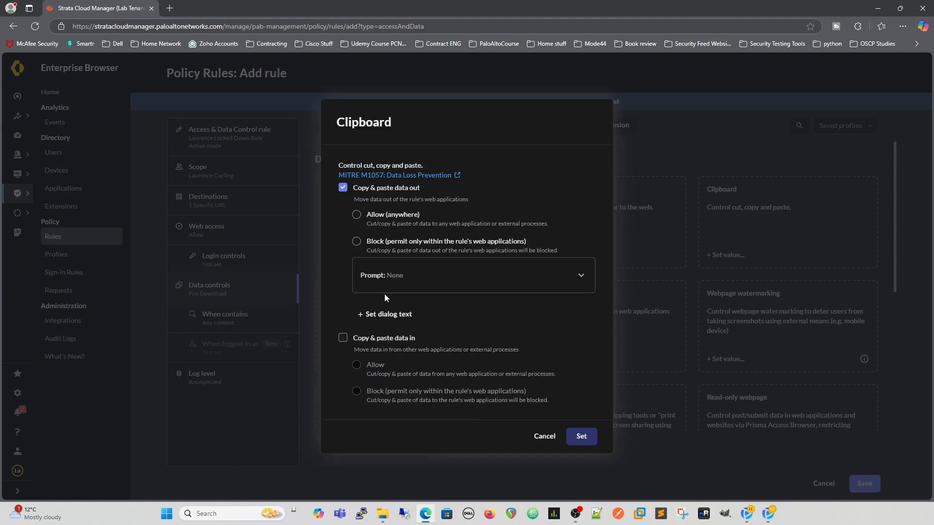
click(362, 220)
click(344, 338)
click(356, 334)
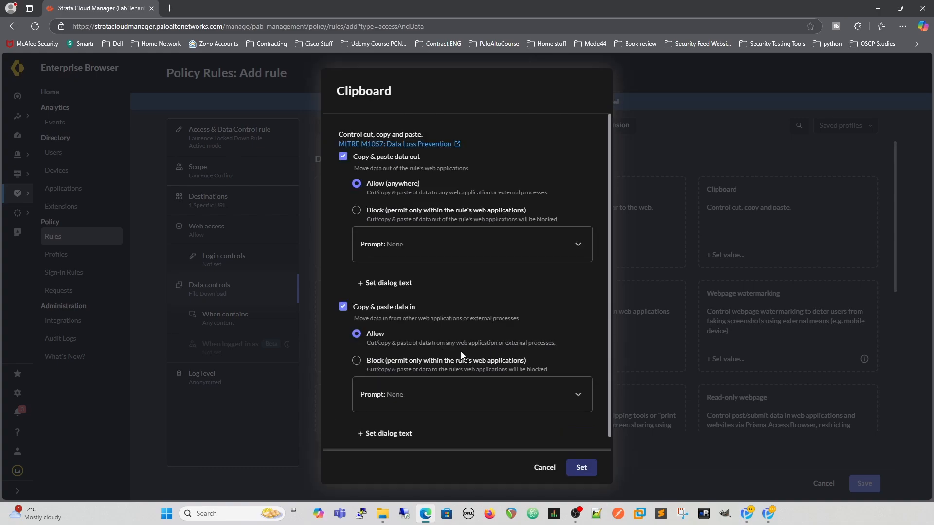
click(580, 468)
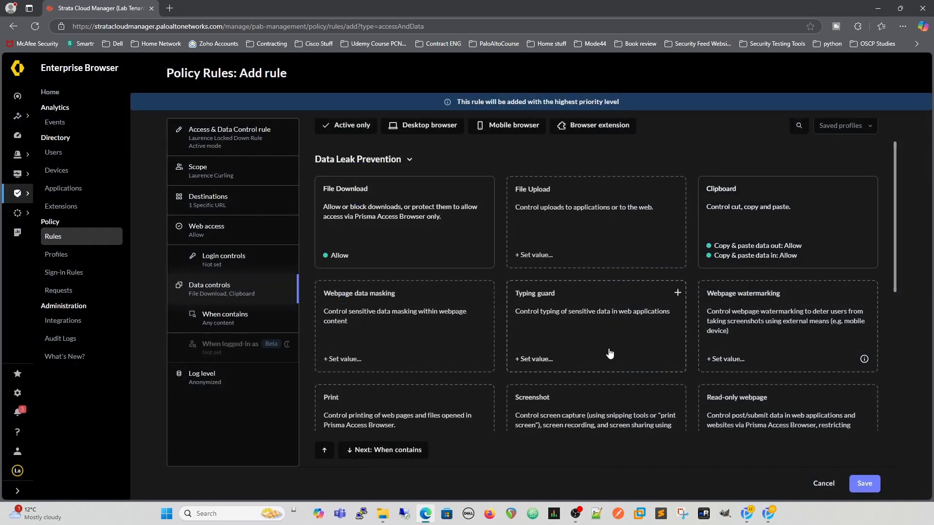
Review the Clipboard control's prompt options for pasting data in, keeping its existing settings.
click(737, 251)
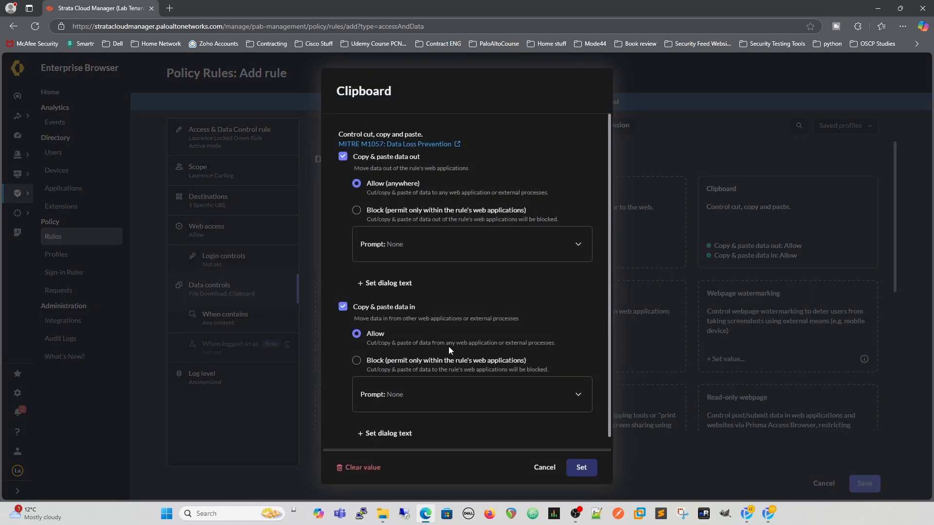
scroll(448, 346, down, 1)
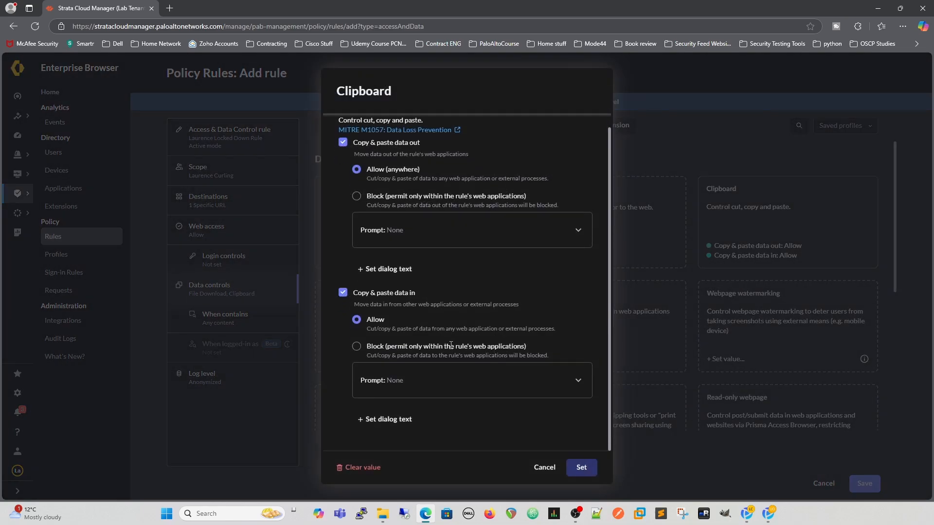
click(582, 383)
scroll(572, 313, down, 1)
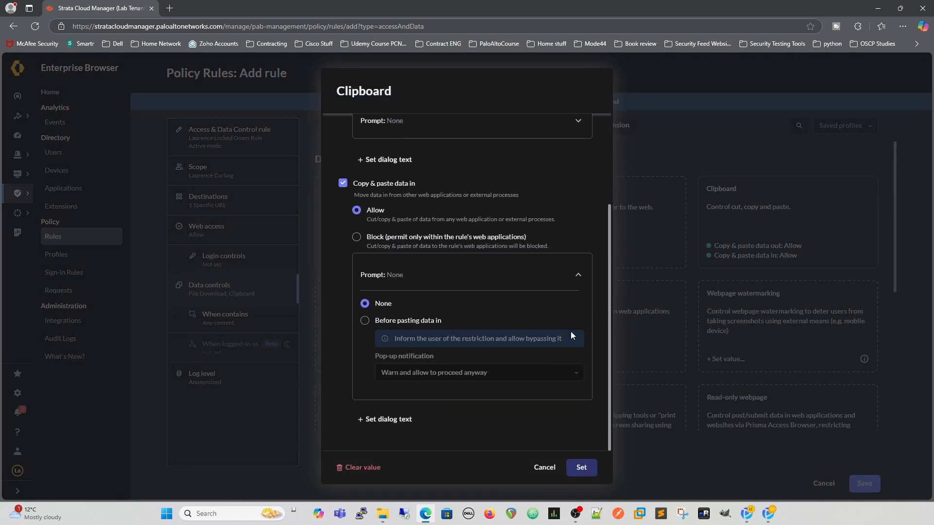
click(577, 277)
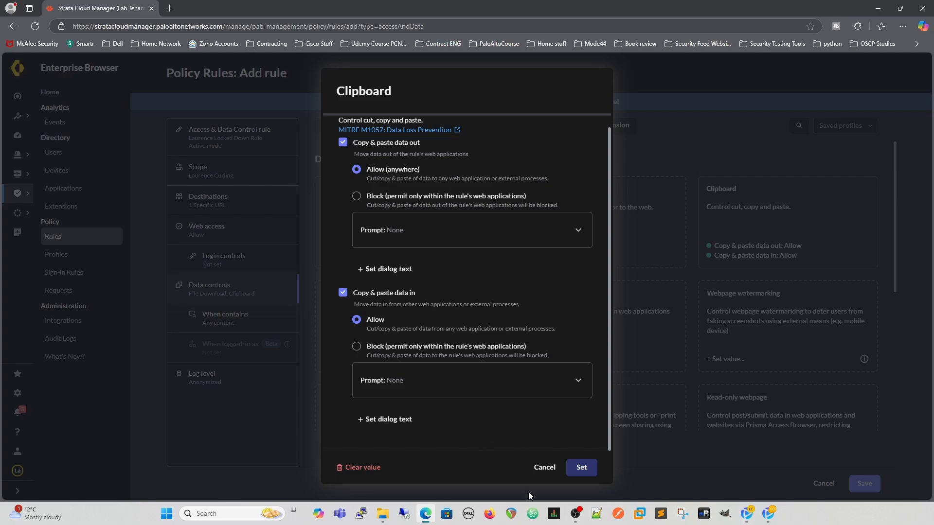
click(579, 467)
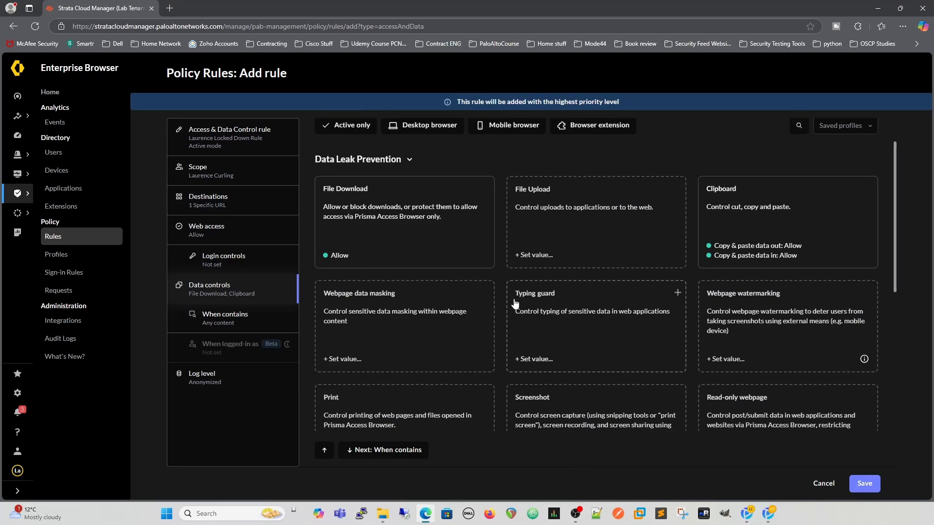
Examine the Typing guard control's Enable, prompt and dialog text options, and close it without setting a value.
scroll(517, 302, down, 2)
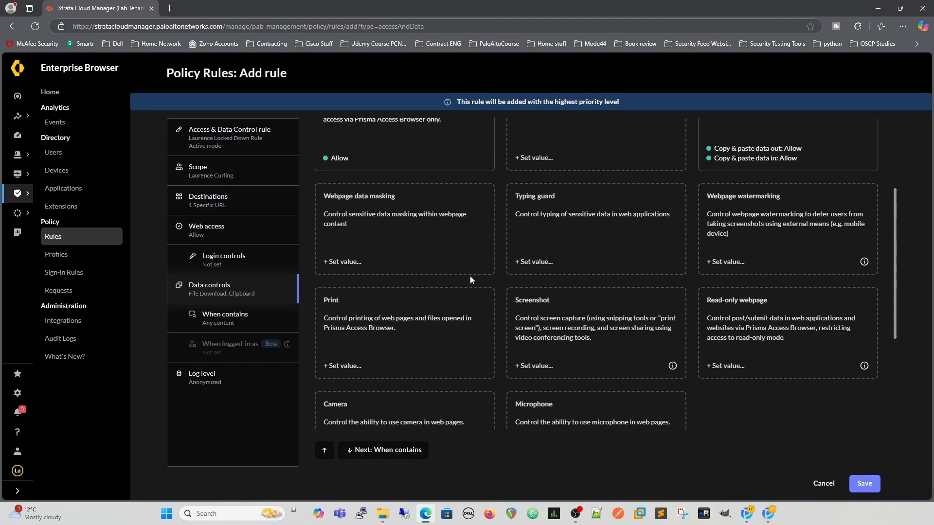
click(563, 217)
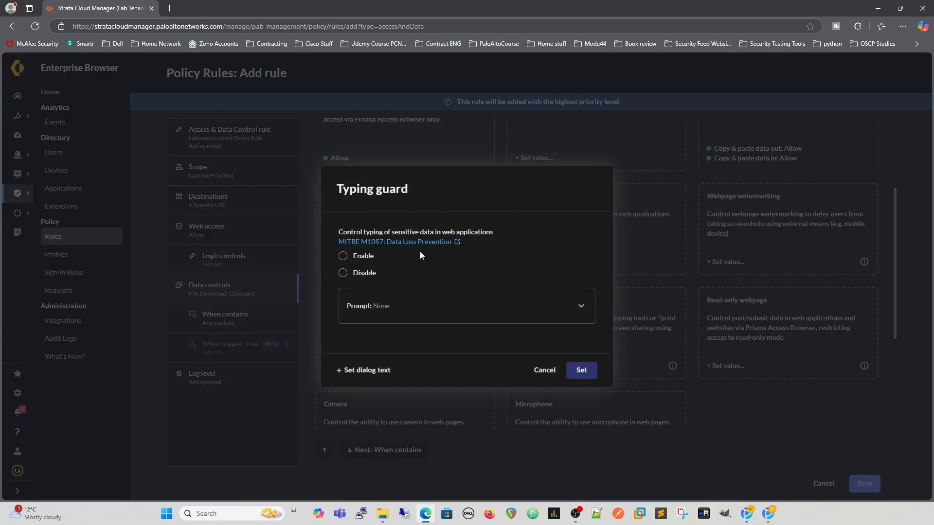
click(351, 256)
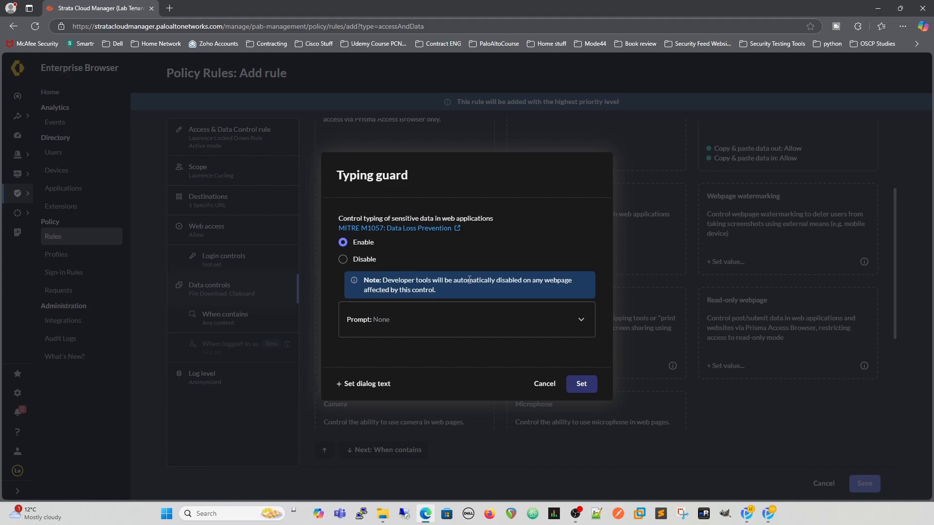
click(580, 320)
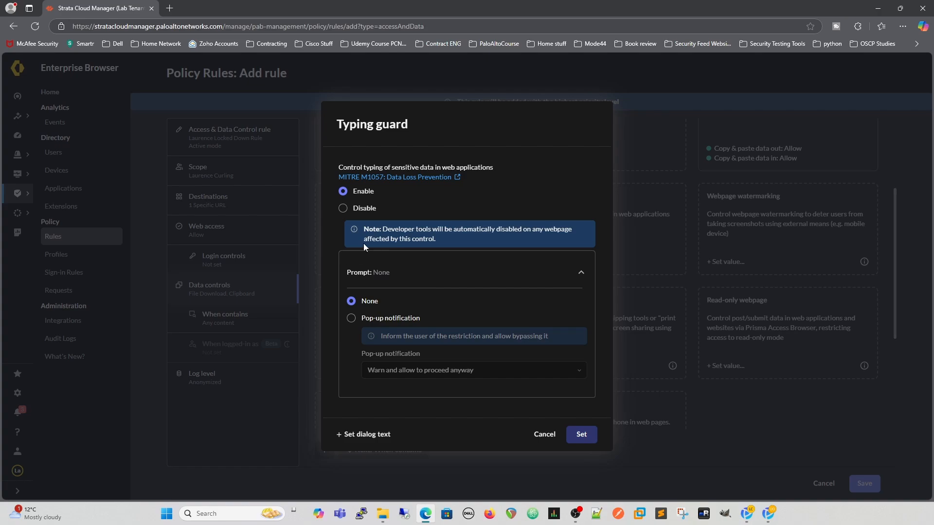
click(351, 435)
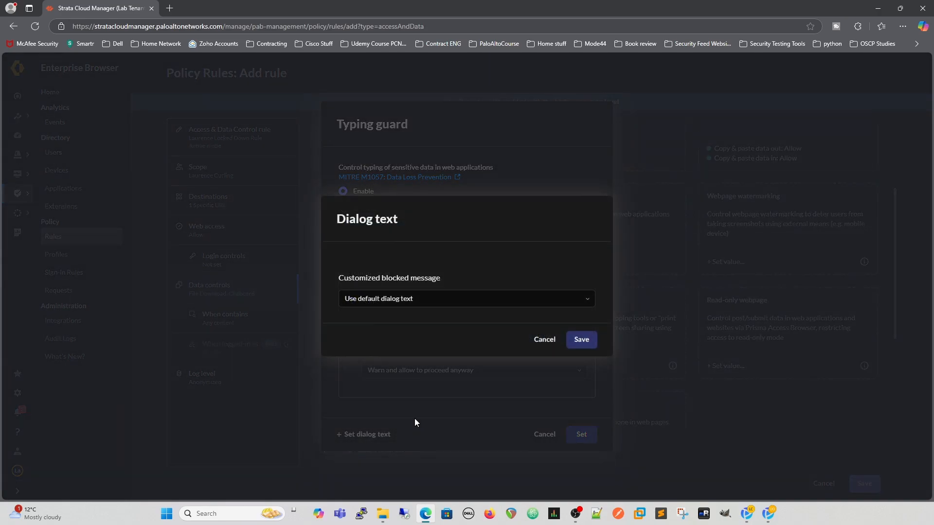
click(587, 298)
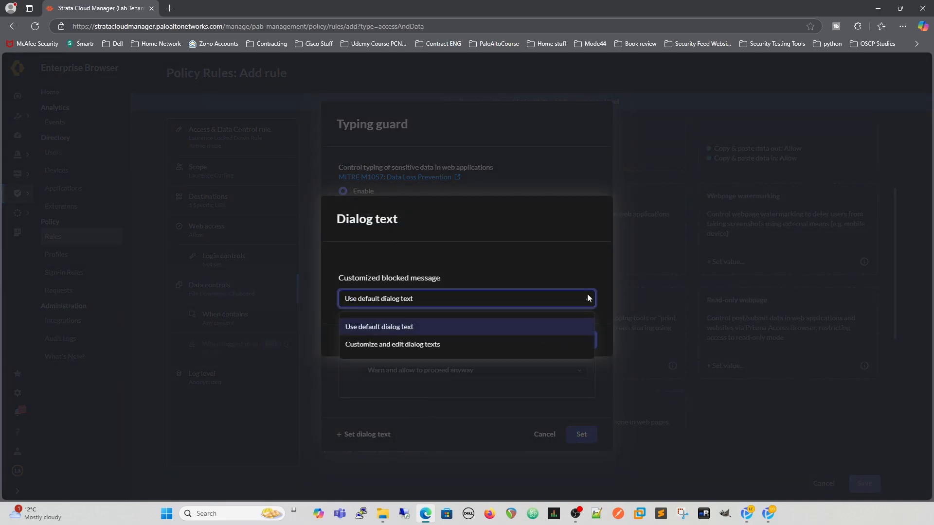
click(519, 253)
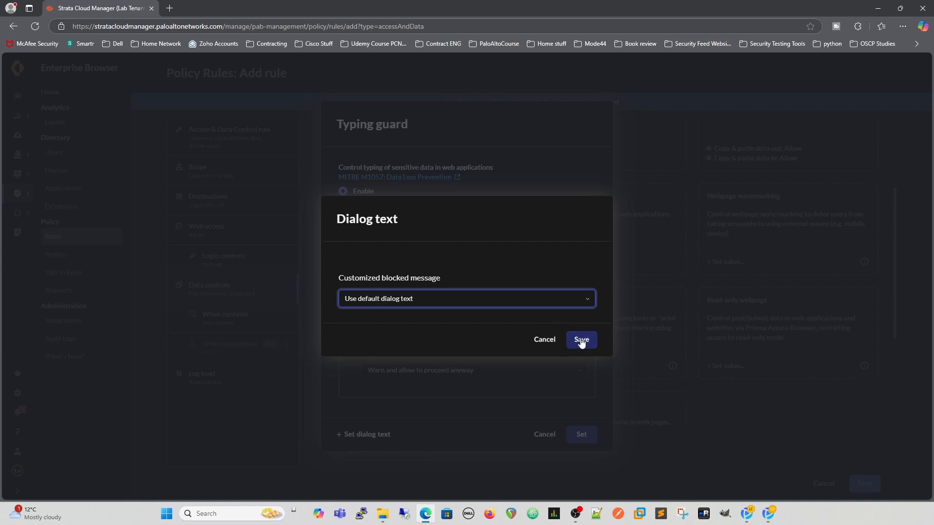
click(539, 342)
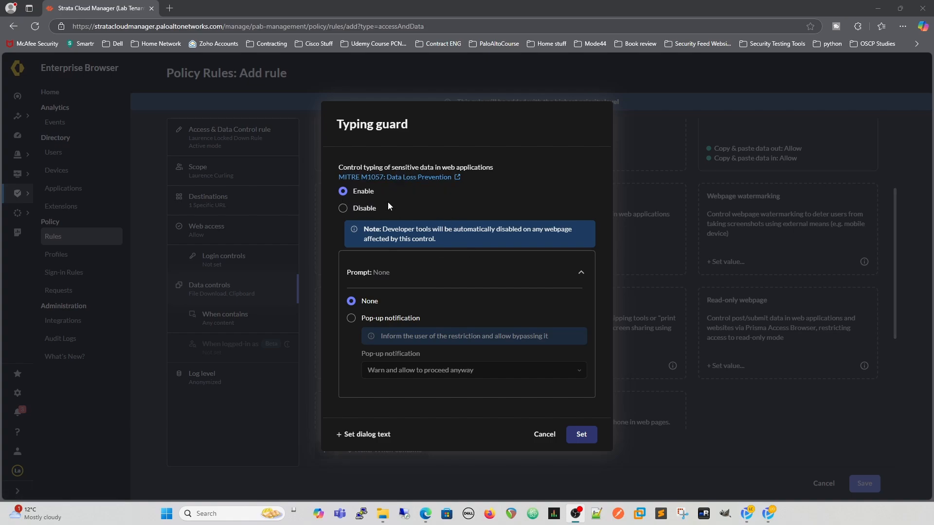
click(542, 438)
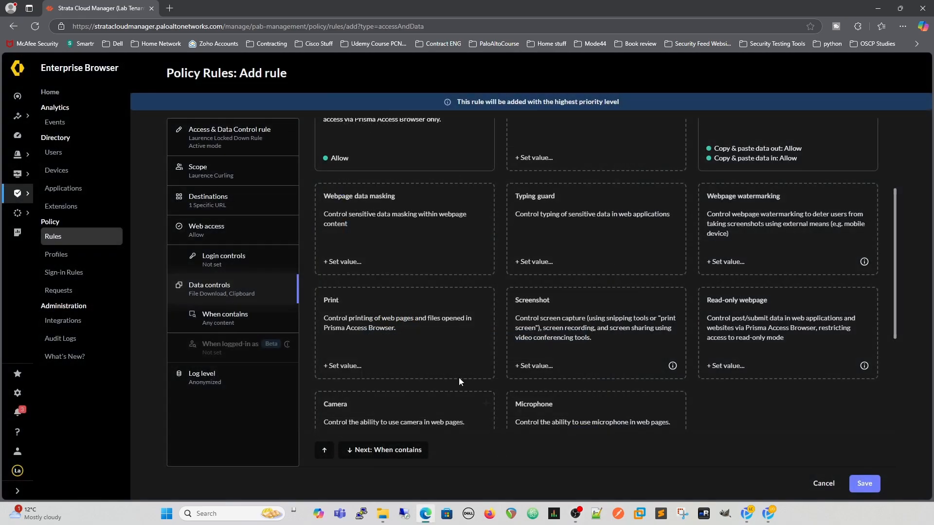
Check the Allow (Protected) option of the Screenshot data control, and set the control to Allow.
scroll(483, 299, down, 2)
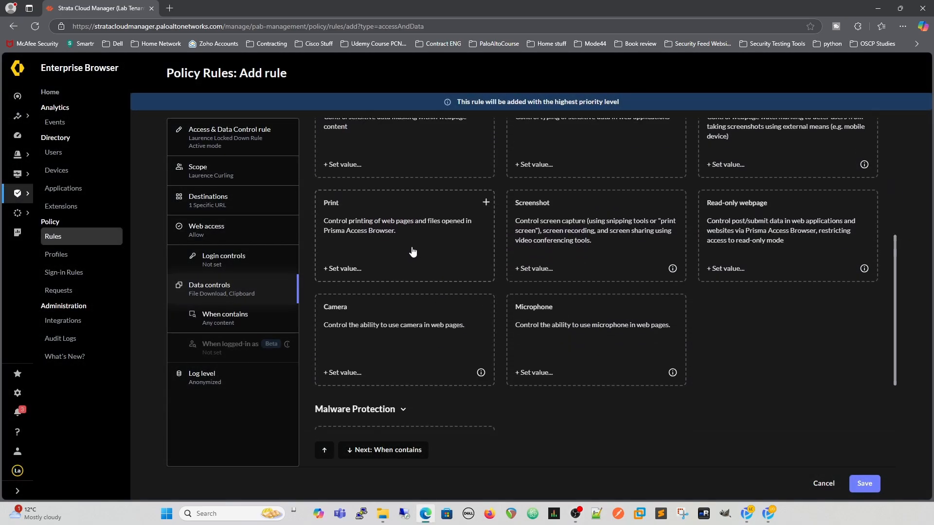
click(582, 241)
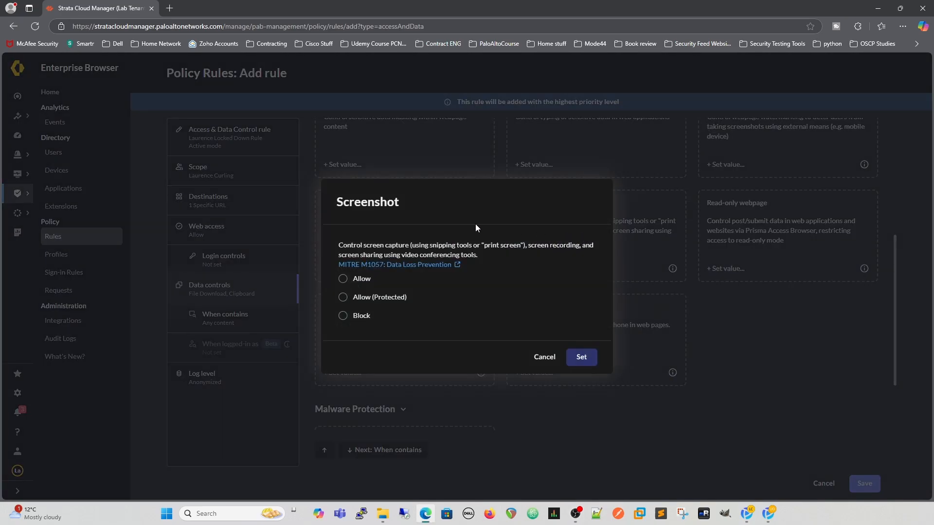
click(343, 297)
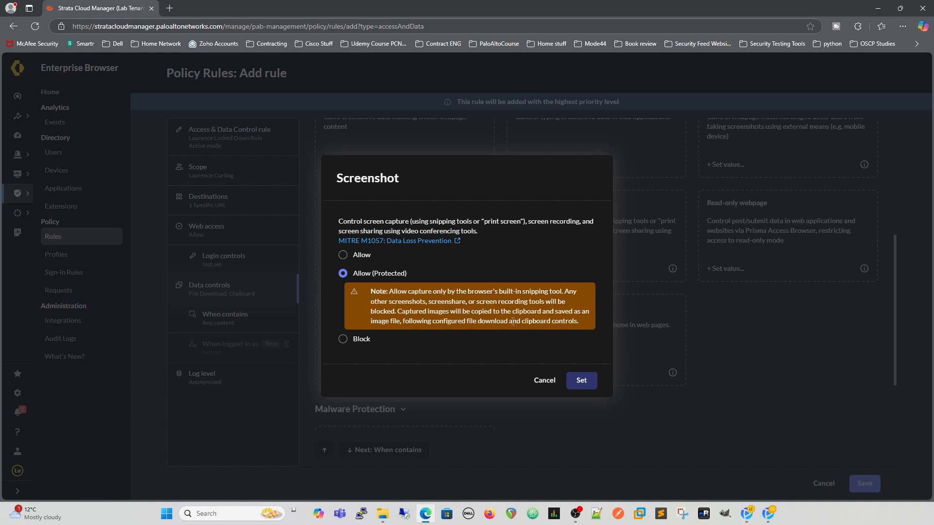
click(343, 255)
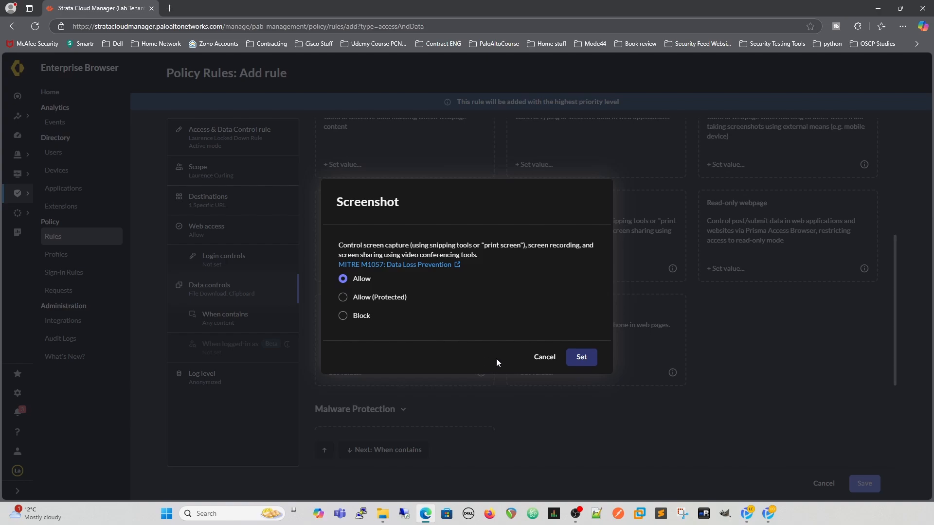
click(580, 357)
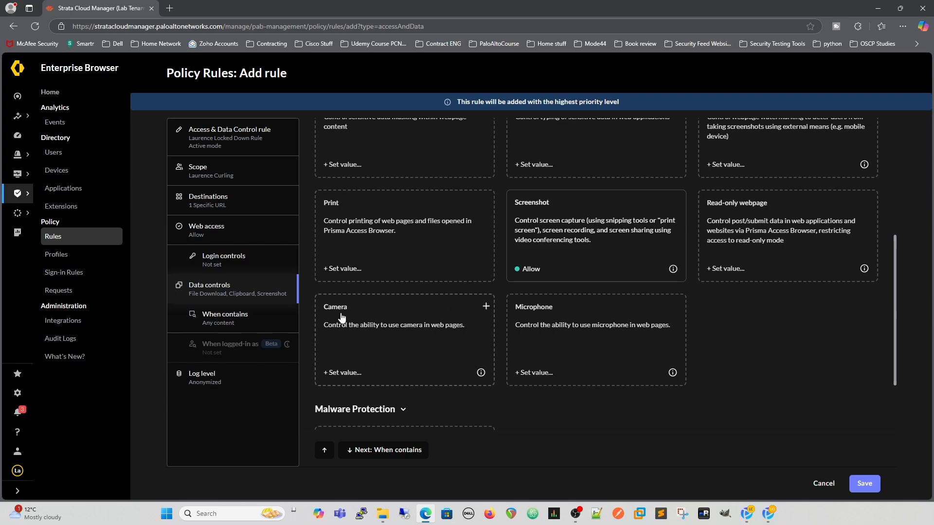
Set both the Camera and Microphone data controls to Block.
click(373, 323)
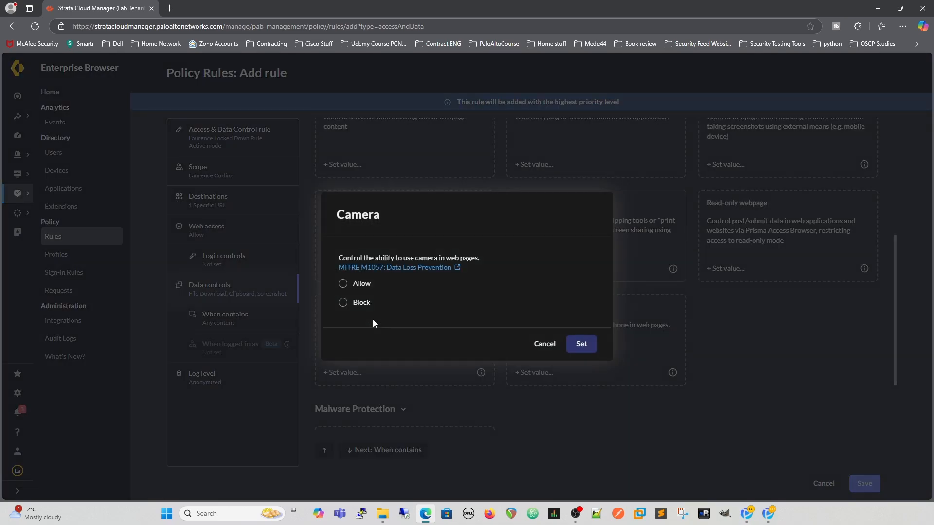
click(343, 304)
click(586, 343)
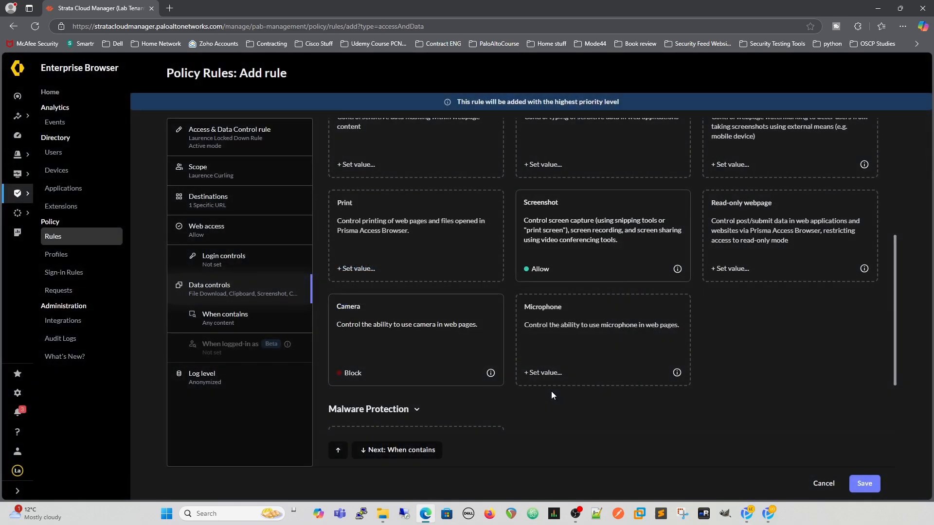
click(572, 319)
click(344, 303)
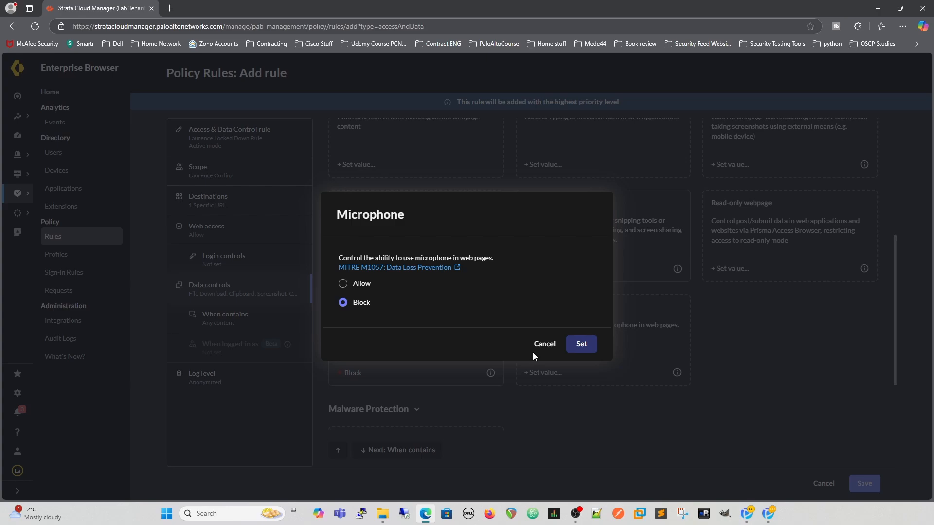
click(581, 344)
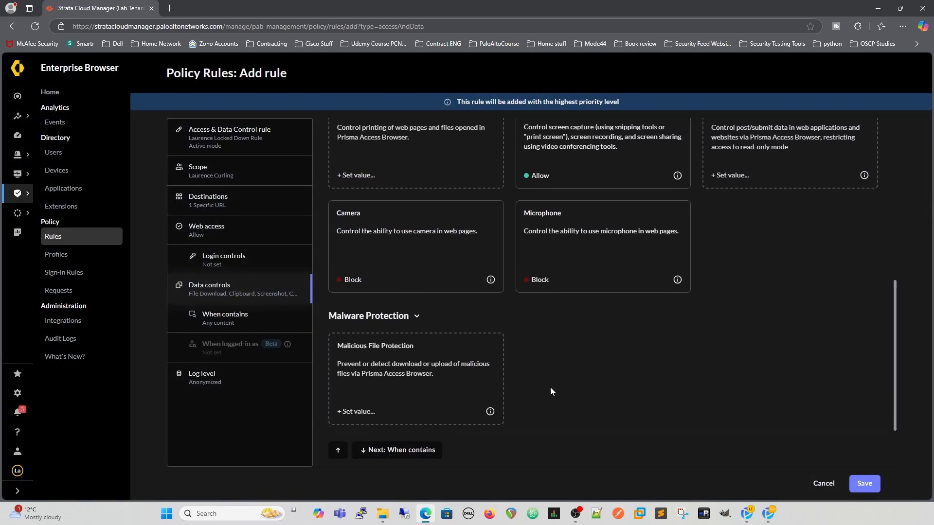
Enable Malicious File Protection as Detect only with the Advanced WildFire engine, applied upon both File Download and File Upload.
click(373, 361)
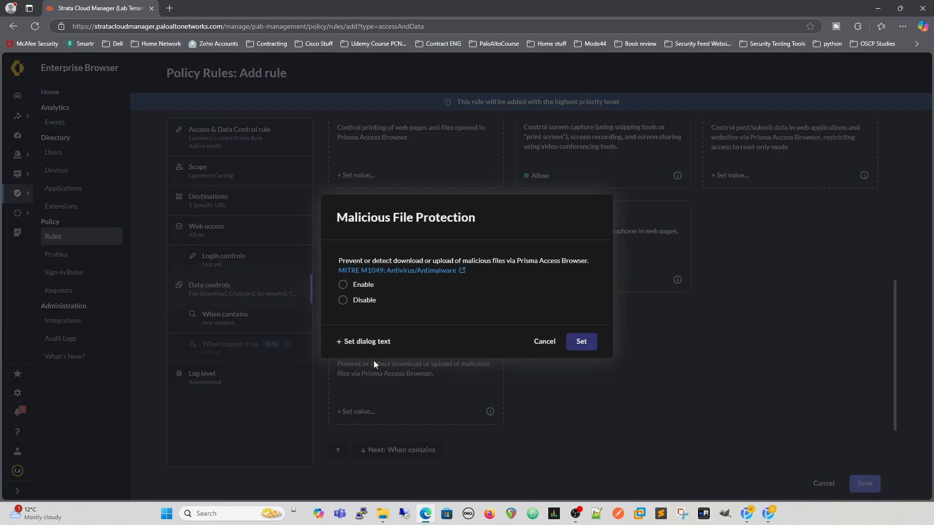
click(343, 285)
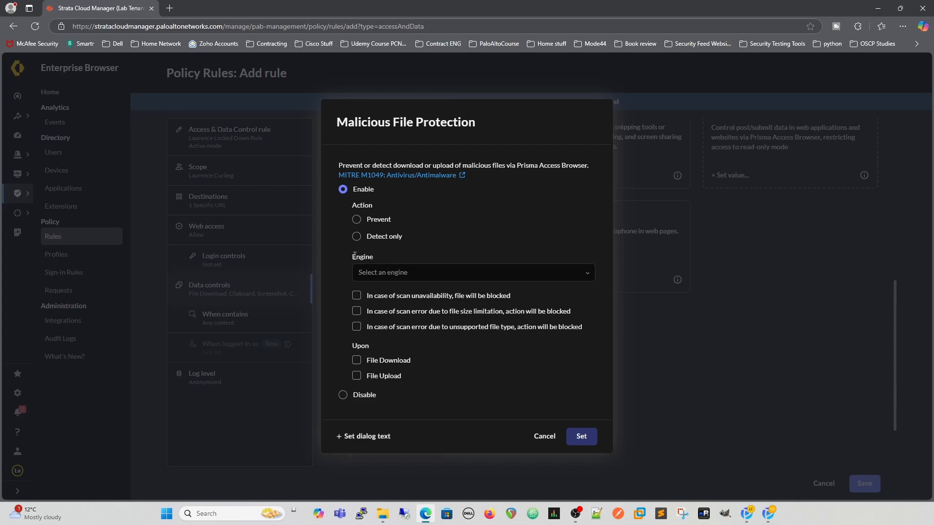
click(357, 237)
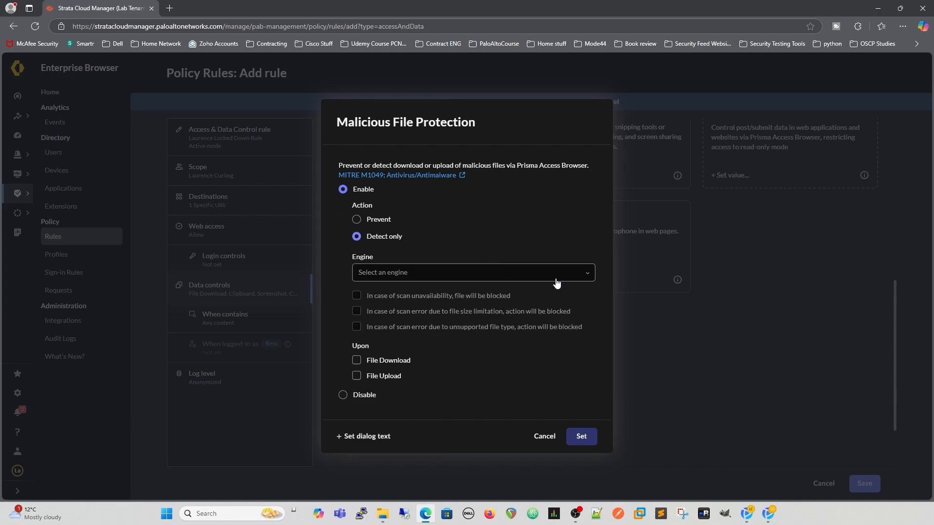
click(584, 273)
click(389, 324)
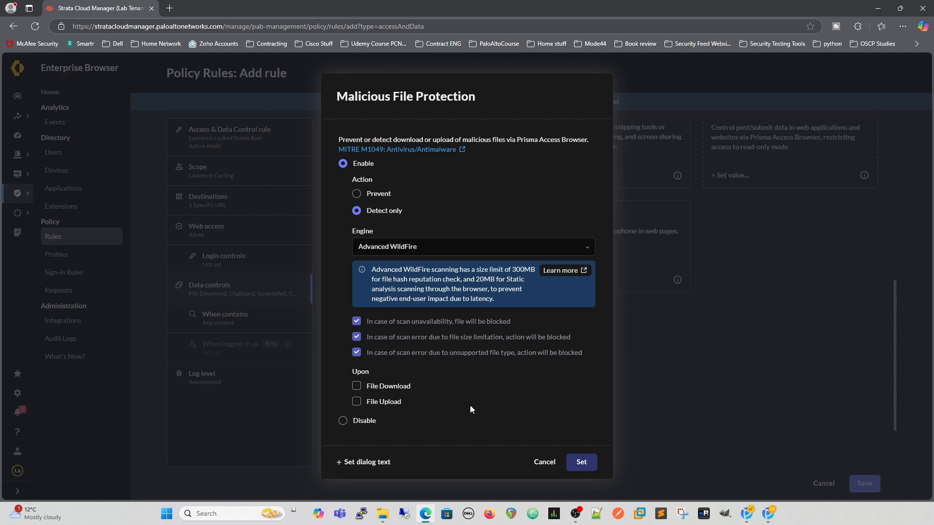
click(356, 401)
click(356, 386)
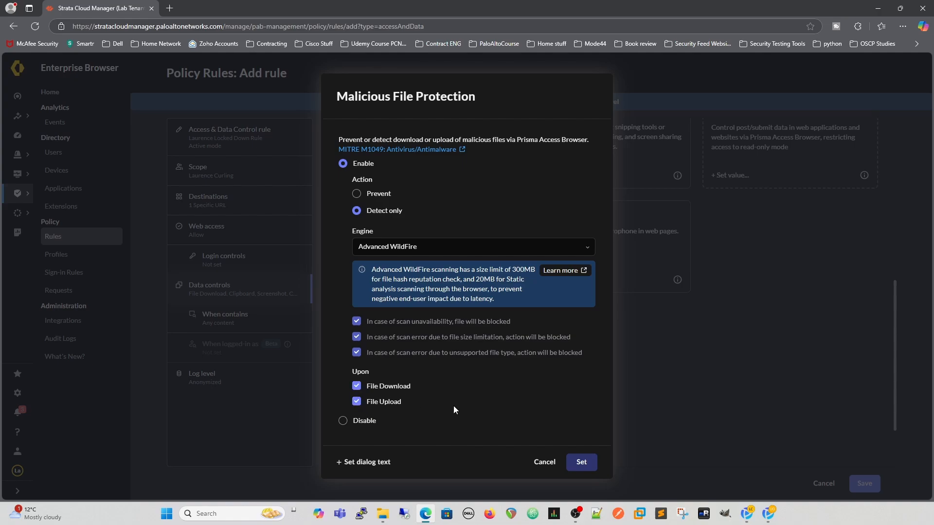
click(582, 462)
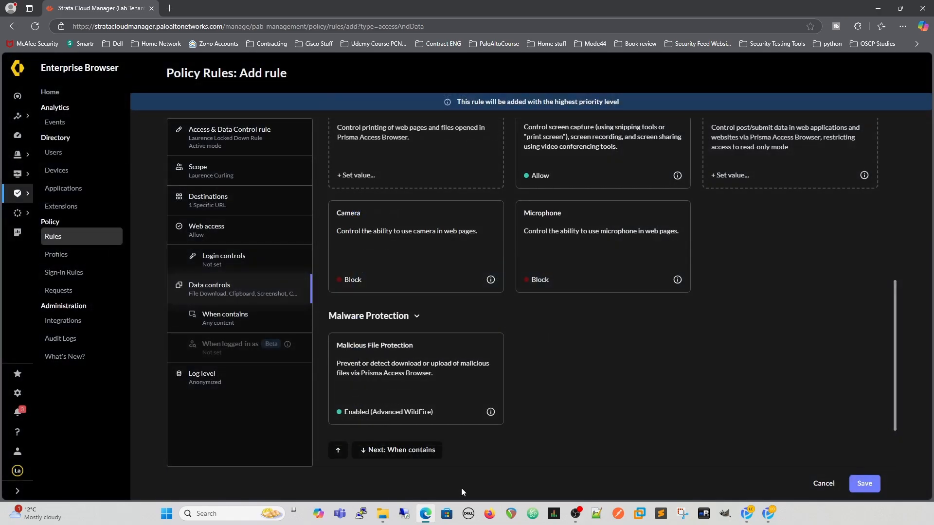
Save the new Access & Data Control rule and reopen it from the policy rules list for editing.
click(865, 483)
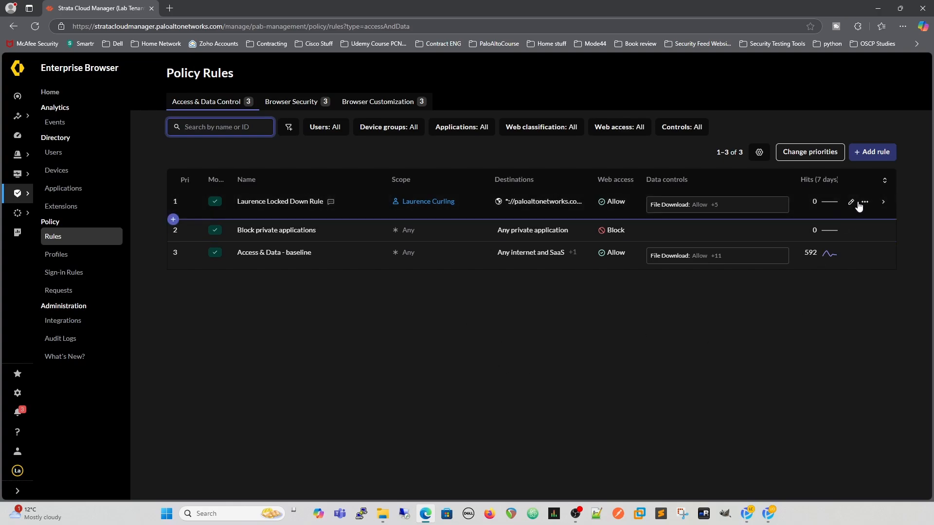
click(851, 203)
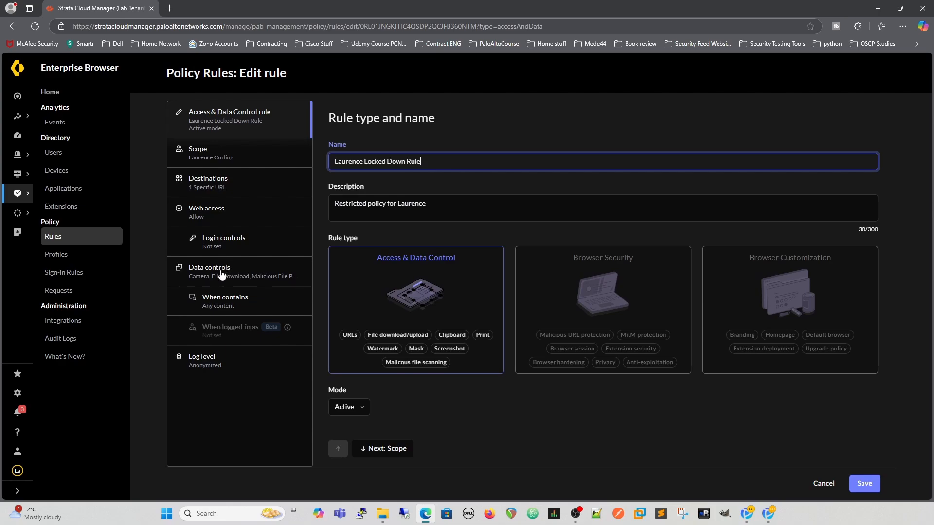
Try limiting the rule's data controls to specific content using the GDPR data profile.
click(222, 274)
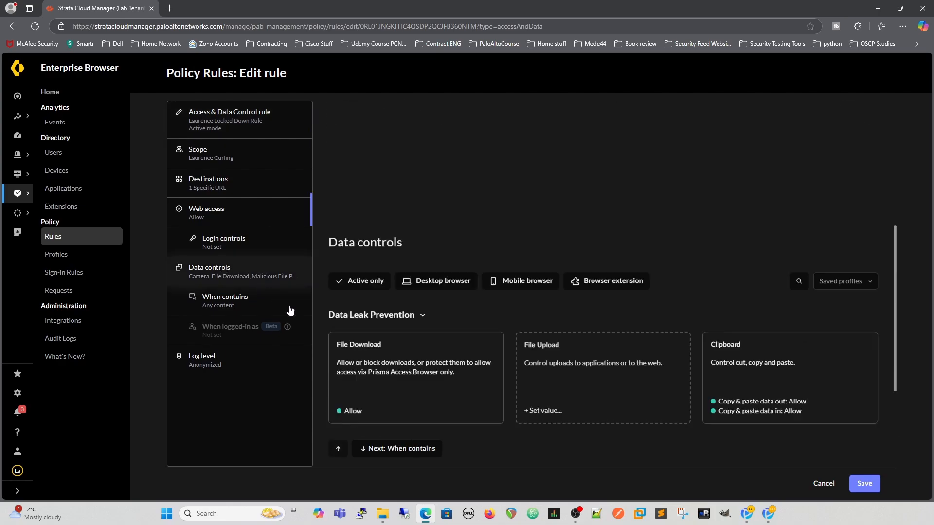
click(398, 446)
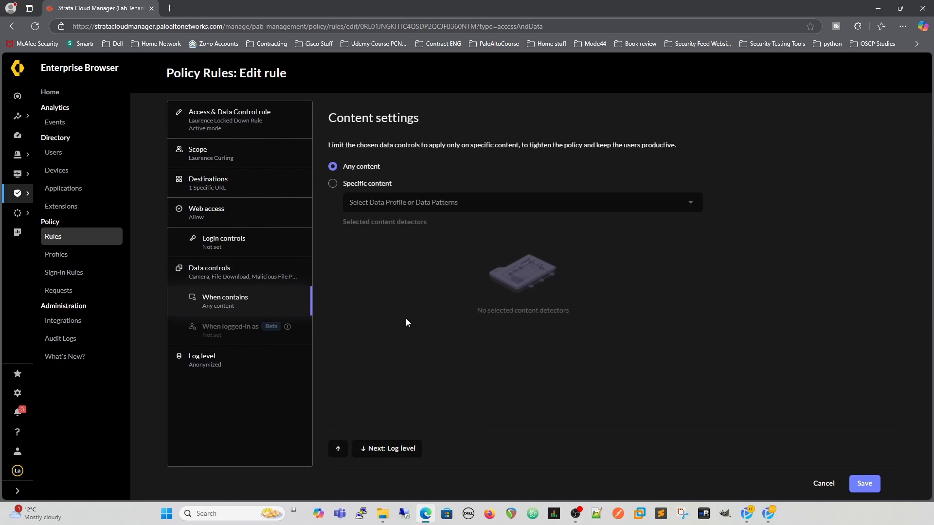
click(333, 183)
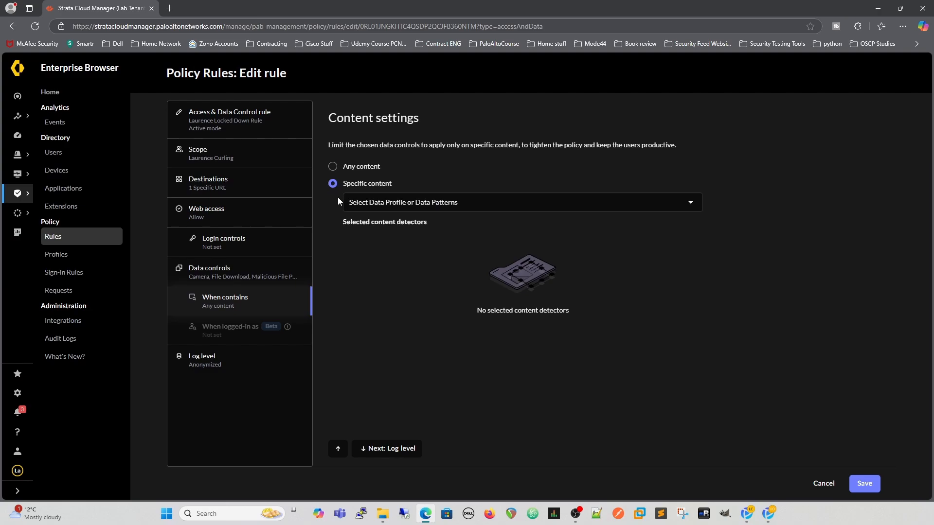
click(448, 201)
scroll(377, 351, down, 2)
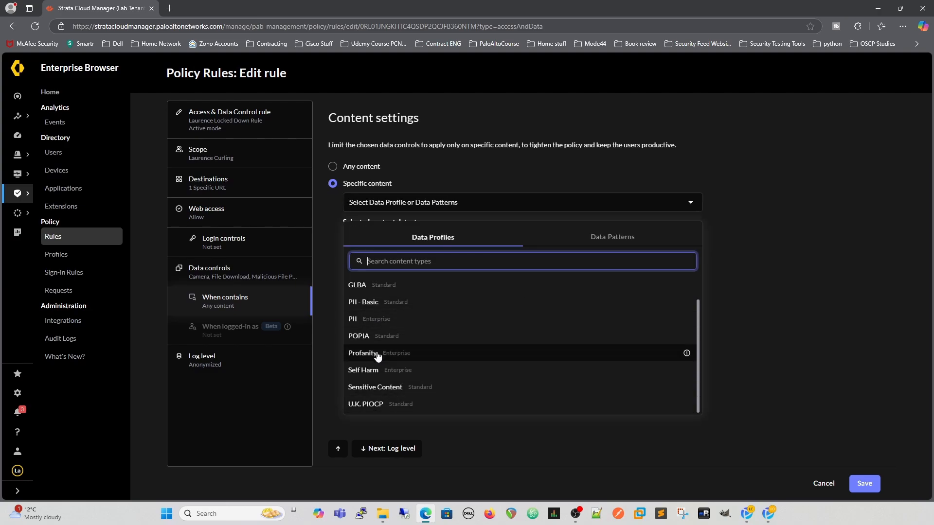
scroll(437, 340, up, 2)
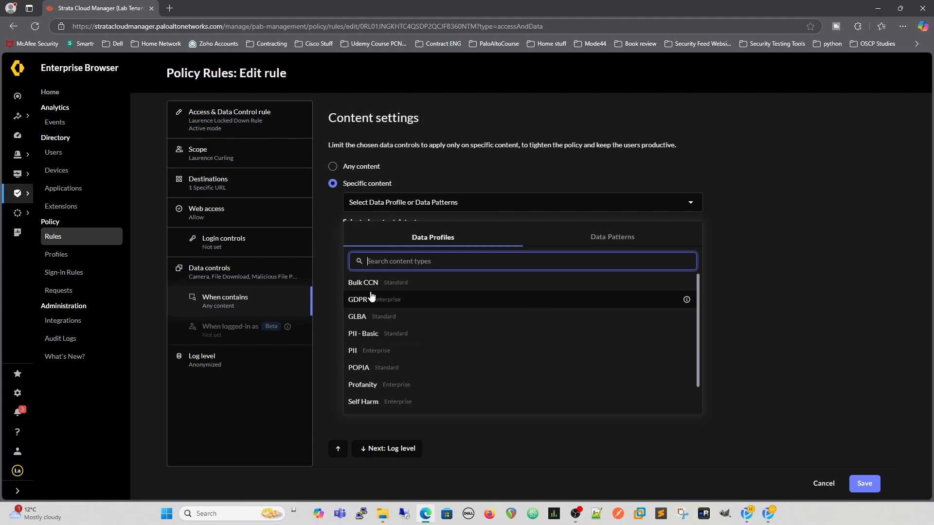
click(379, 306)
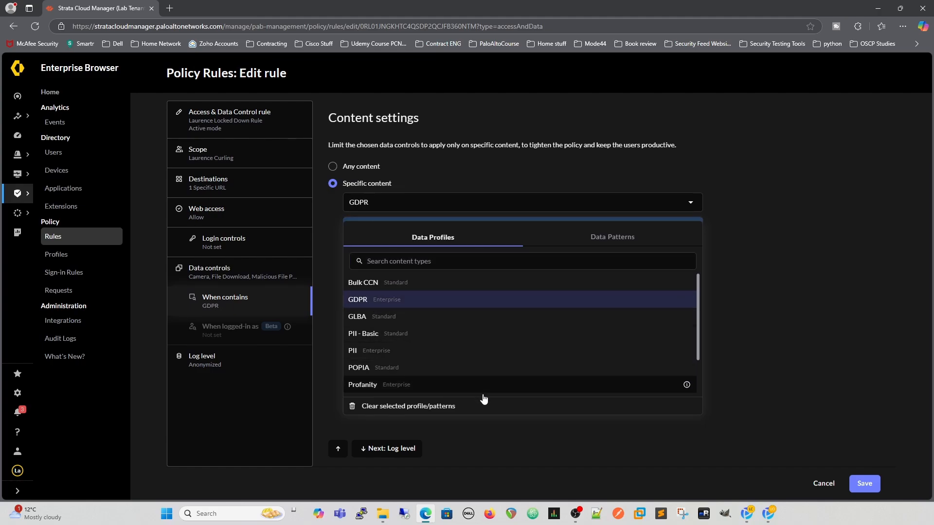
Filter the available data patterns to Custom, and discard the unsaved rule changes.
click(613, 237)
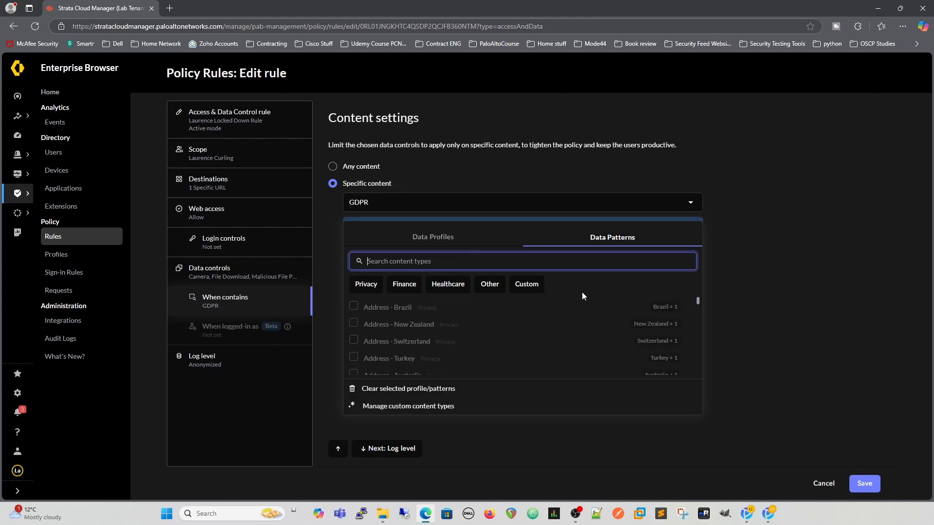
scroll(492, 348, down, 1)
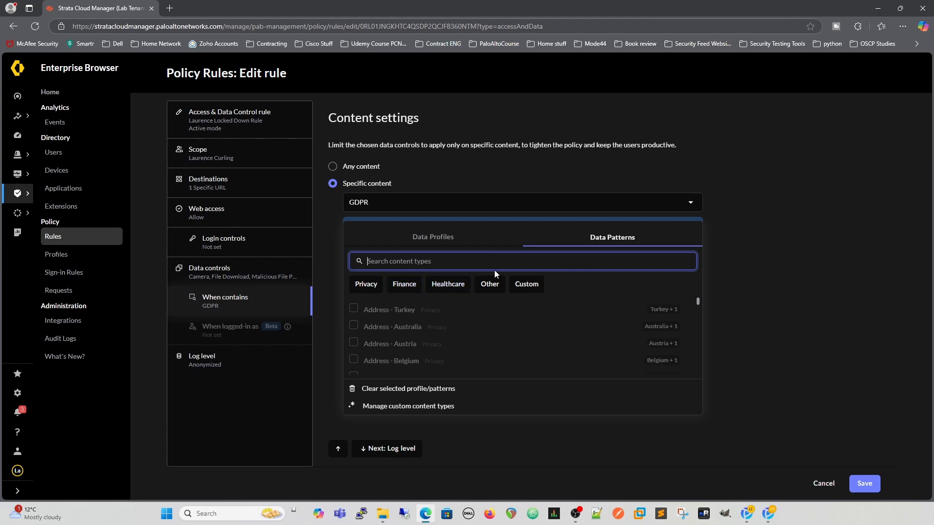
click(519, 285)
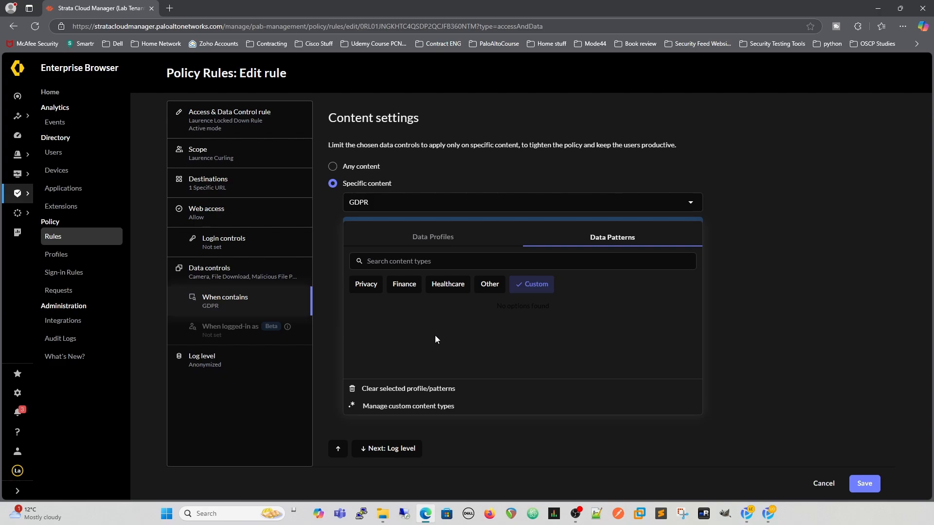
click(824, 482)
click(513, 301)
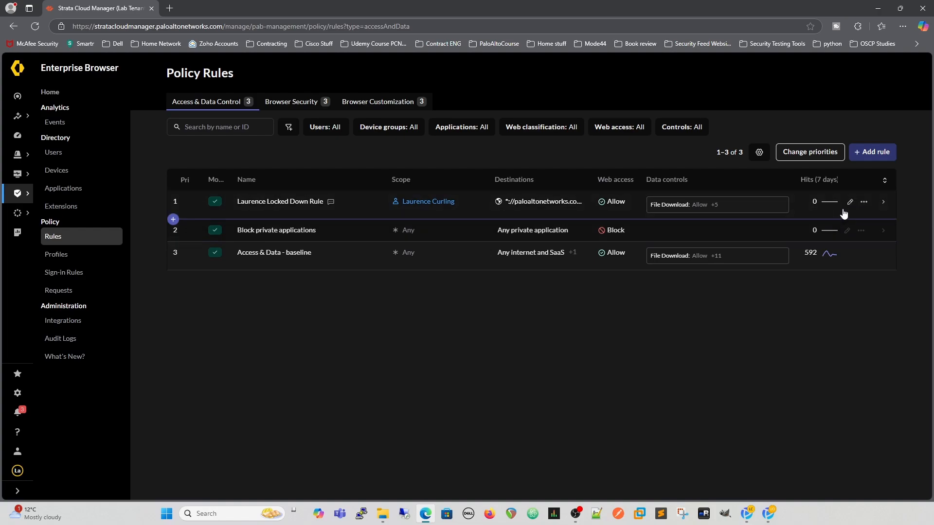
Reopen the priority 1 locked-down rule, set its log level to On, and save it.
click(850, 202)
click(200, 361)
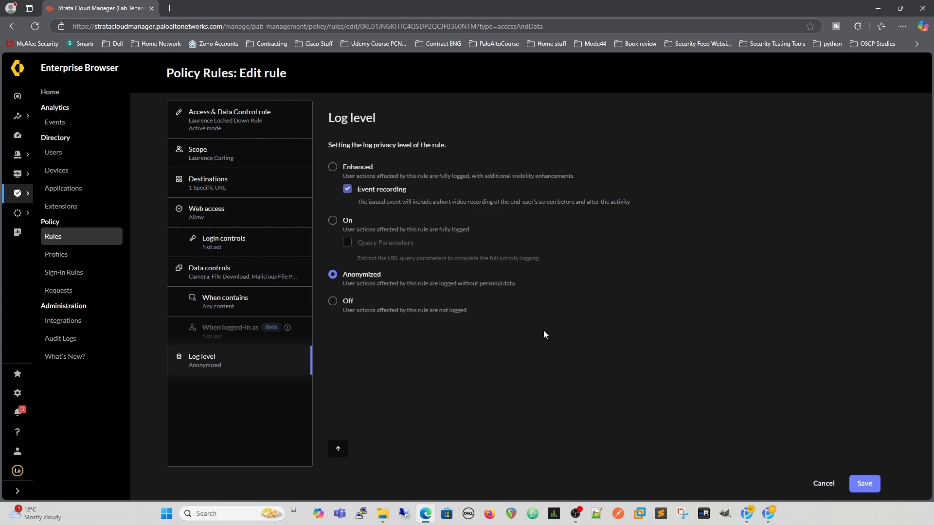
click(334, 223)
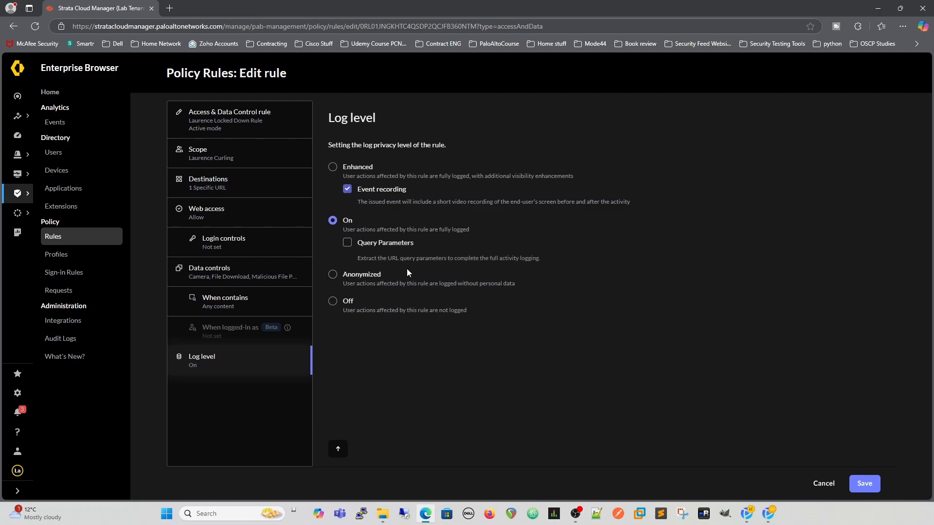
click(346, 242)
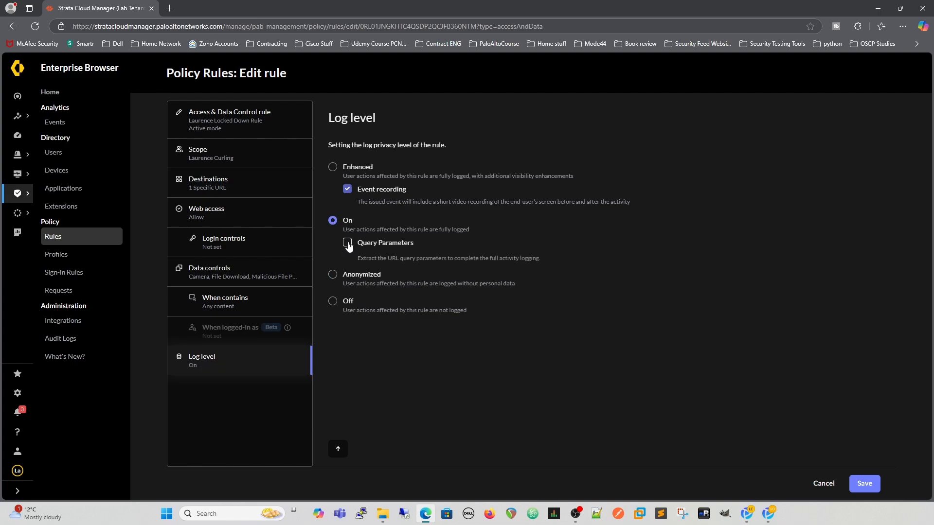
click(865, 484)
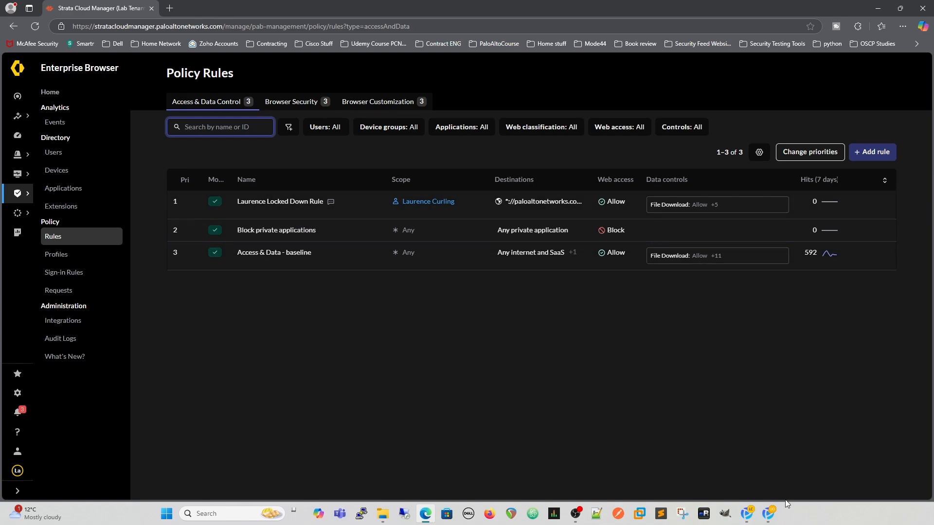
Switch to Prisma Access Browser and perform a Soft Reset of its engine from the Troubleshooting page.
click(746, 513)
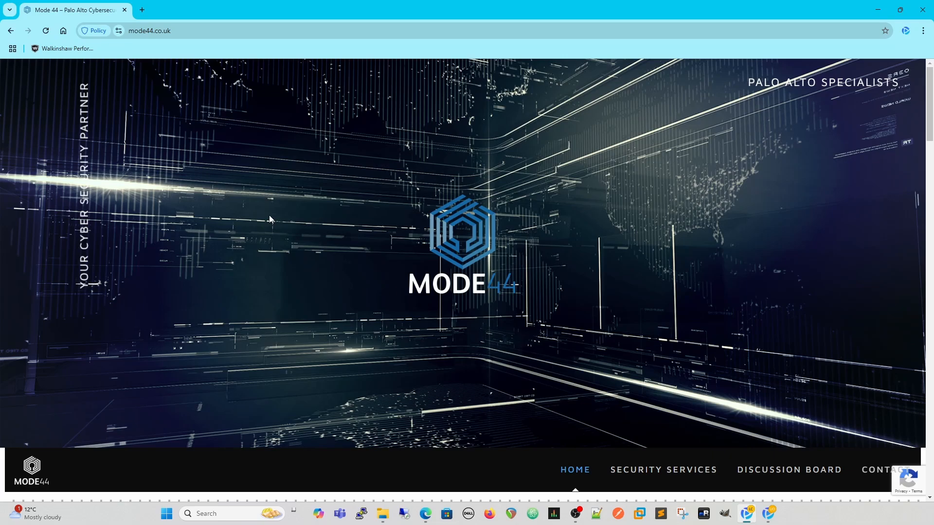
click(906, 31)
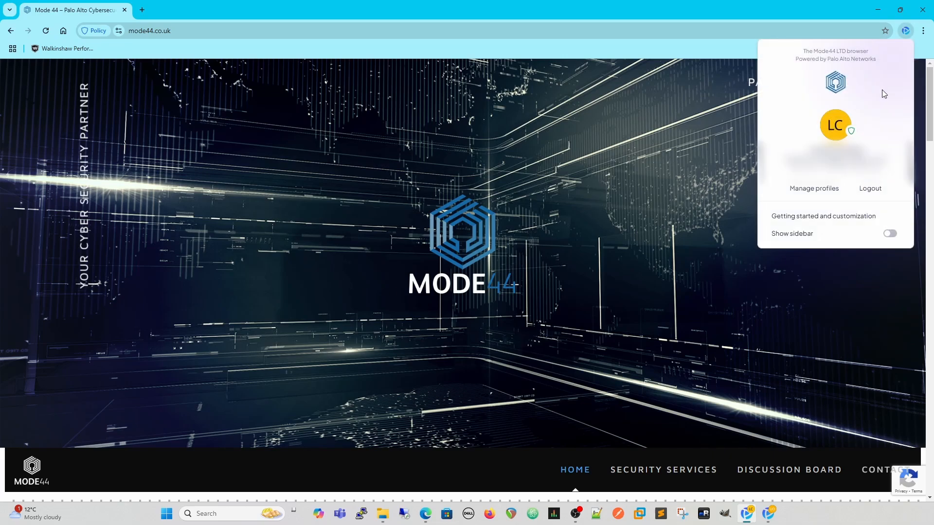
click(853, 137)
click(771, 185)
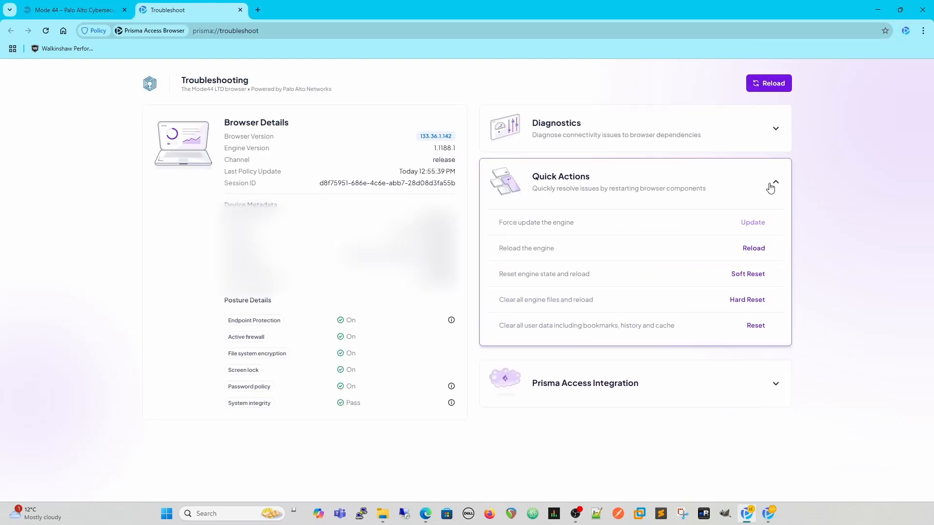
click(747, 274)
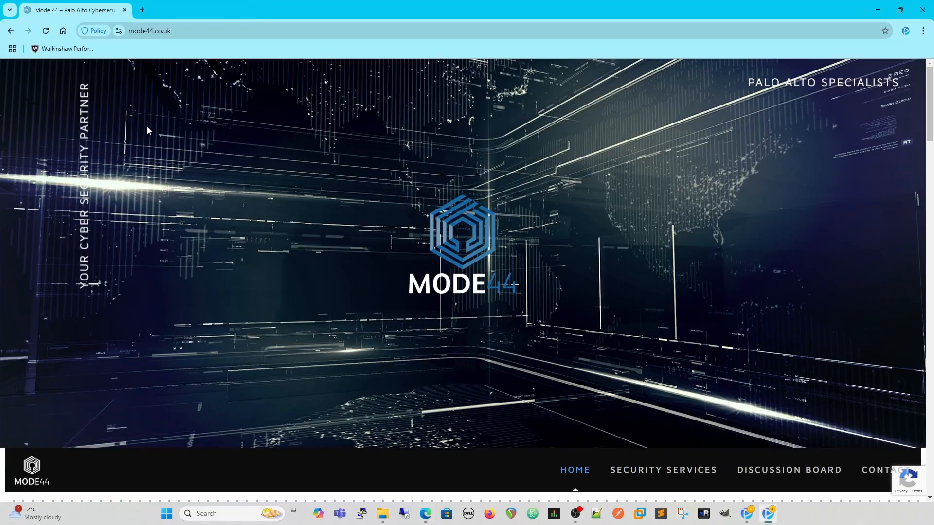
Examine the browser policy's Webpage, File, Capture and Clipboard restrictions for mode44.co.uk.
click(92, 31)
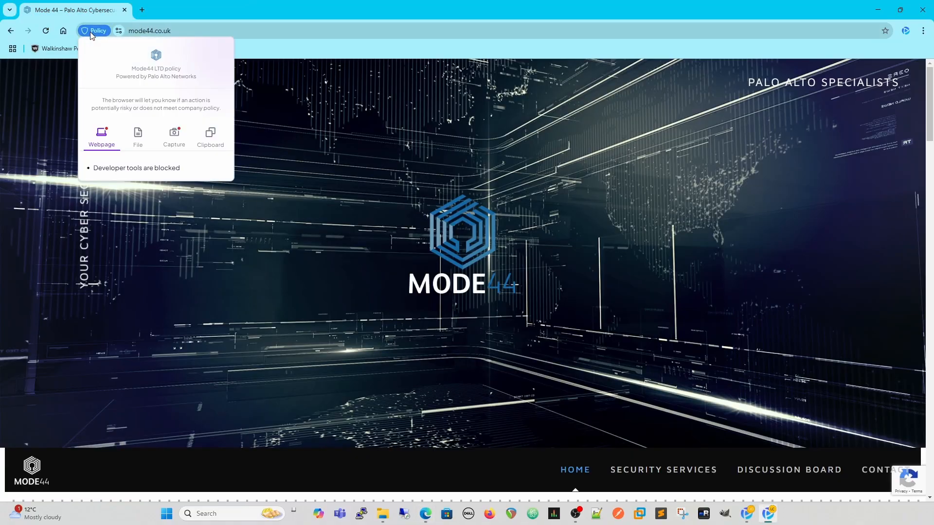
click(187, 143)
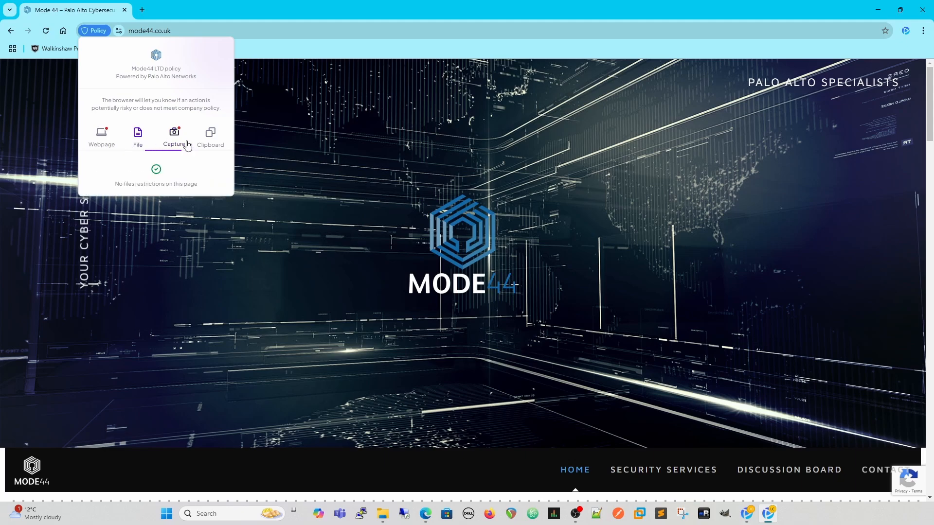
click(210, 139)
Load paloaltonetworks.com and look through its home page.
click(177, 29)
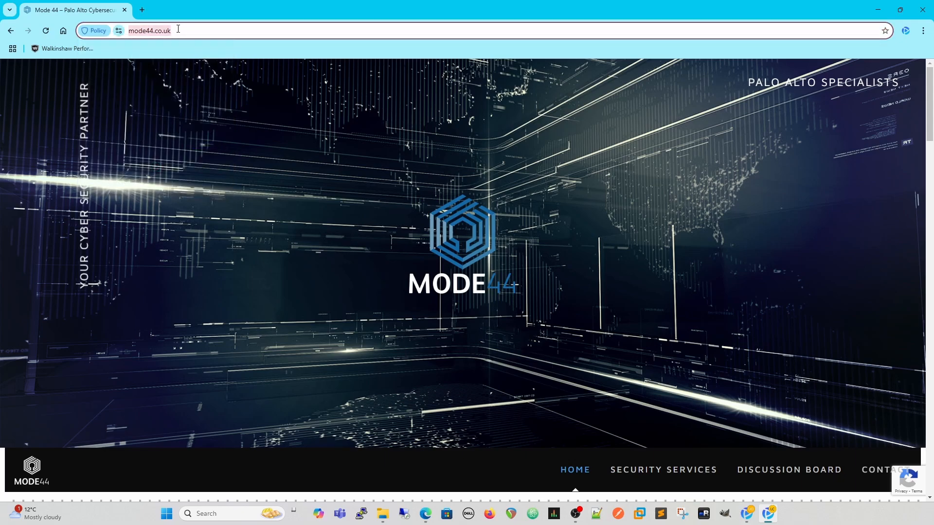
text(paloal)
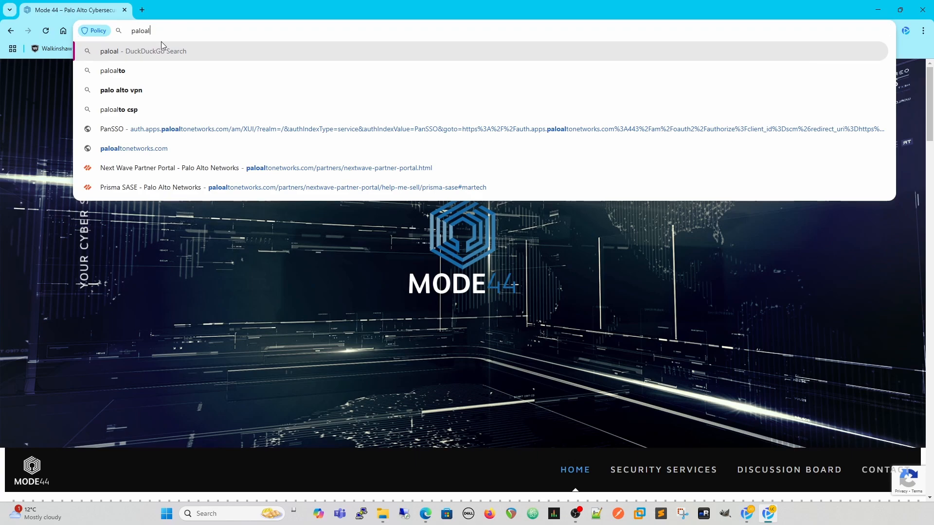
text(to)
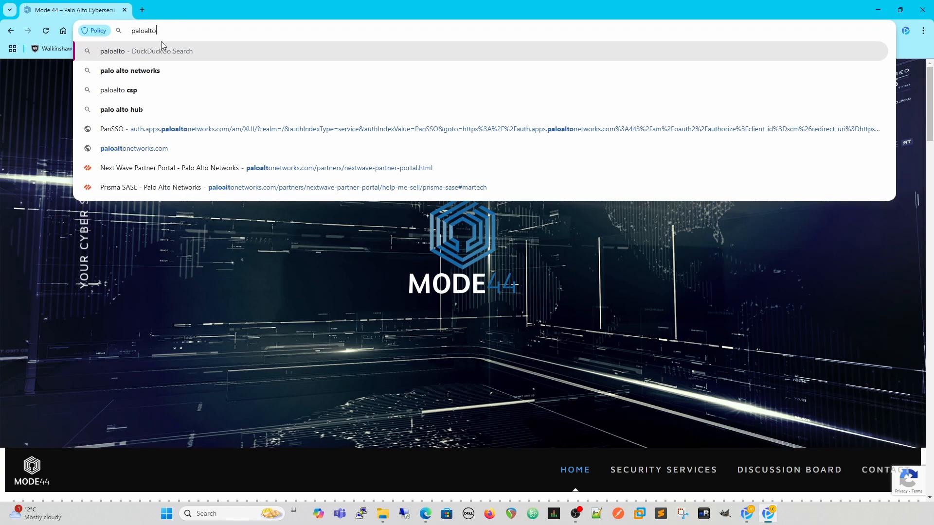
text(networks.com)
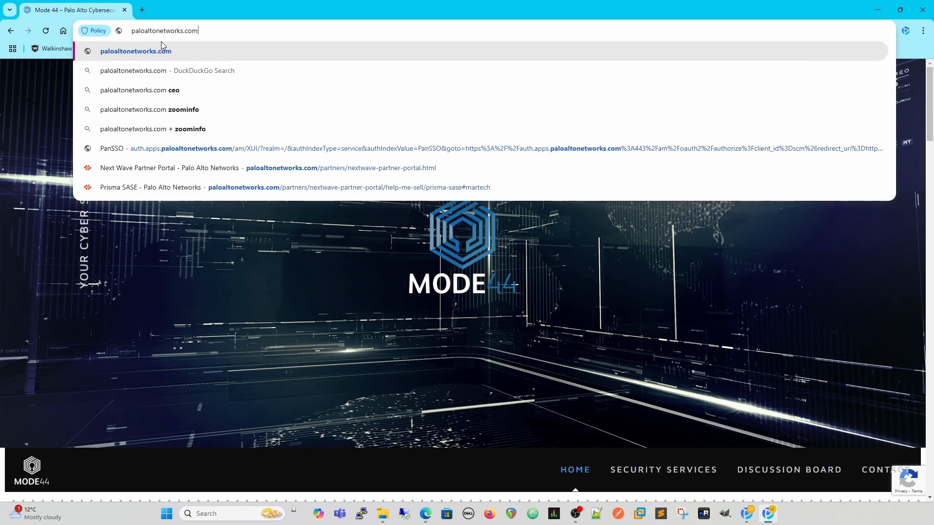
key(Return)
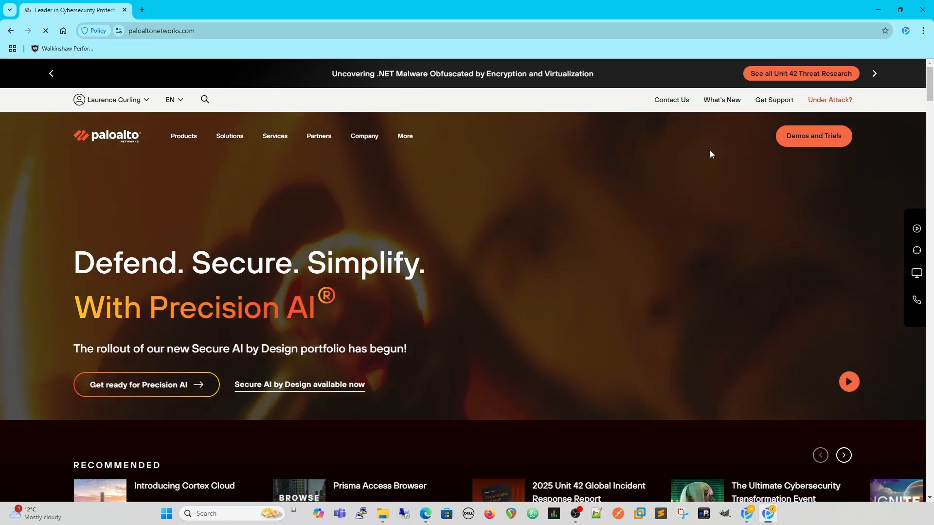
scroll(678, 250, down, 8)
scroll(678, 253, up, 8)
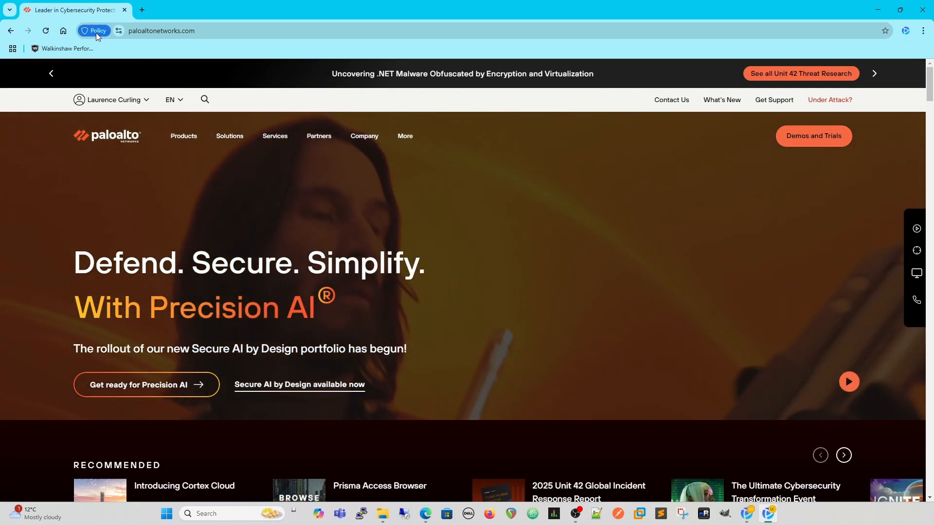
Check the policy's Capture restrictions on paloaltonetworks.com, and compare them with those on the Mode 44 home page in a new tab.
click(96, 33)
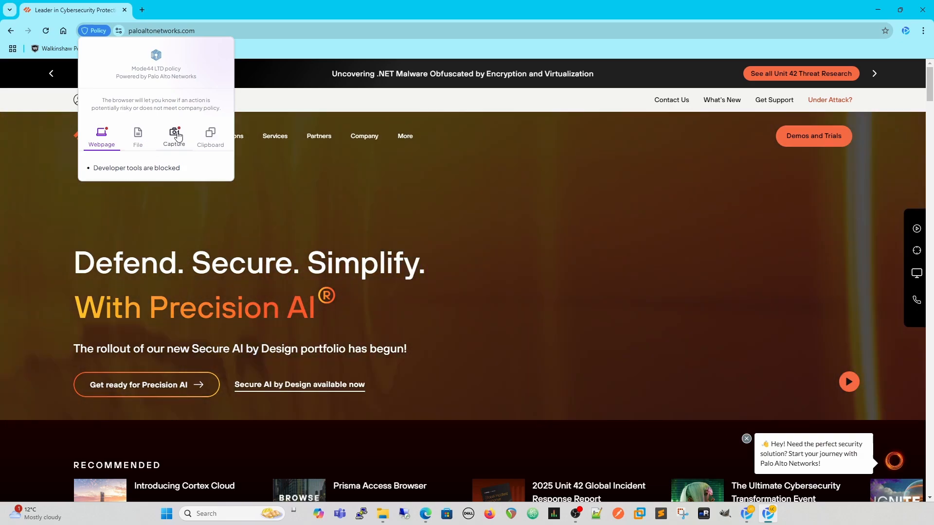
click(178, 136)
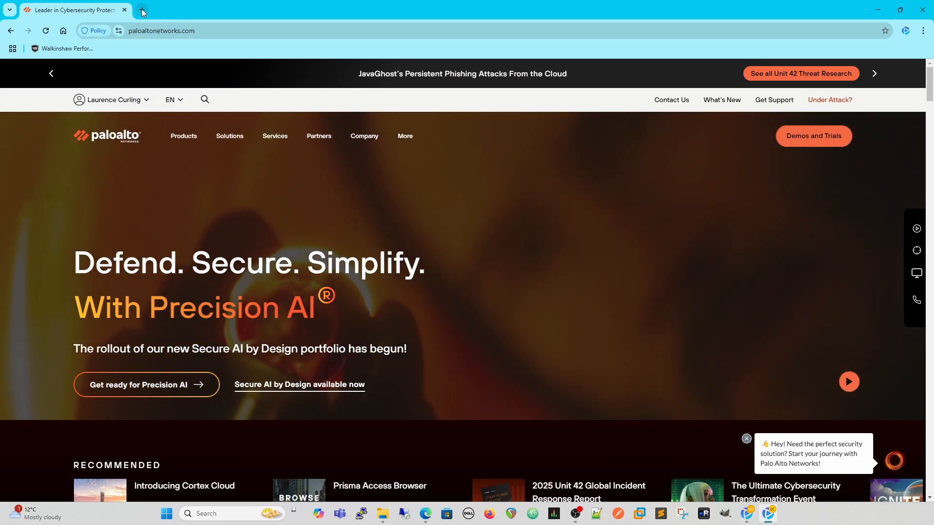
click(142, 10)
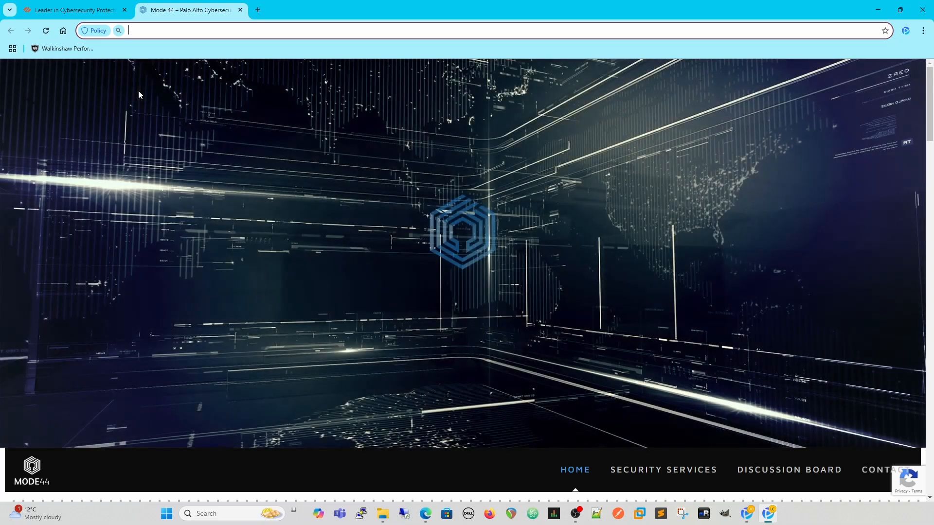
click(92, 31)
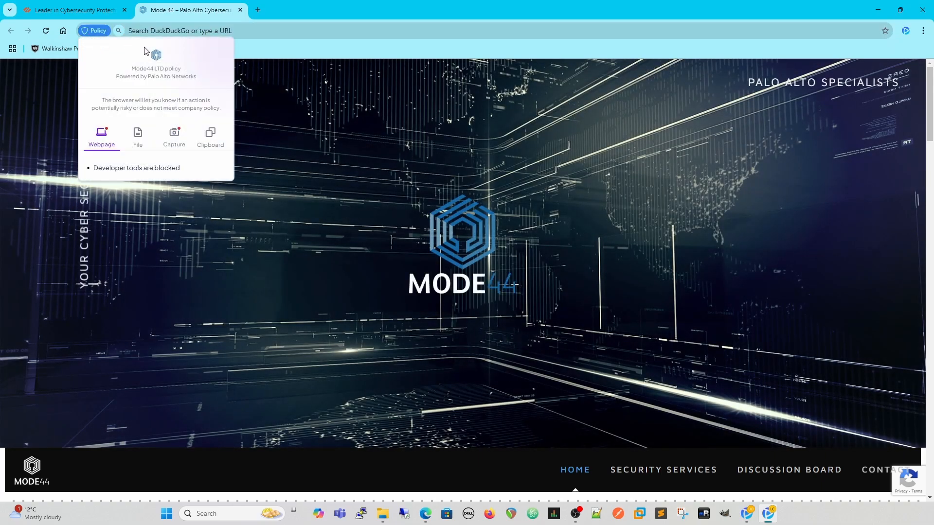
click(170, 139)
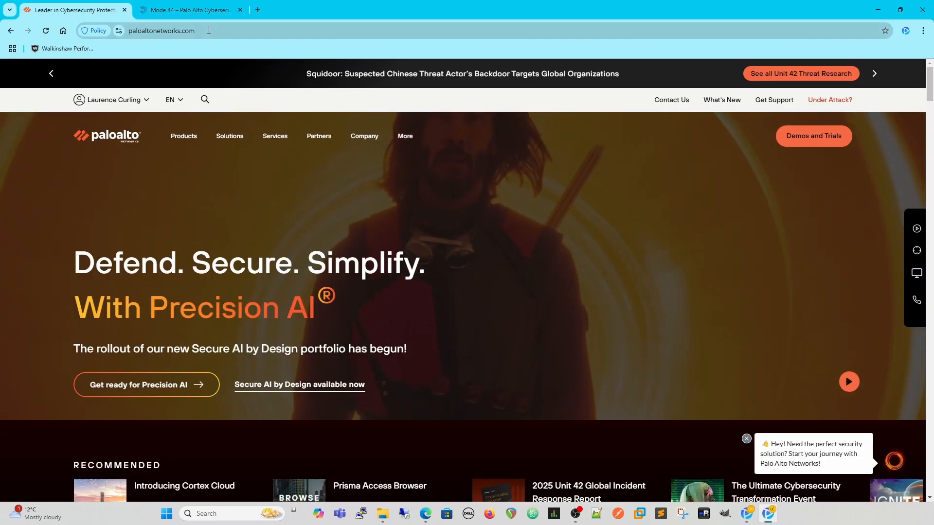
Search the web for "tech docs palo alto" in the tab showing paloaltonetworks.com.
click(209, 30)
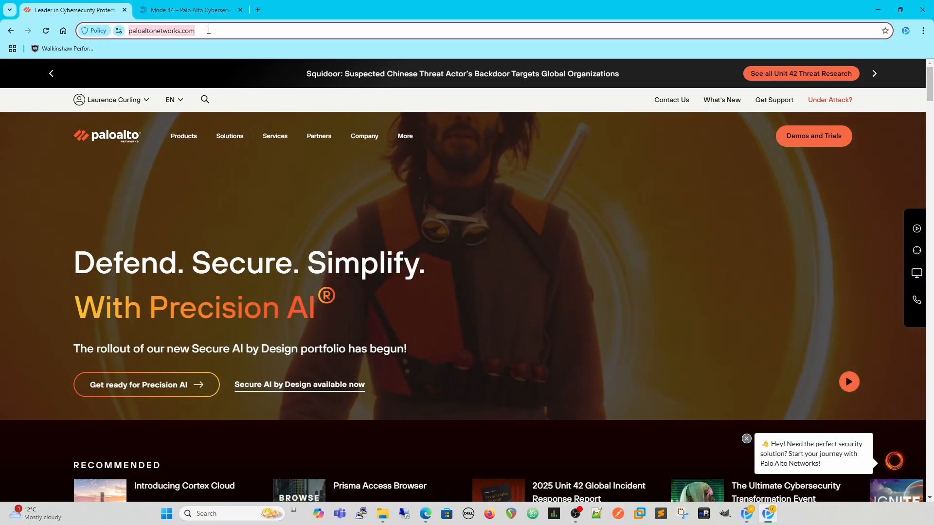
text(tech do)
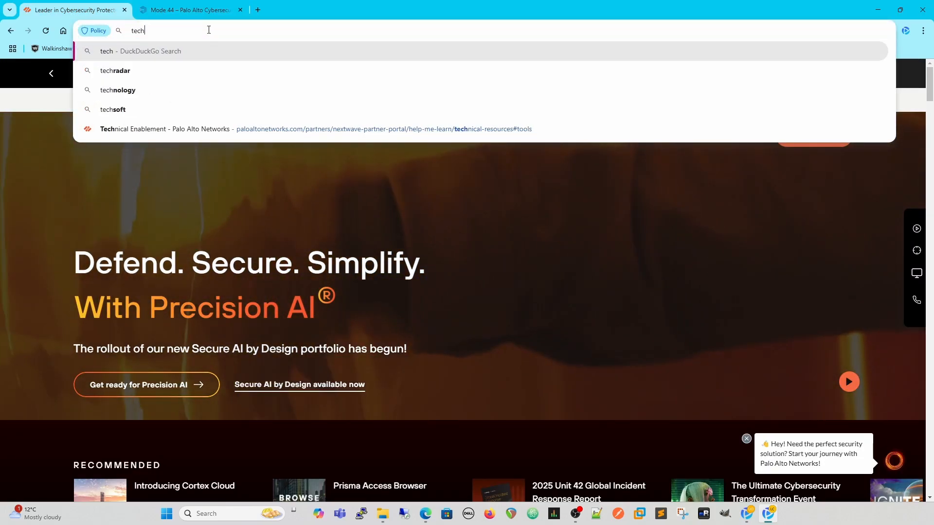
text(cs palo alto)
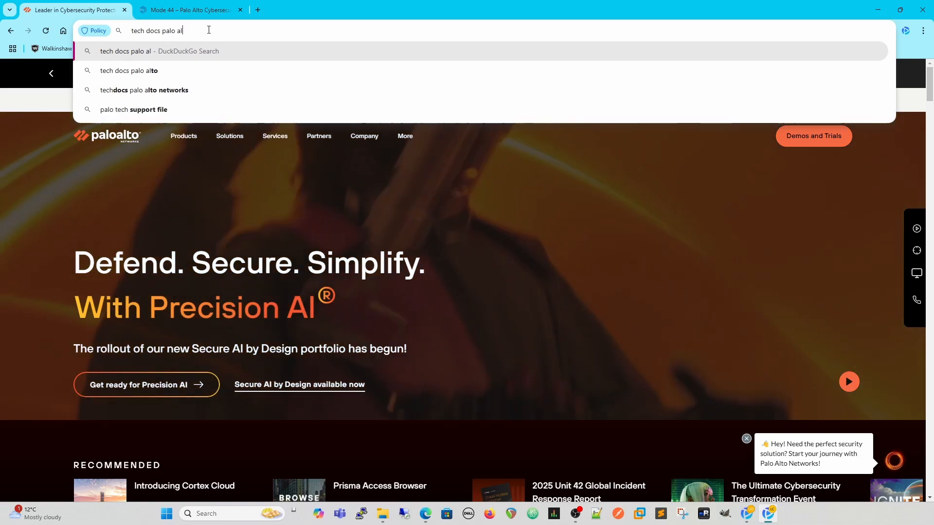
key(Return)
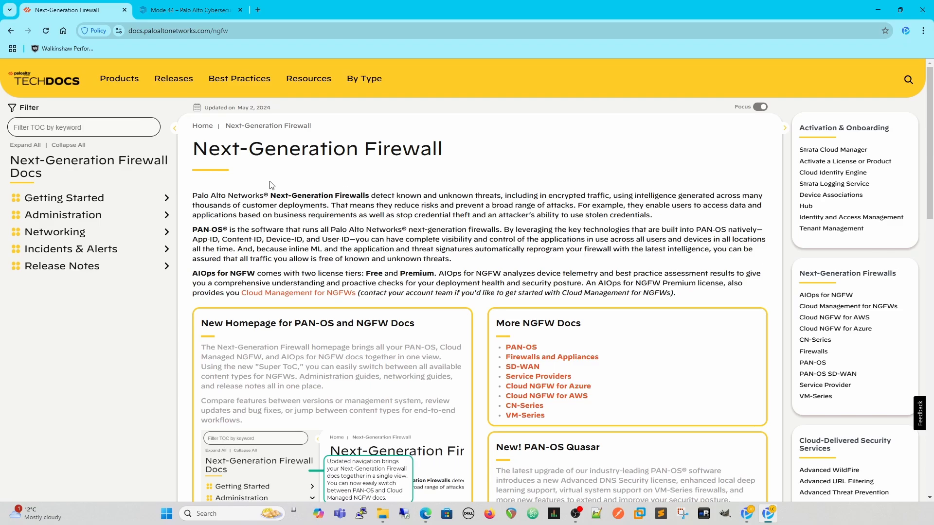
Open the TechDocs guide on getting started with NGFWs and save its PDF as ngfw-getting-started in the Downloads folder.
click(76, 197)
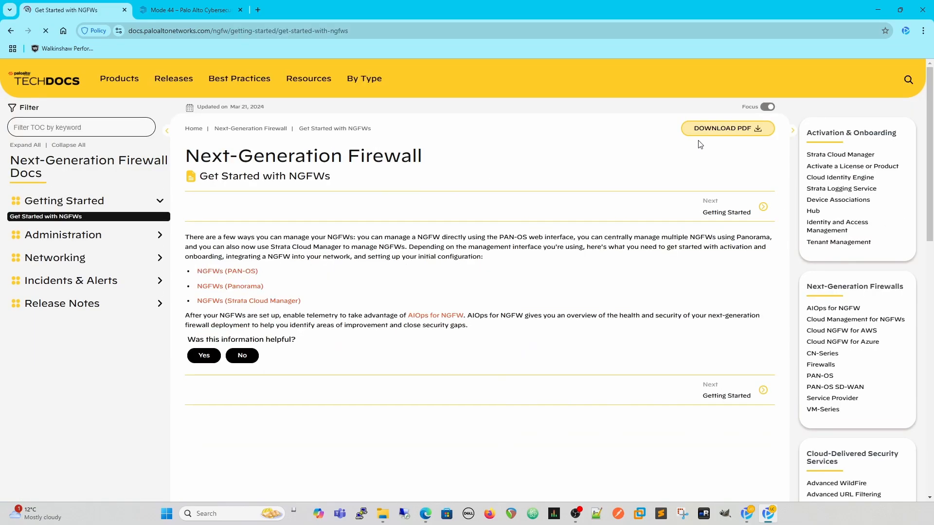
click(708, 130)
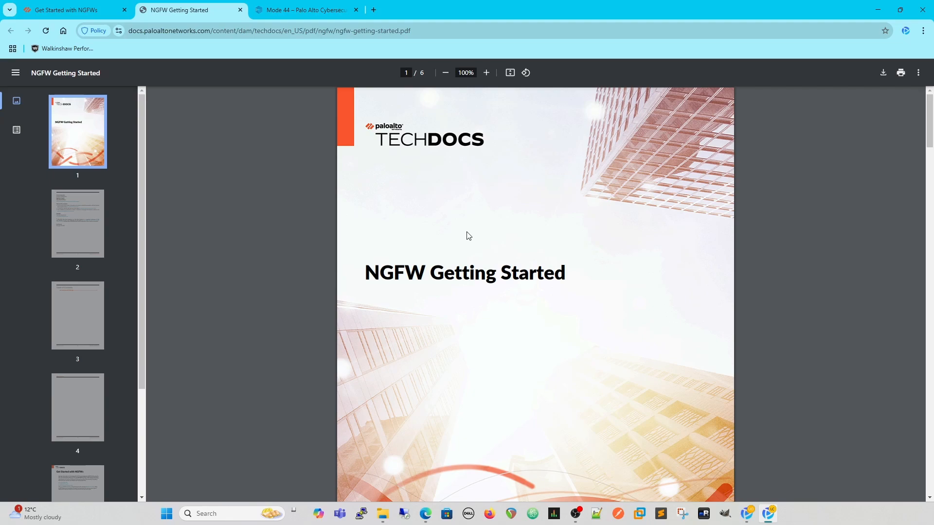
click(882, 72)
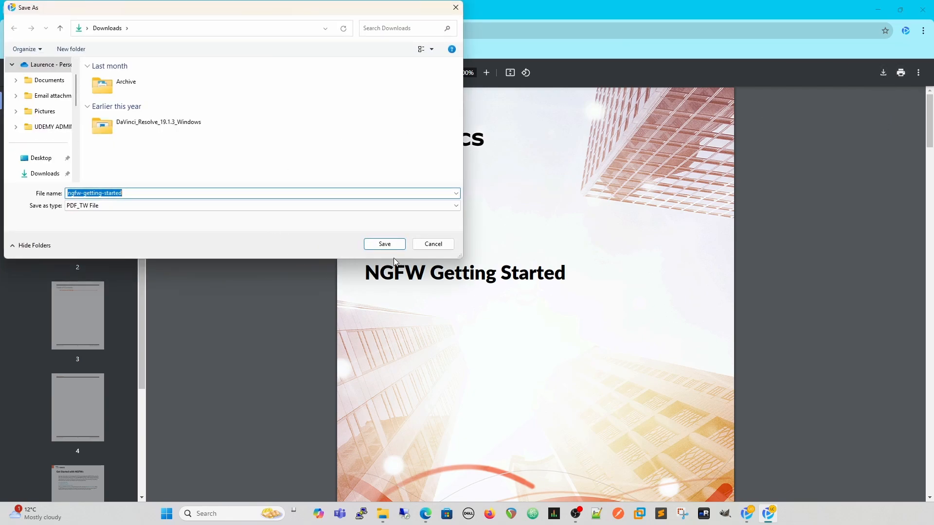
click(384, 244)
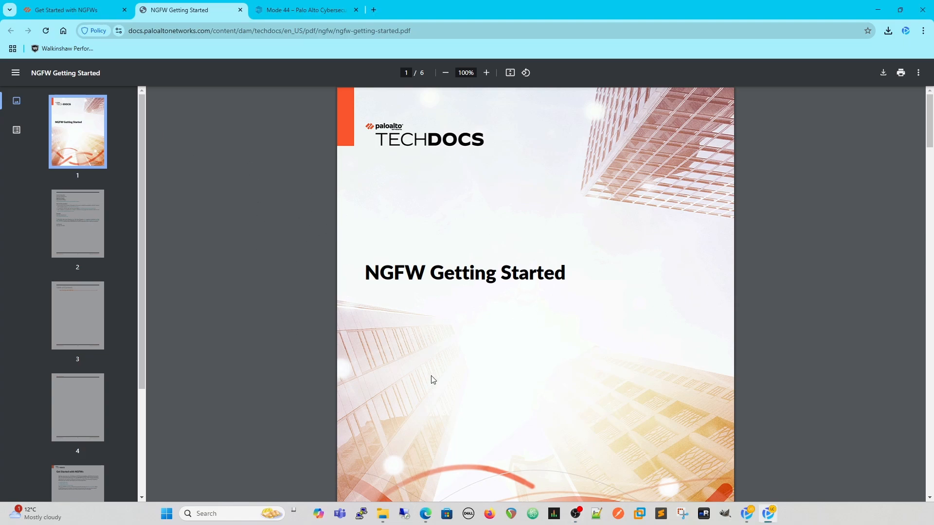
Switch to Strata Cloud Manager, clone the priority 1 locked-down rule and name the copy "HR Further restricted".
click(430, 512)
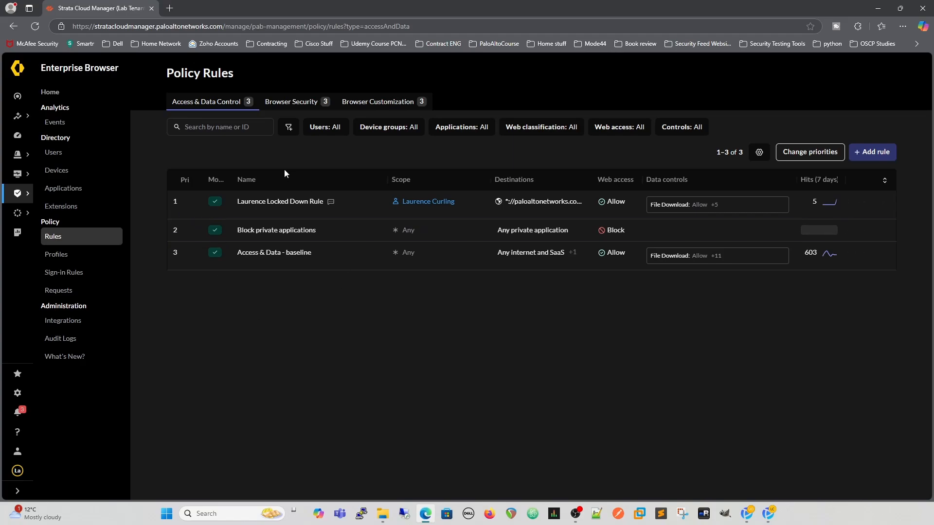
click(204, 209)
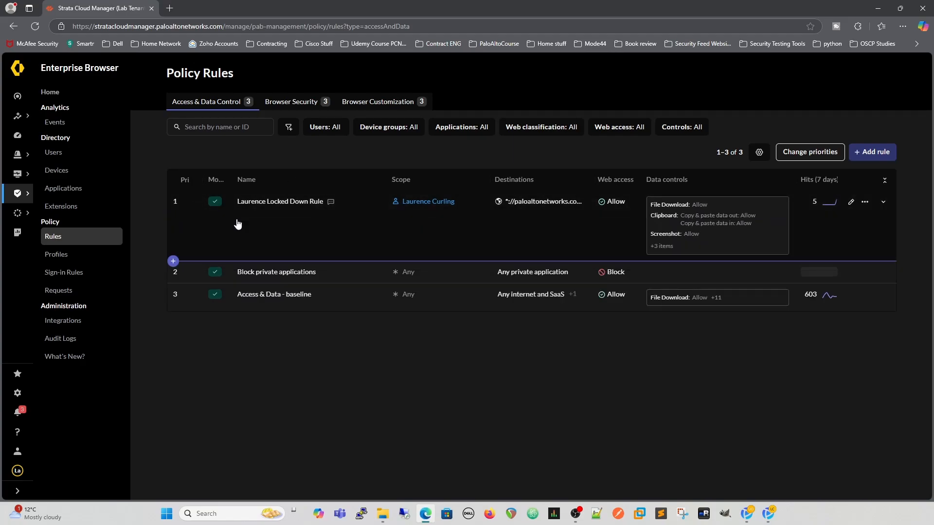
click(864, 201)
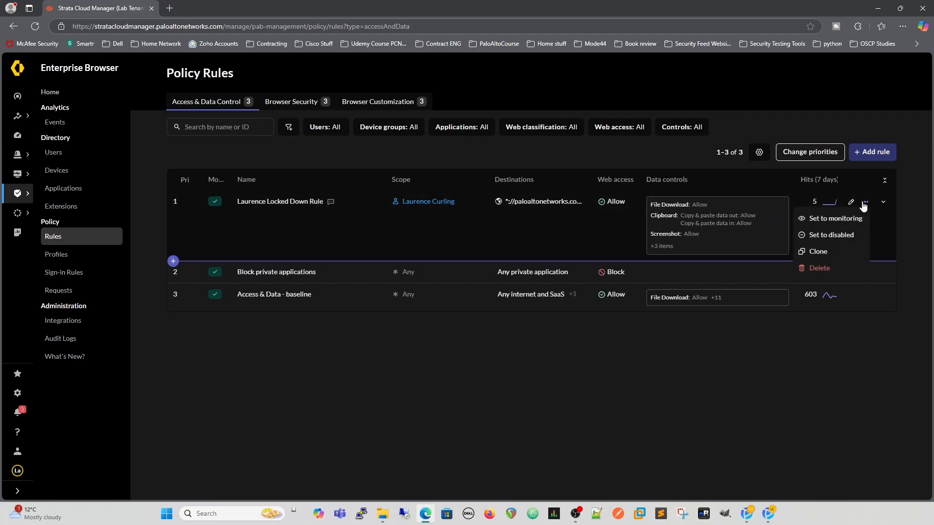
click(818, 257)
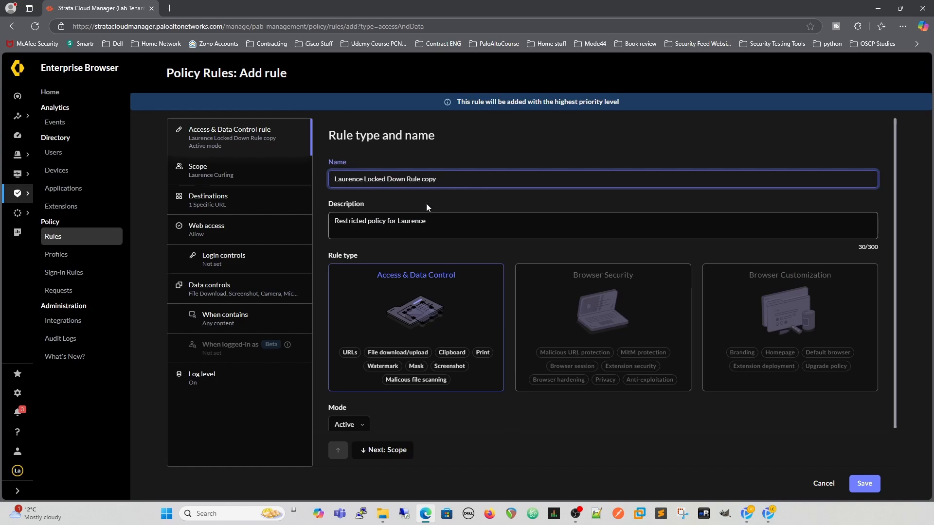
drag(436, 179, 338, 192)
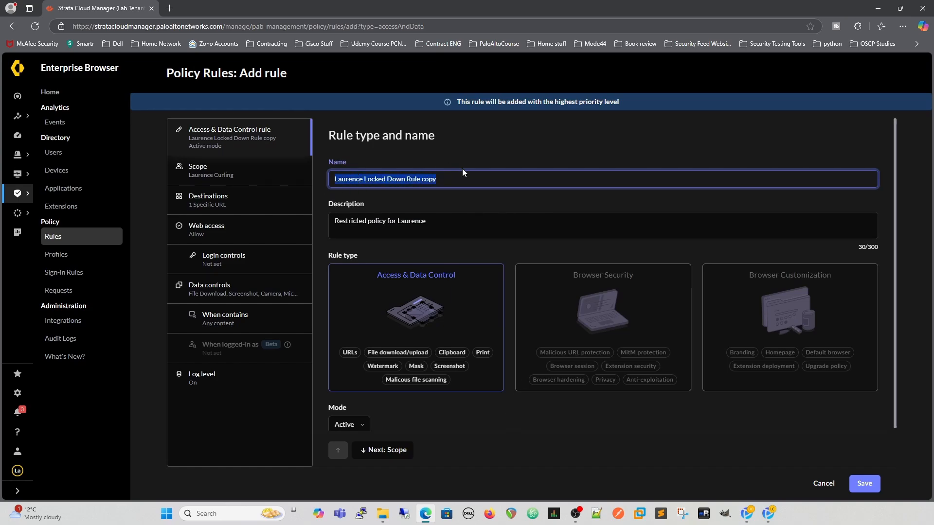
text(HR)
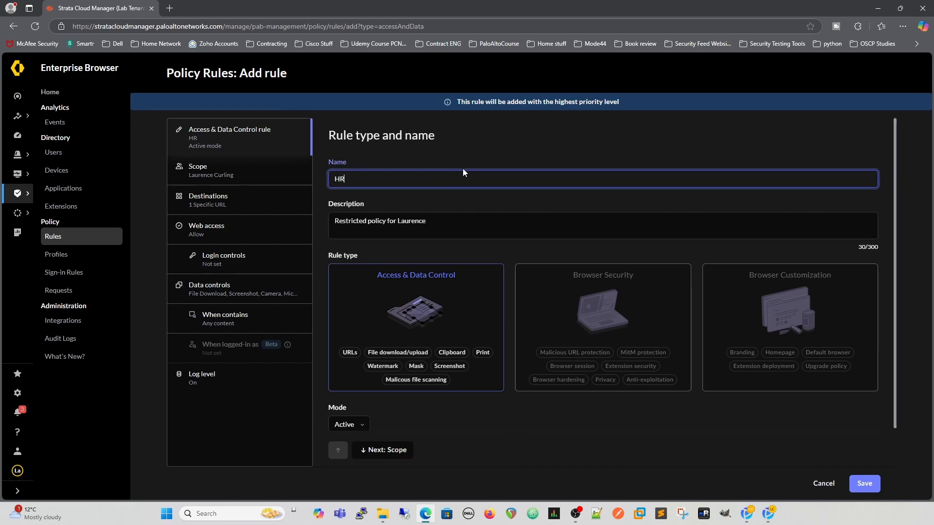
text( Further restricted)
Replace the user in the cloned rule's scope with the account "user one".
click(378, 450)
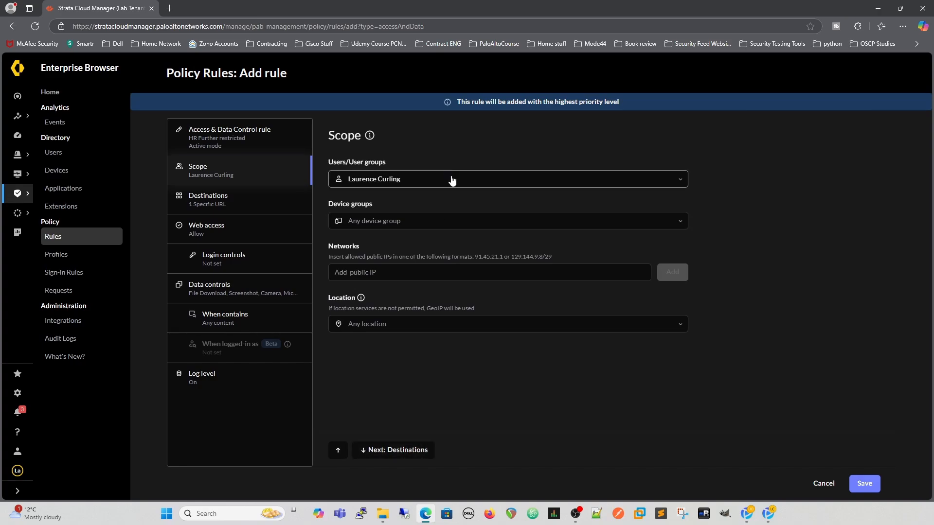
click(452, 181)
click(347, 229)
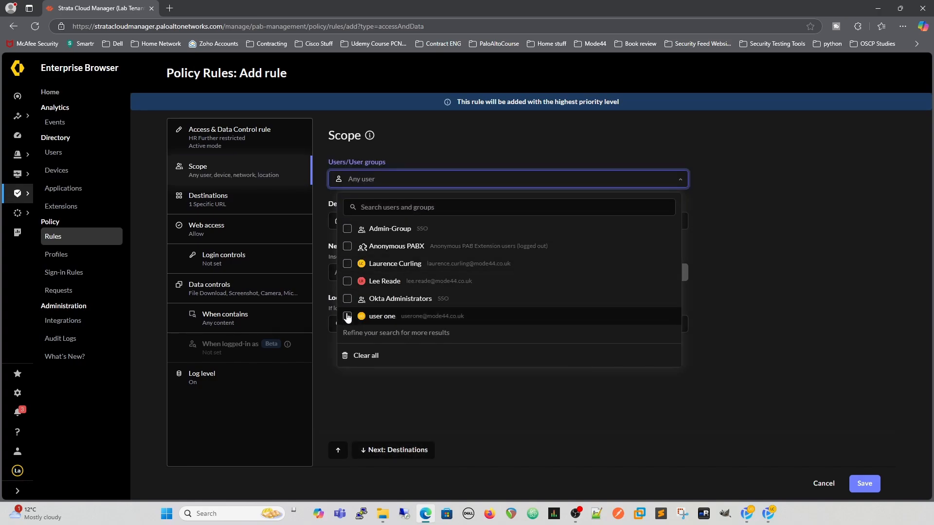
click(369, 318)
click(467, 393)
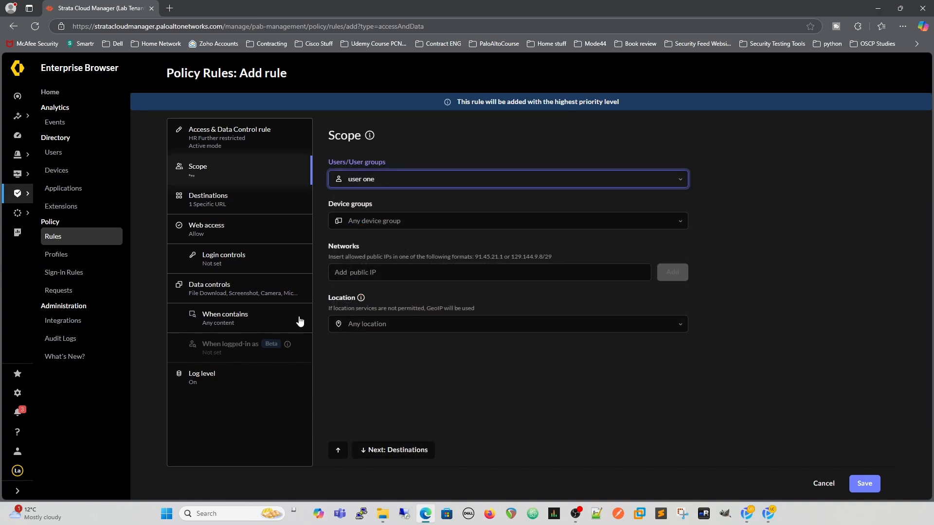
Set the File Download data control of the HR Further restricted rule to Block for any file, and save the rule.
click(401, 450)
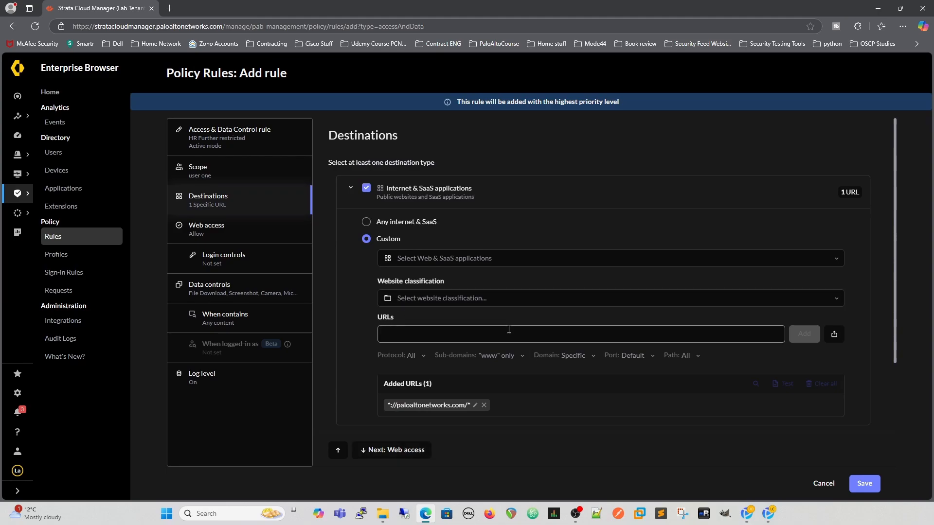
click(408, 455)
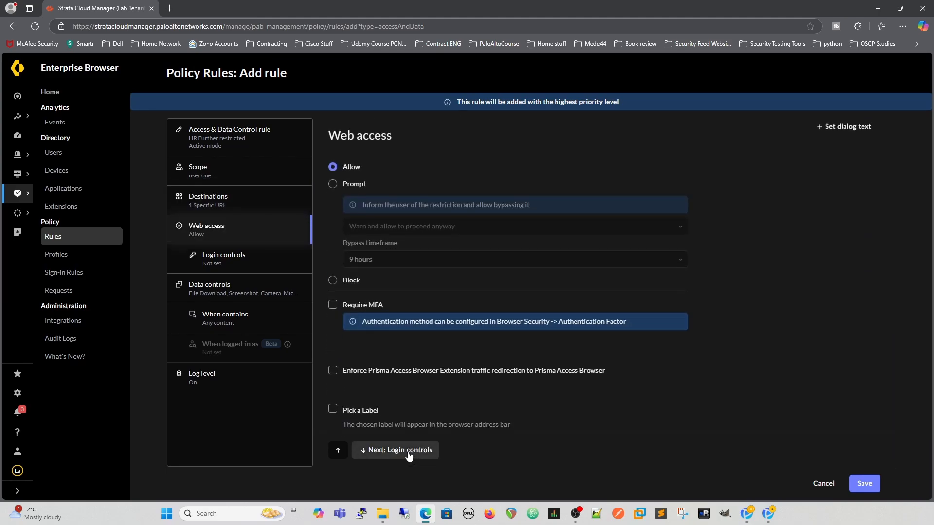
click(406, 452)
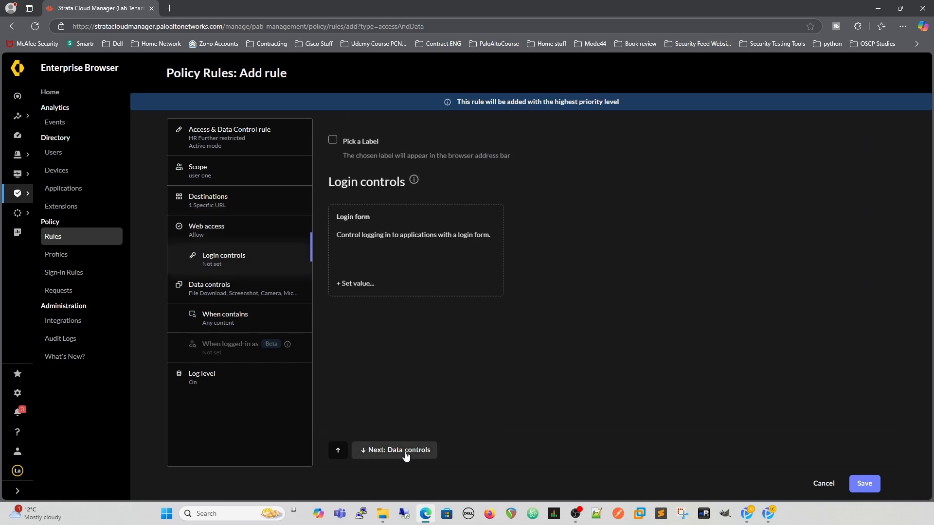
click(406, 452)
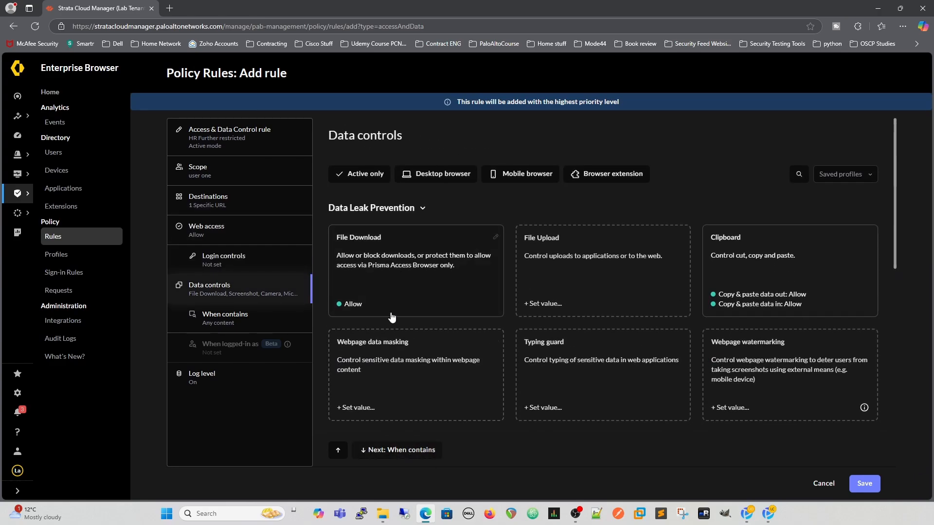
click(374, 258)
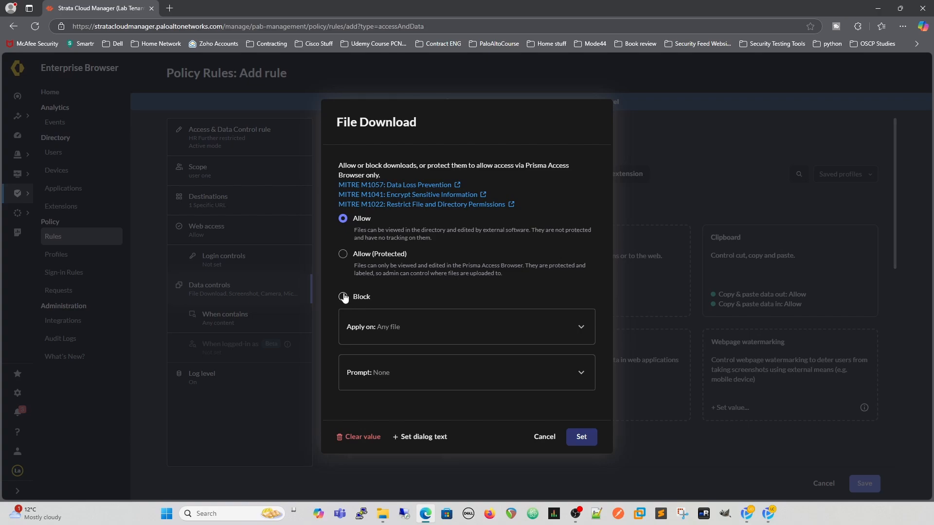
click(580, 328)
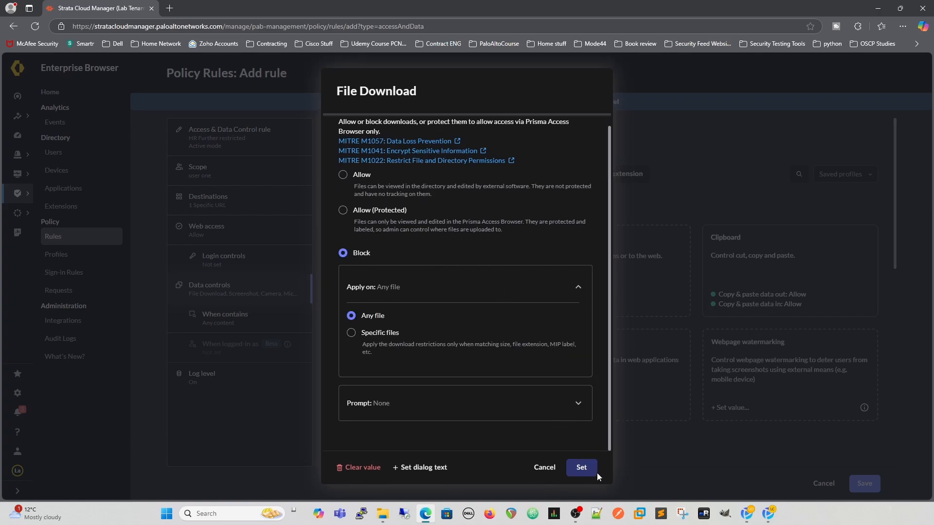
click(581, 467)
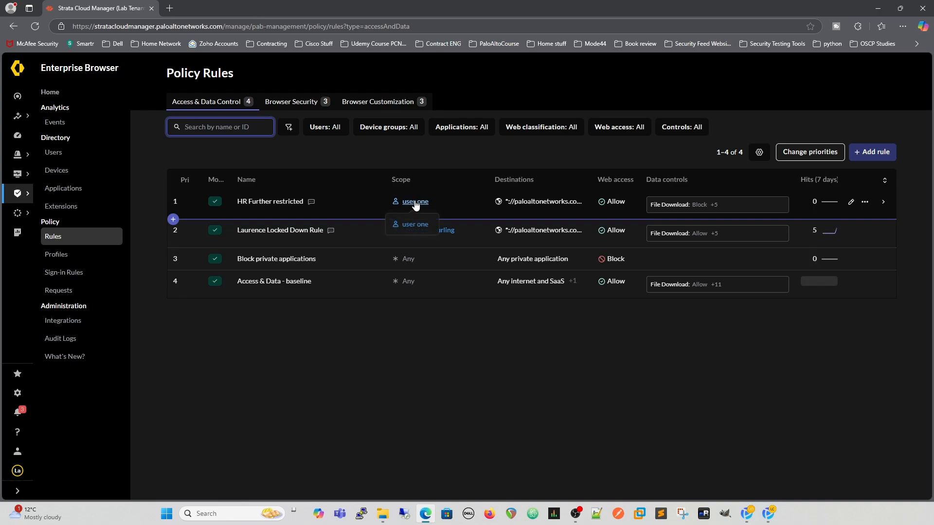
Edit the HR Further restricted rule's Clipboard control to block copy and paste of data both out and in, except within the rule's web applications.
click(730, 434)
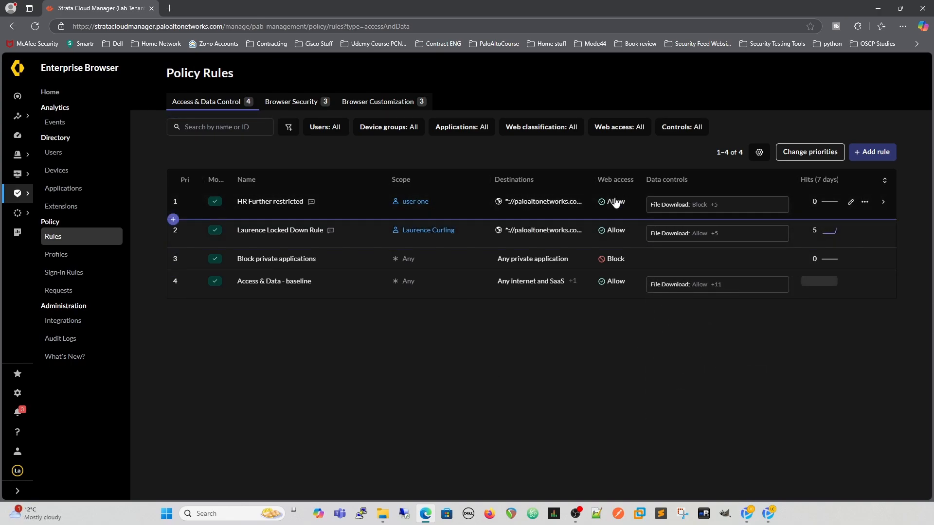
mouse_move(658, 237)
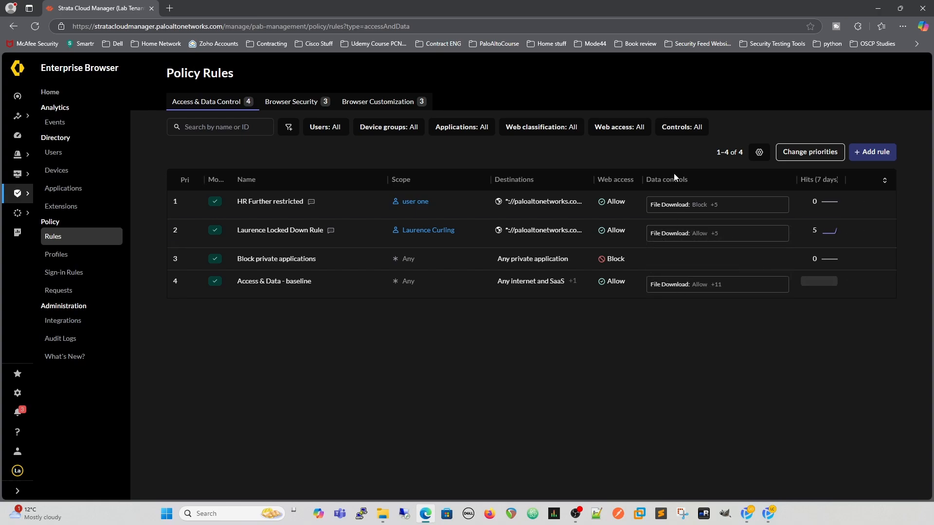
mouse_move(673, 201)
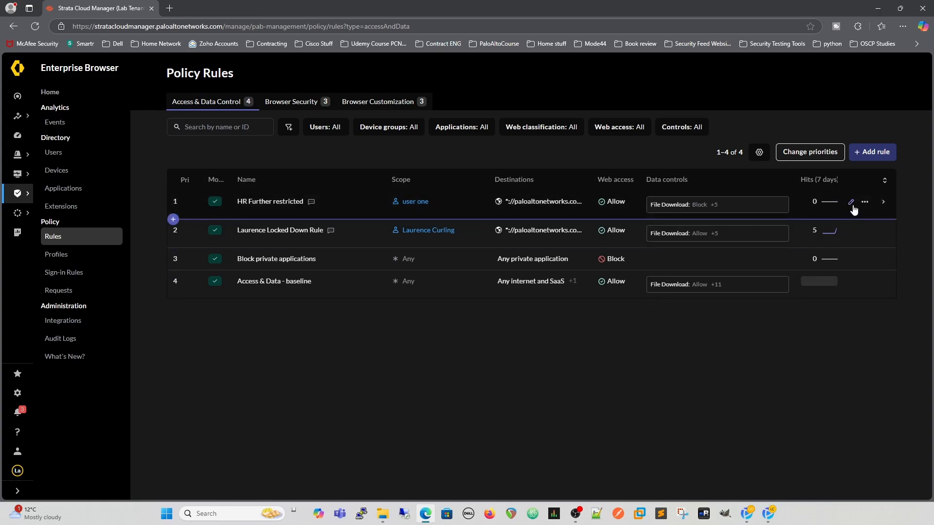
click(851, 204)
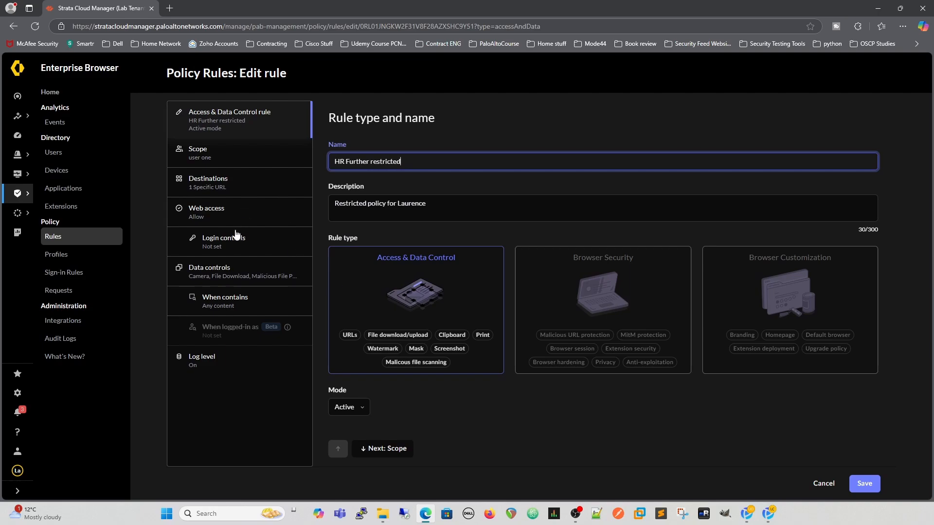
click(231, 276)
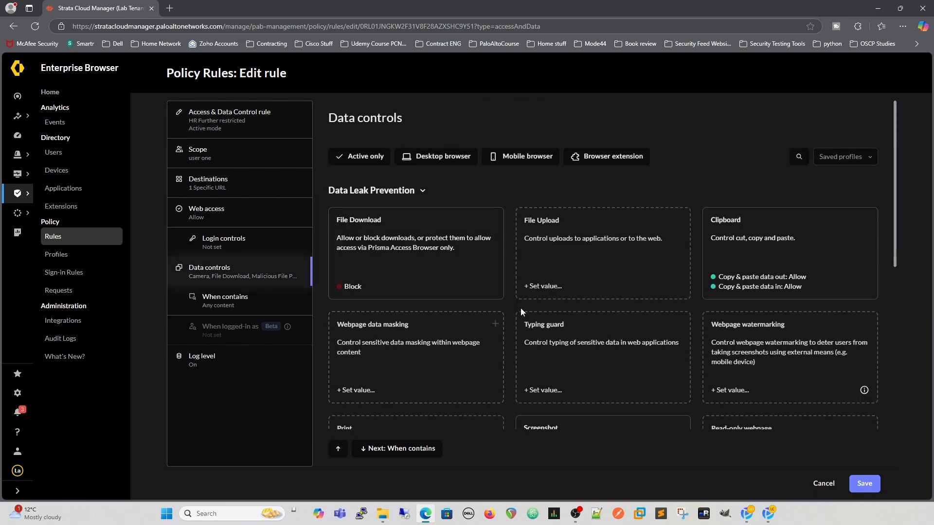
scroll(757, 253, down, 1)
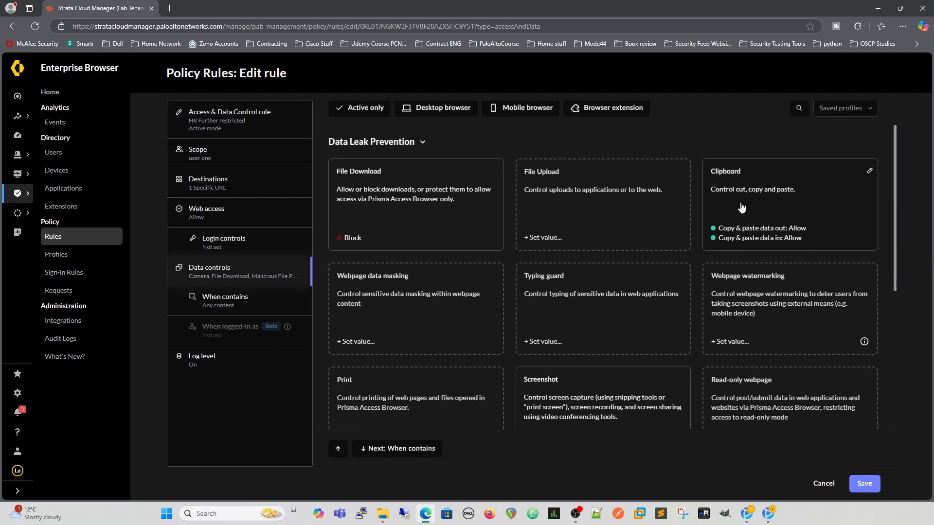
click(736, 204)
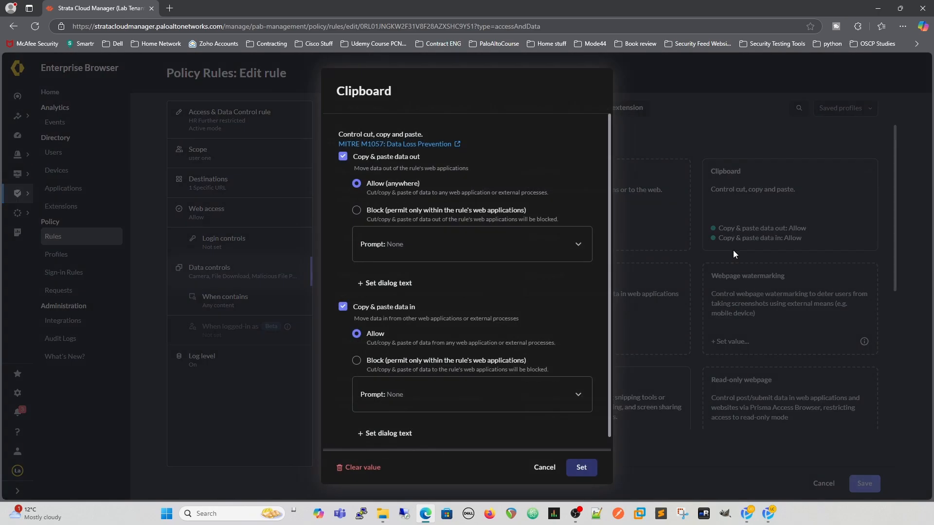
click(356, 210)
click(356, 401)
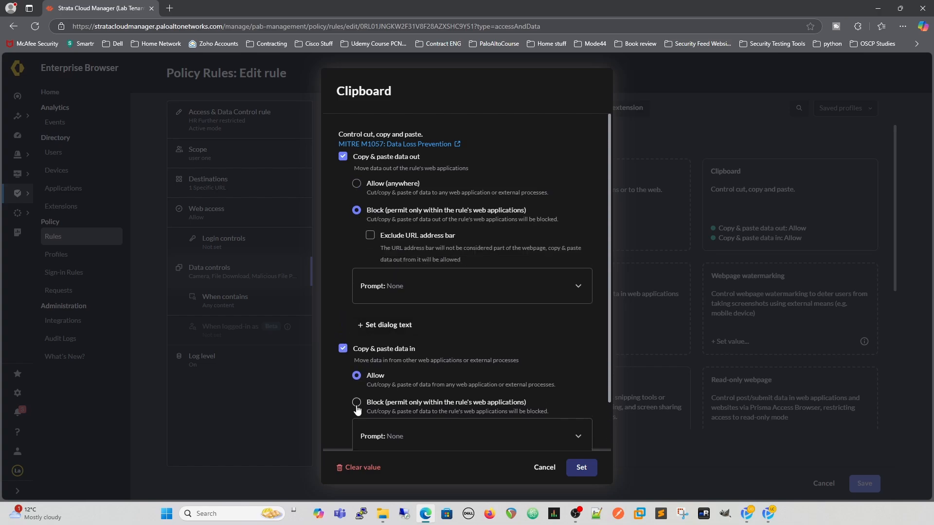
scroll(555, 325, down, 2)
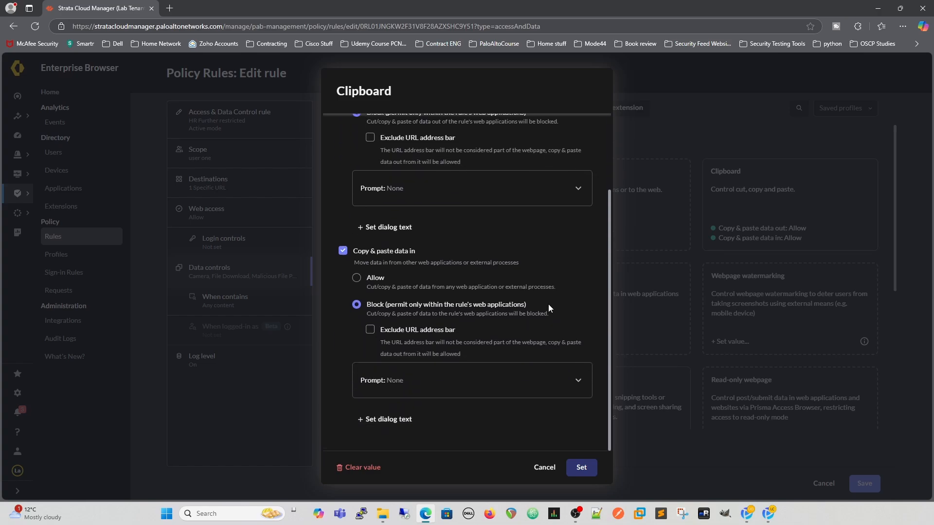
scroll(548, 306, up, 2)
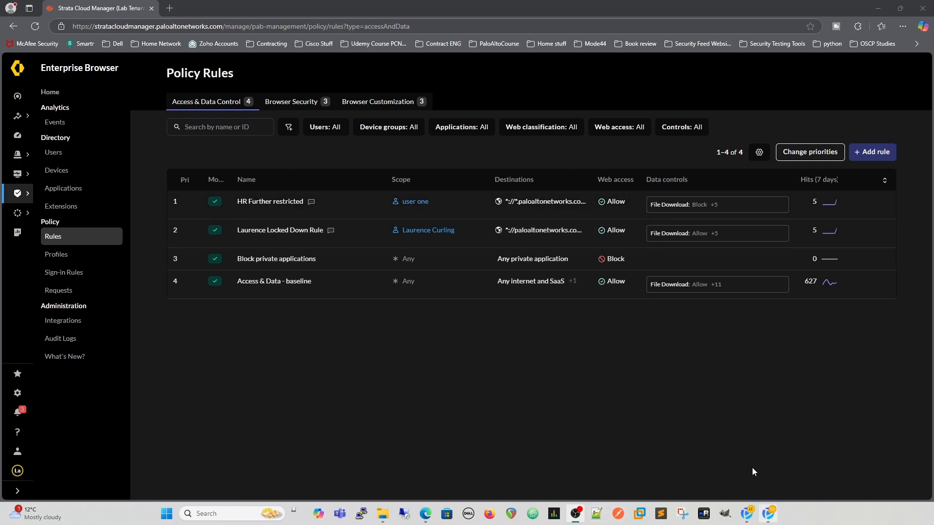
Switch to Prisma Access Browser and examine the policy's Webpage, File, Capture and Clipboard restrictions on the Palo Alto Networks DNS Security docs page.
click(768, 514)
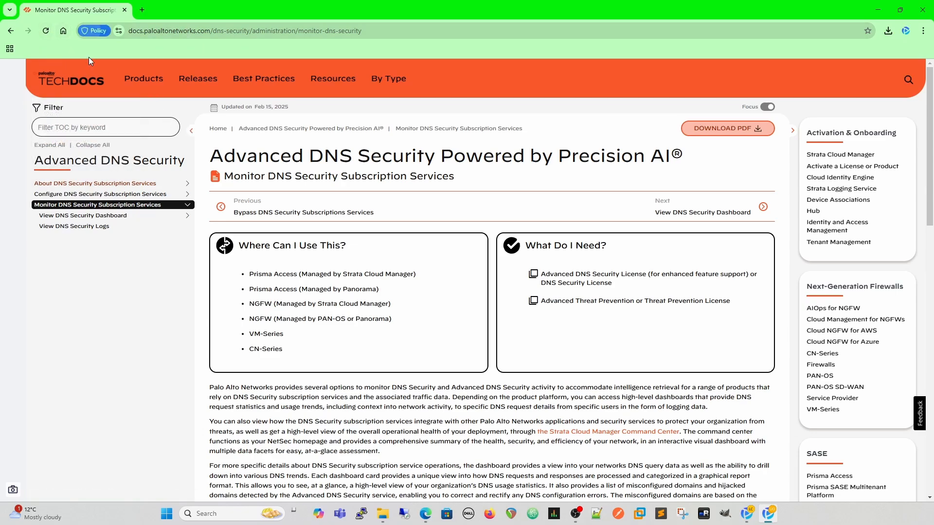
click(93, 31)
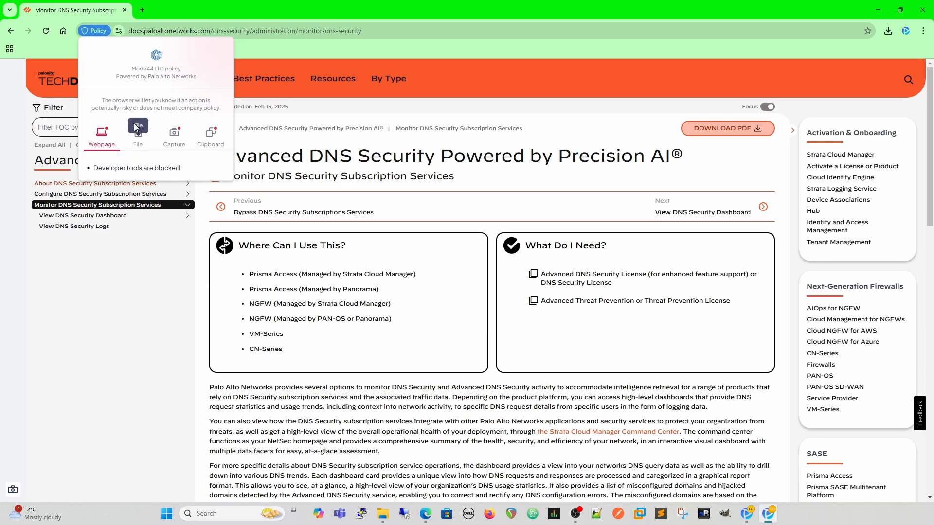
click(145, 135)
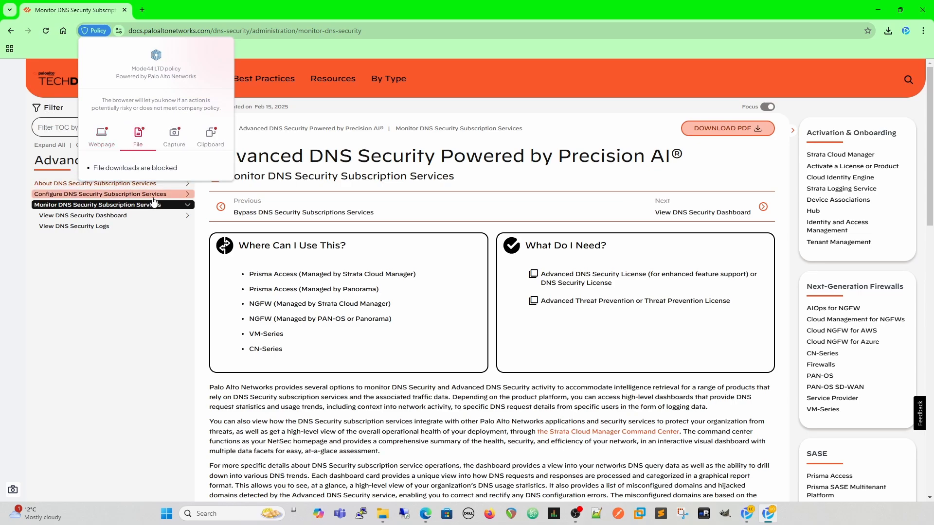
click(182, 138)
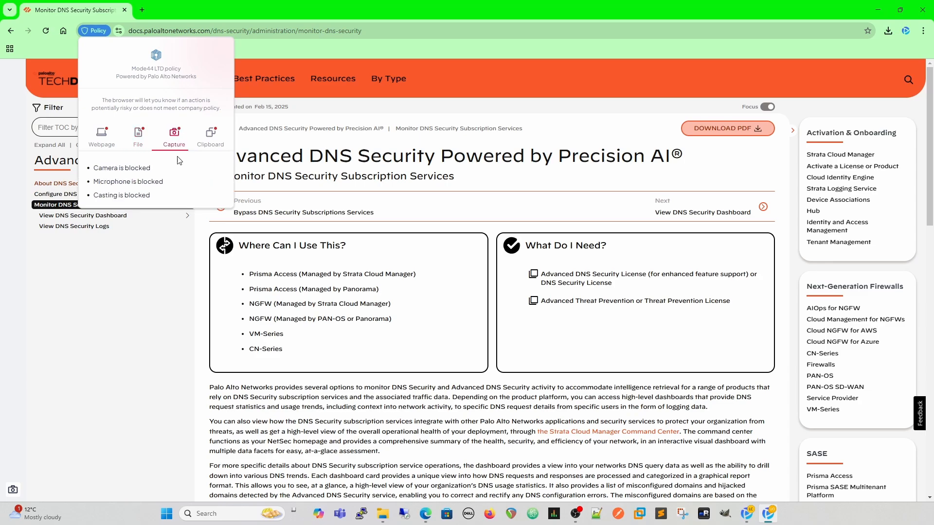
click(210, 137)
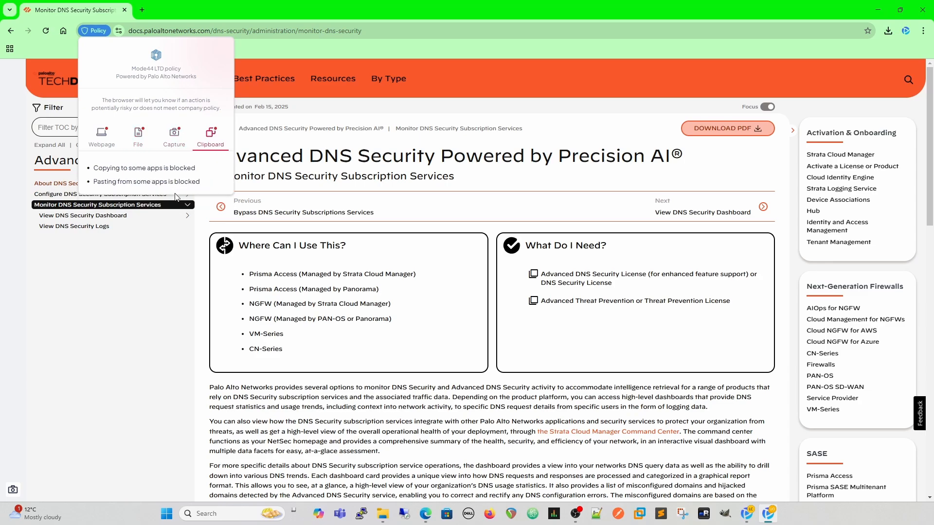
Copy the opening paragraph of the Monitor DNS Security Subscription Services page, beginning "Palo Alto Networks provides several options".
click(140, 258)
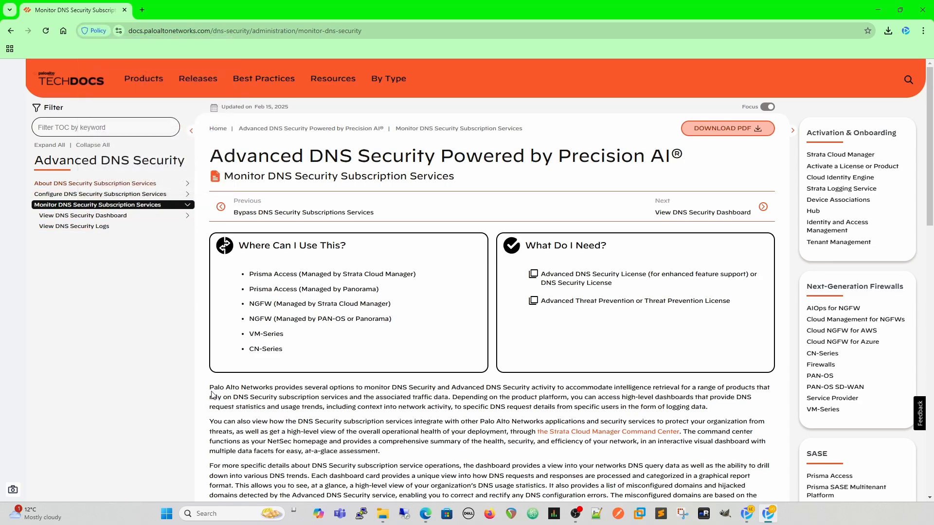
drag(212, 393, 757, 414)
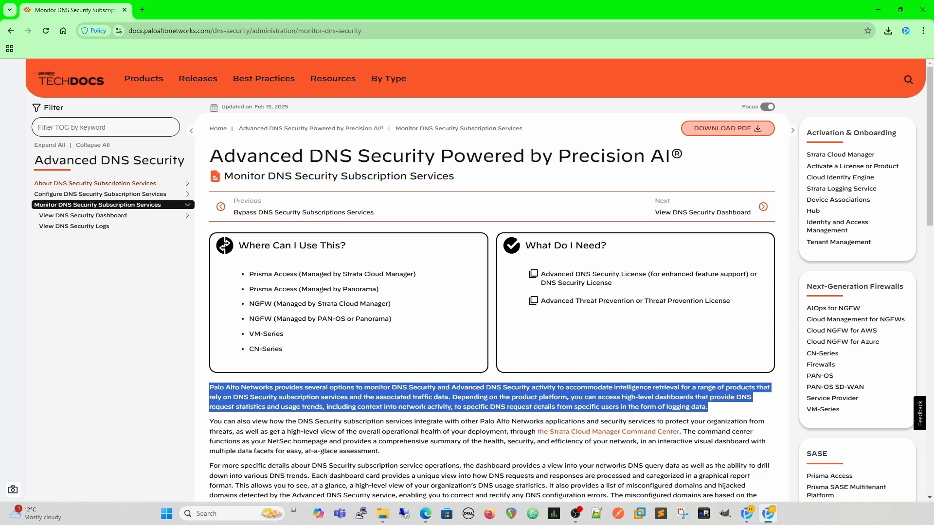
right_click(509, 412)
click(516, 303)
Switch to Sublime Text, paste the copied paragraph into an empty file to test the clipboard restriction, and close the editor.
click(660, 513)
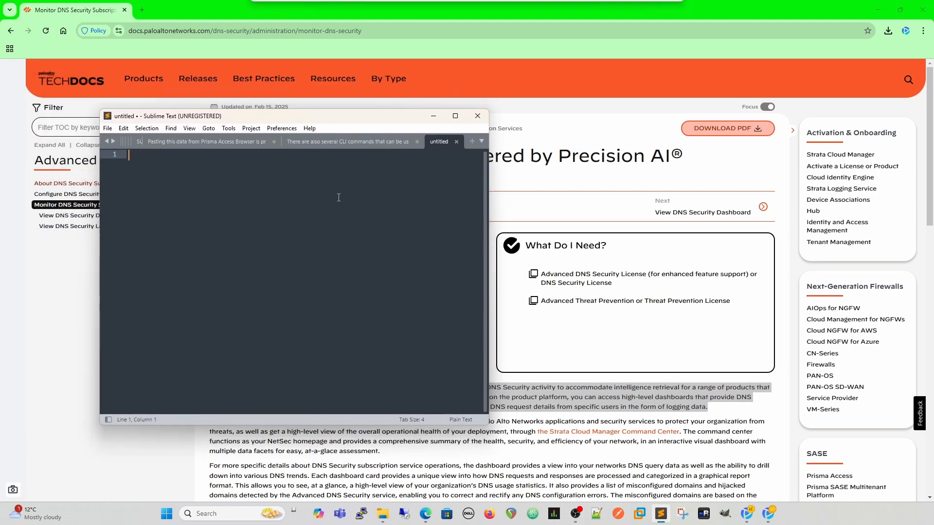
right_click(259, 194)
click(292, 238)
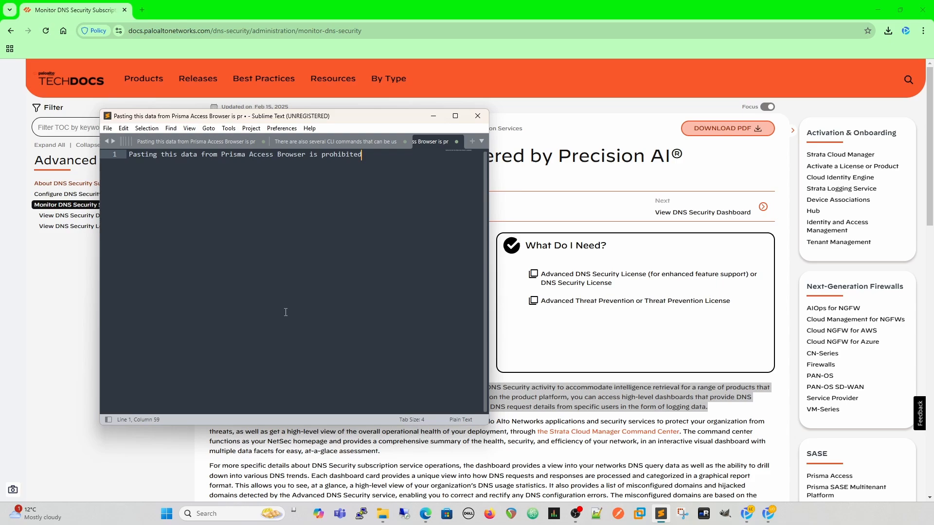
drag(141, 154, 349, 161)
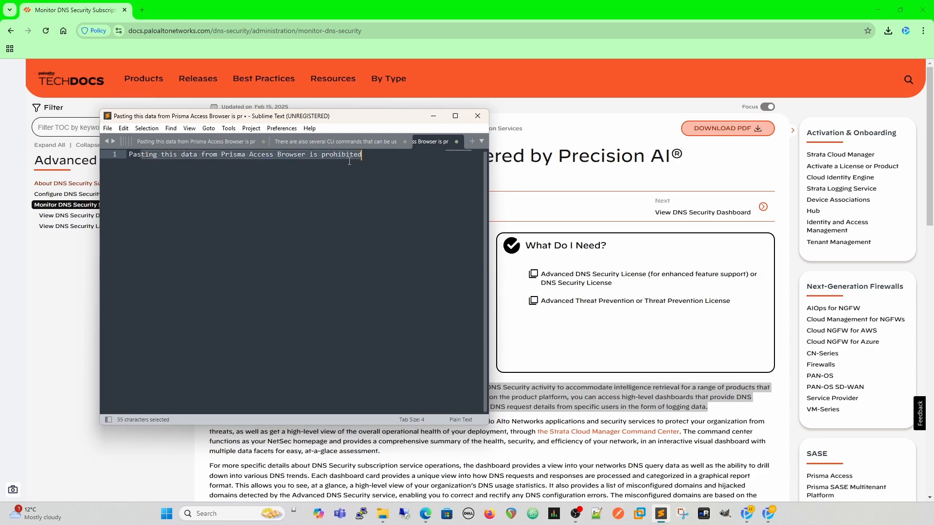
click(478, 117)
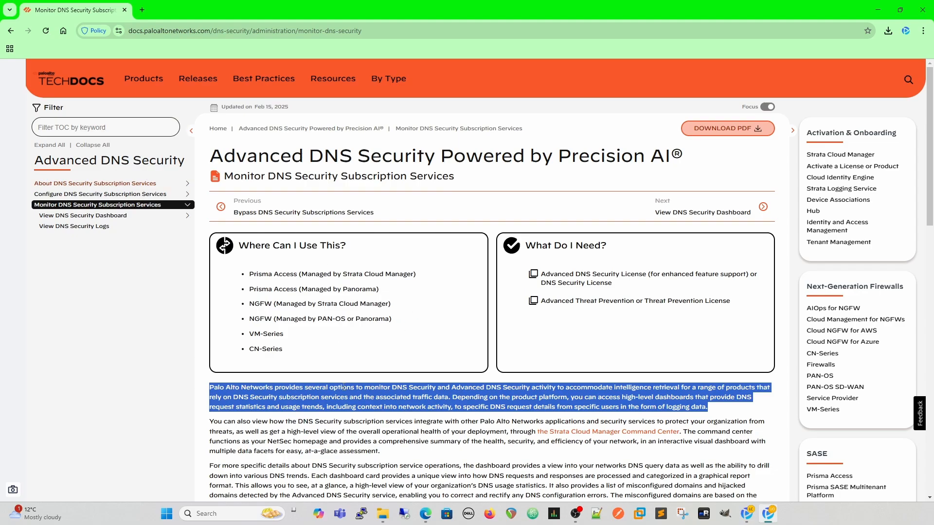
Open the Advanced DNS Security Administration PDF from the docs page, try to download it, and dismiss the policy notice.
click(736, 129)
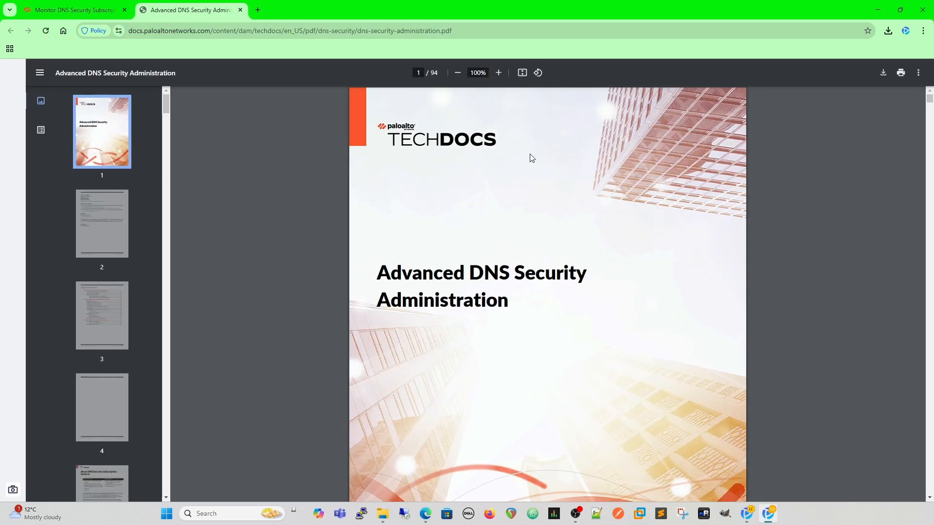
click(883, 72)
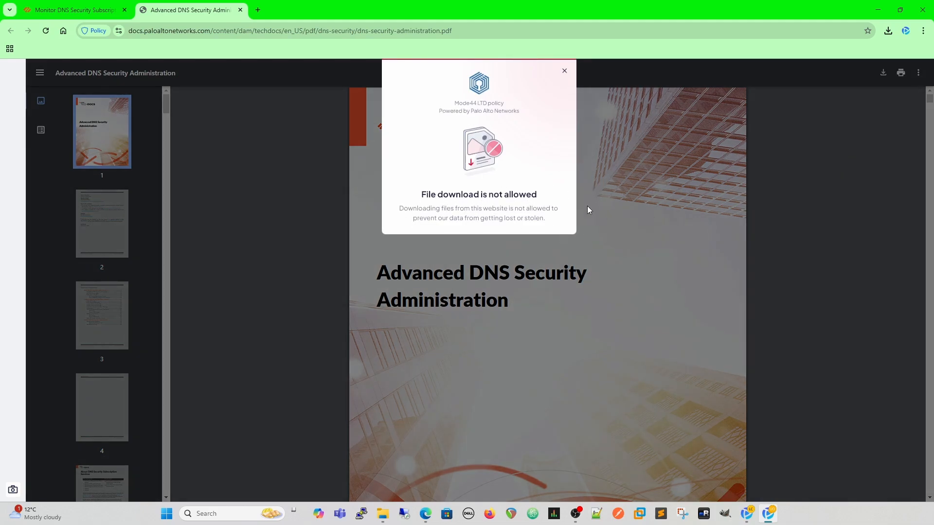
click(564, 71)
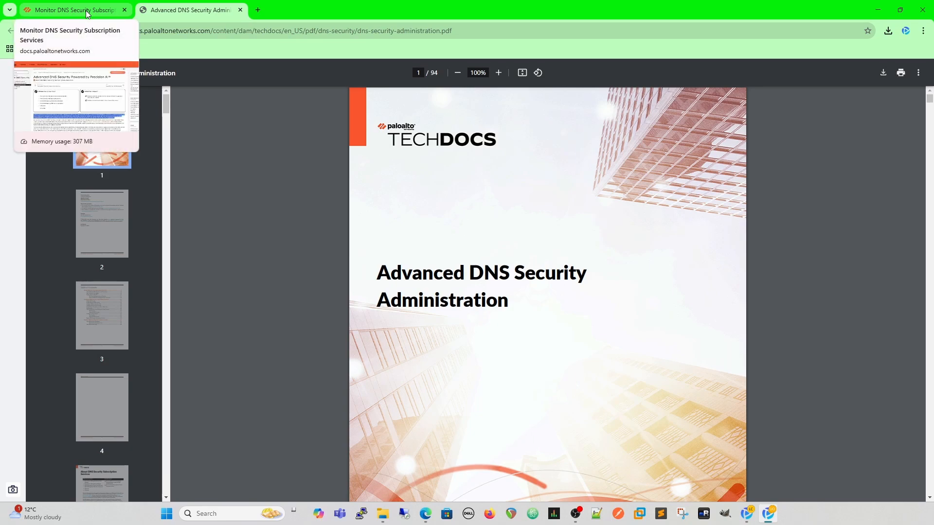
Switch to Strata Cloud Manager in Edge and examine the HR Further restricted rule's data controls, leaving the rule without changes.
click(426, 513)
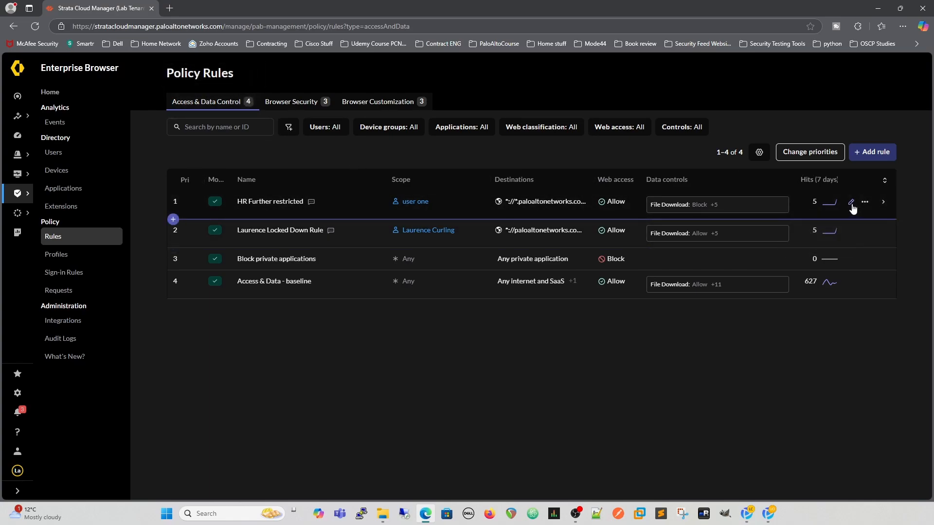
click(853, 205)
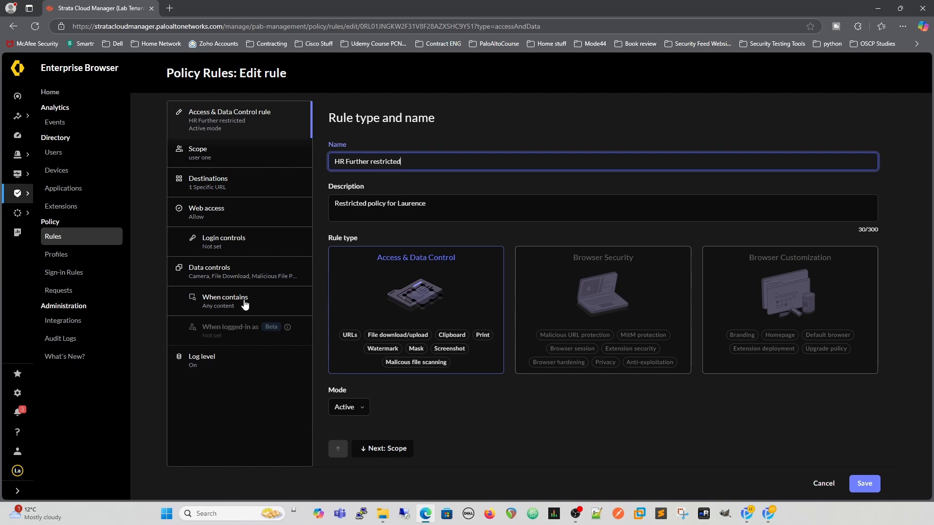
click(230, 276)
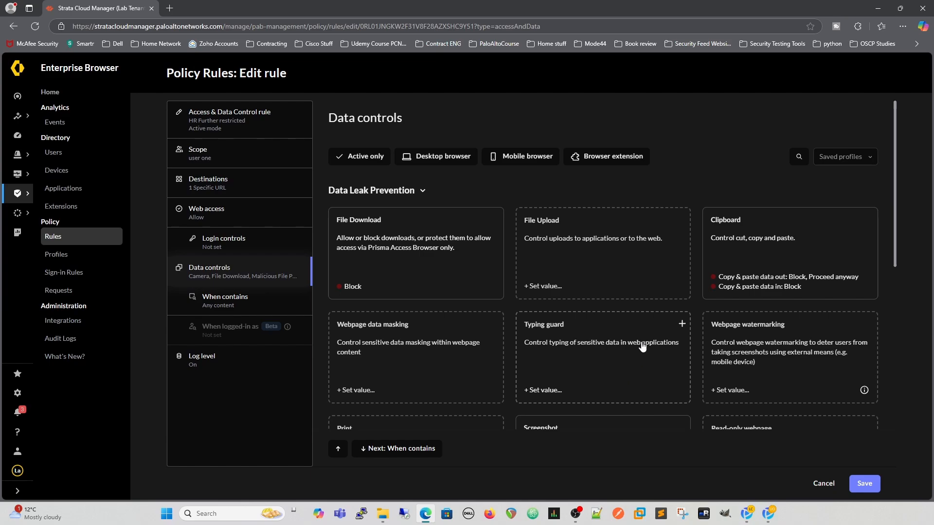
scroll(642, 346, down, 2)
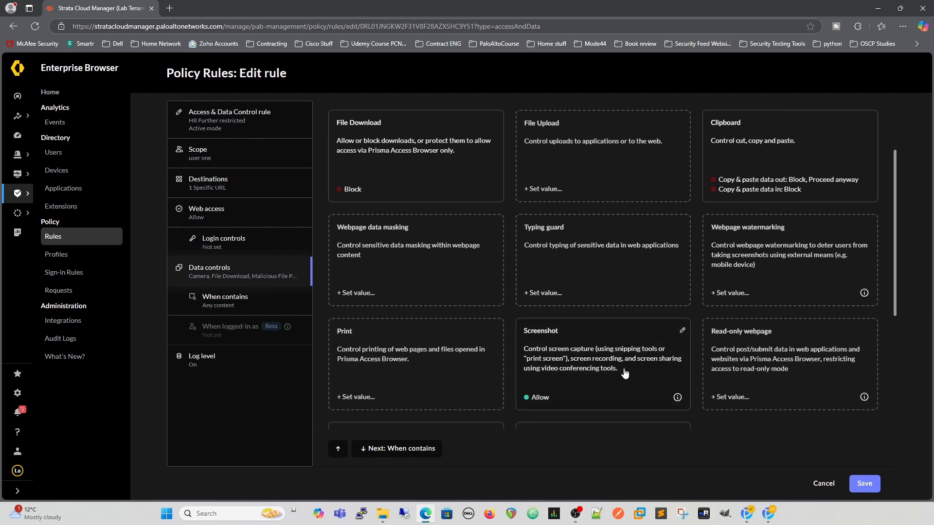
scroll(586, 363, down, 2)
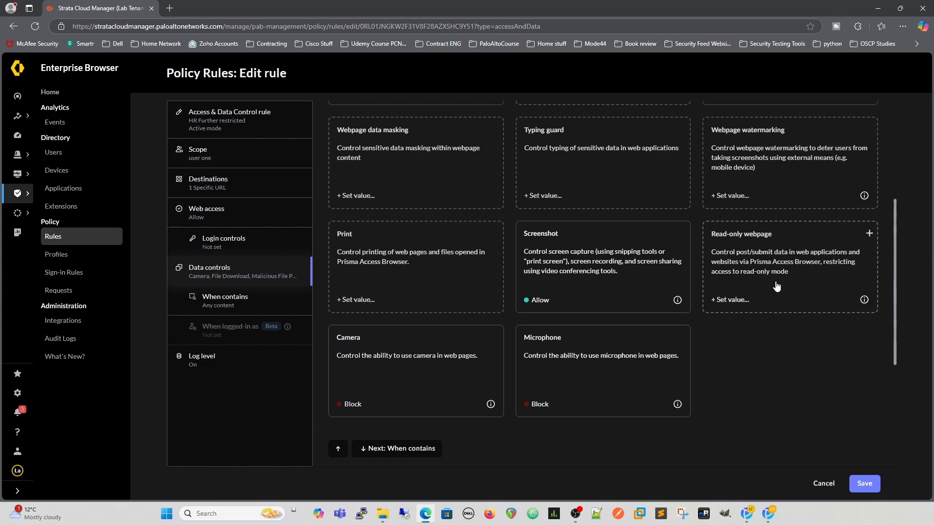
scroll(701, 288, down, 3)
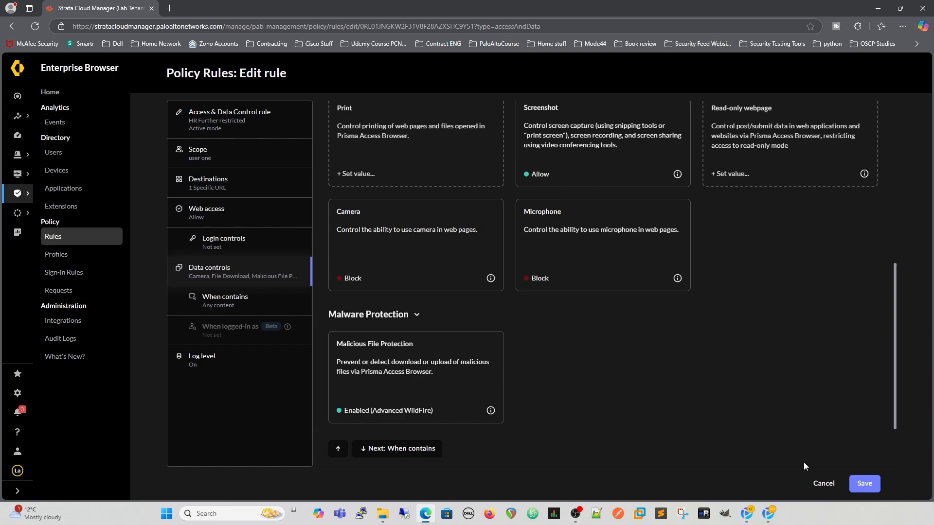
scroll(333, 240, up, 8)
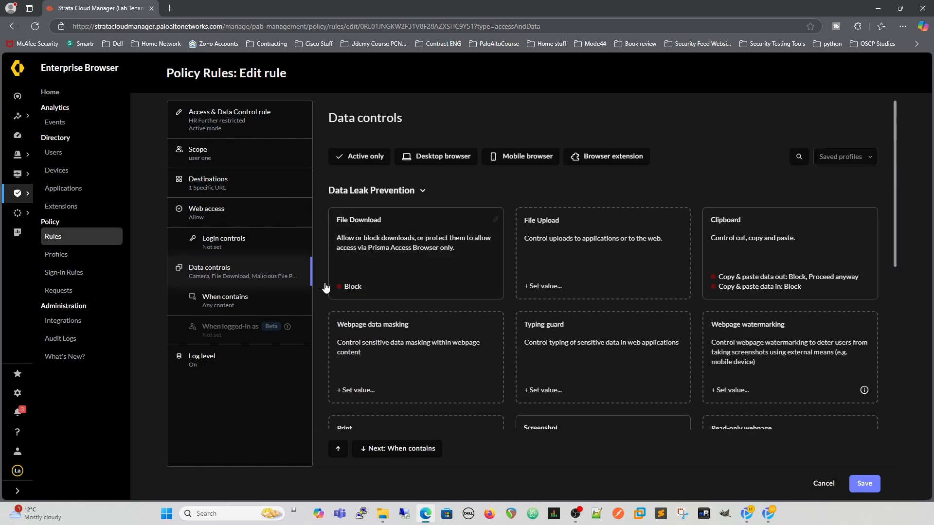
click(823, 484)
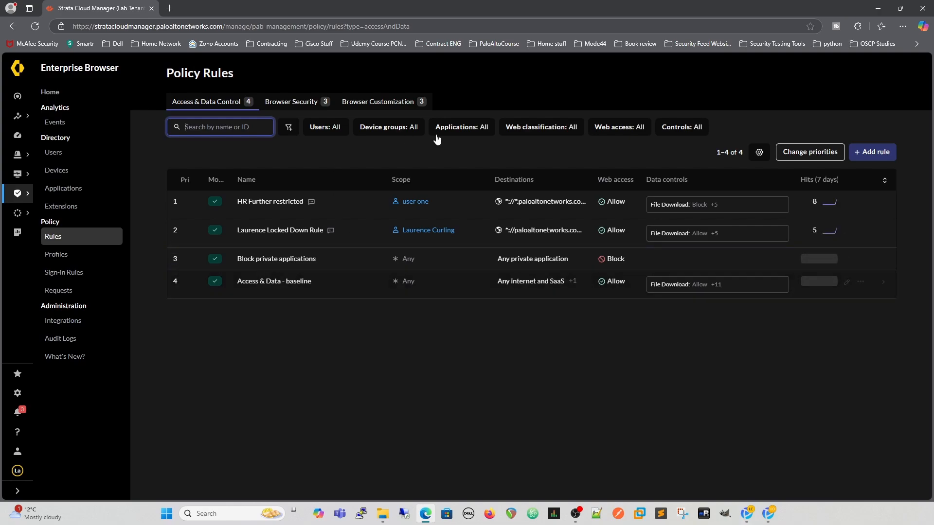
Examine the data controls of the Access & Data - baseline rule in the policy rules list.
click(871, 153)
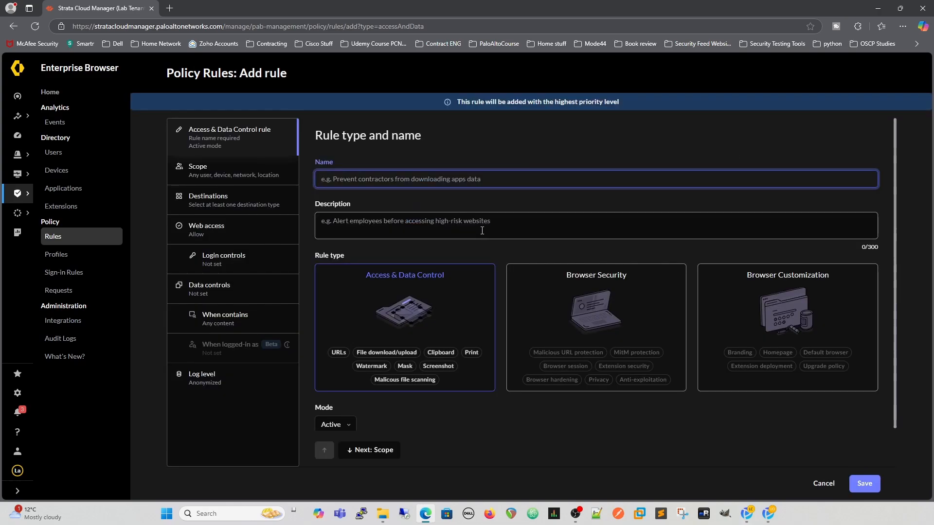
click(823, 484)
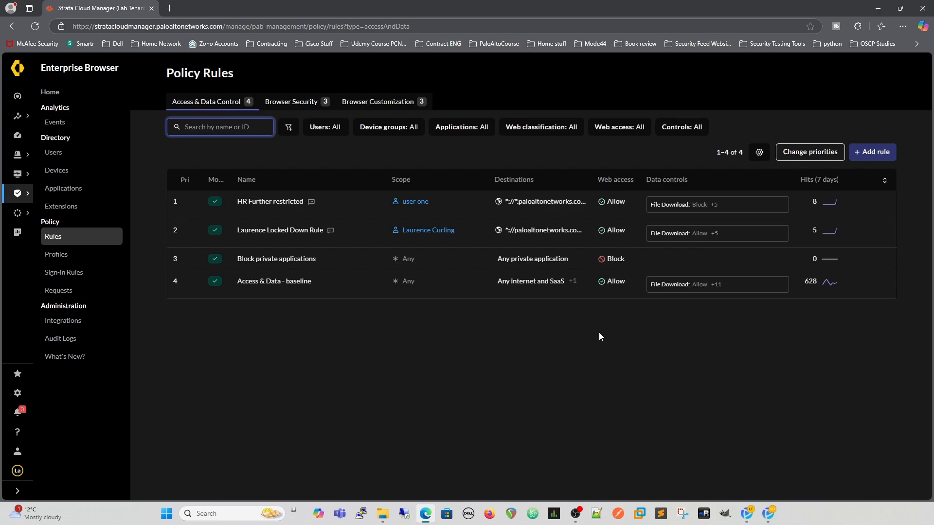
click(672, 282)
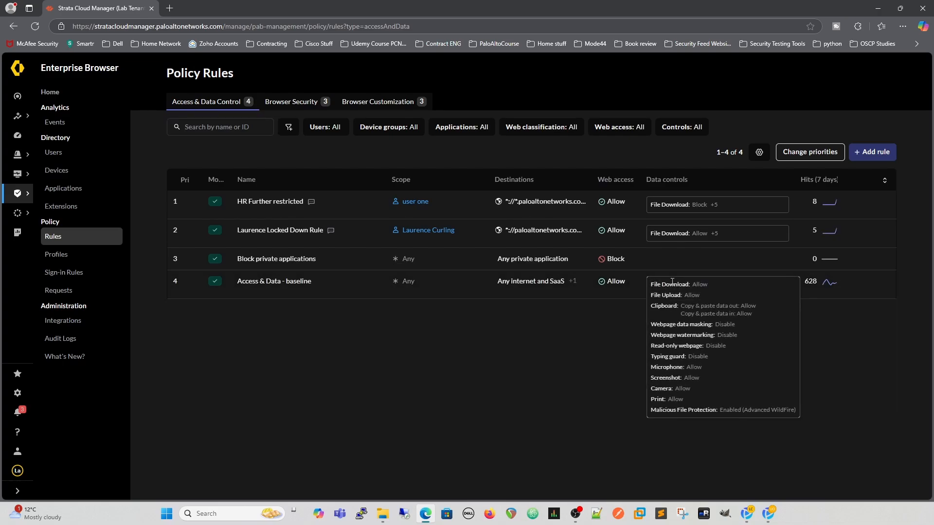
Add an Access & Data Control rule named "BASE Policy", keep its scope at any user and device group, and proceed to its destinations.
click(866, 153)
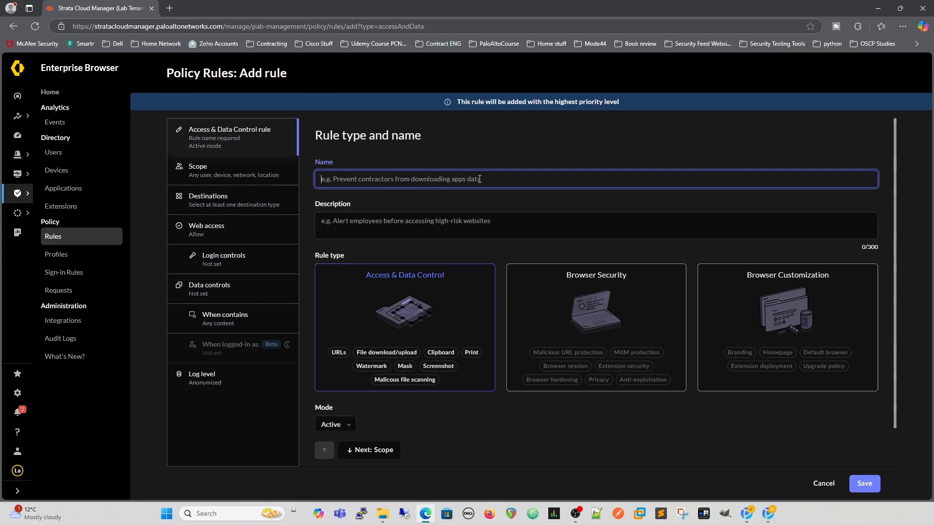
text(BAS)
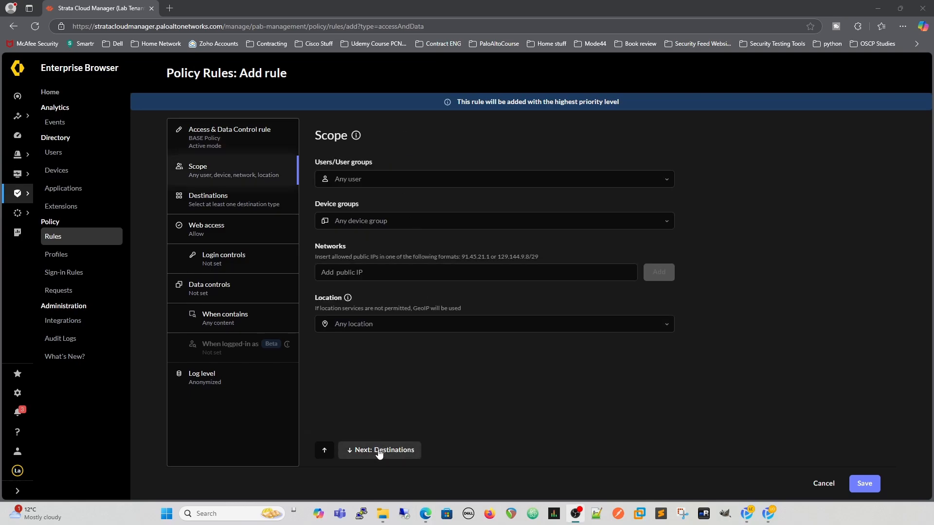
click(385, 447)
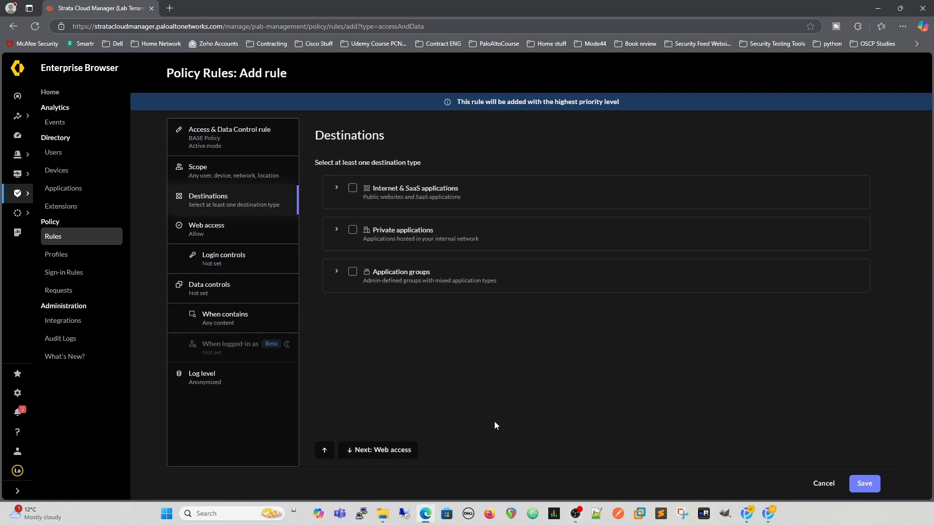
Set the BASE Policy rule's destinations to custom Internet & SaaS applications and show the available website classifications.
click(335, 189)
click(353, 188)
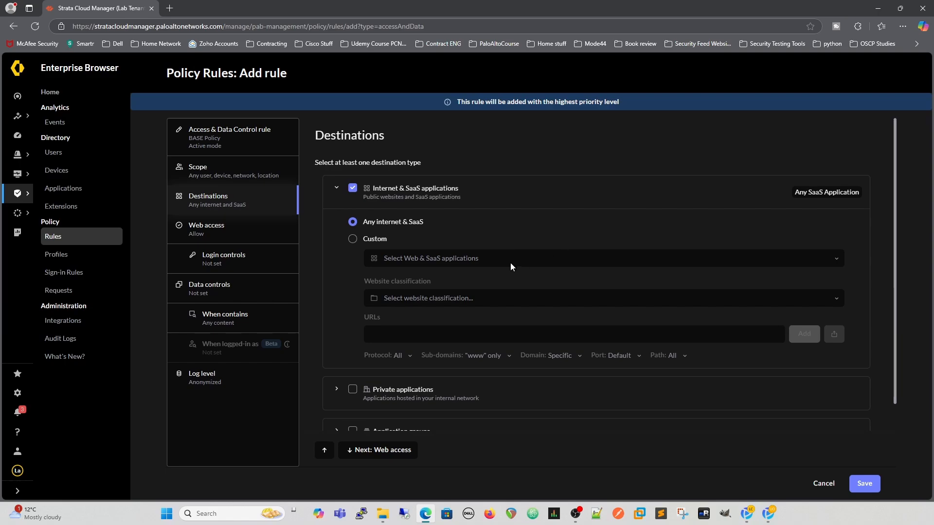
click(356, 240)
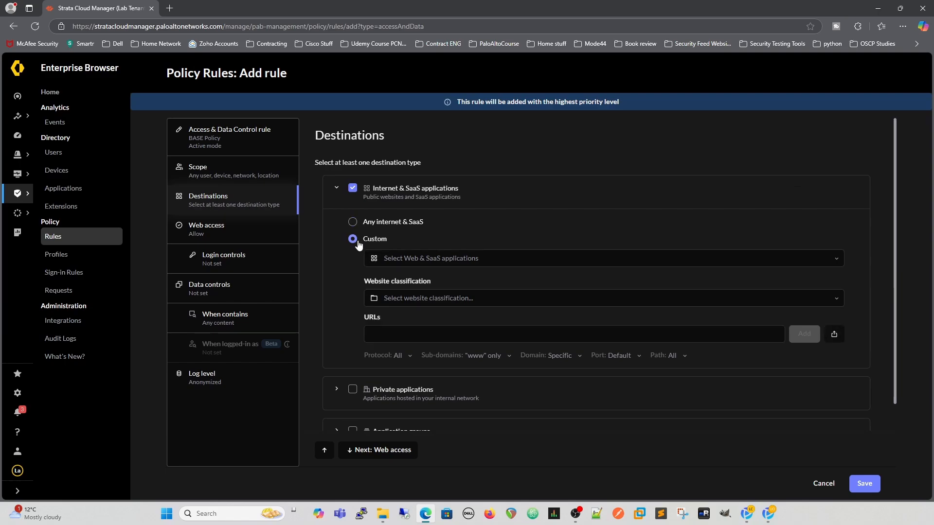
click(838, 302)
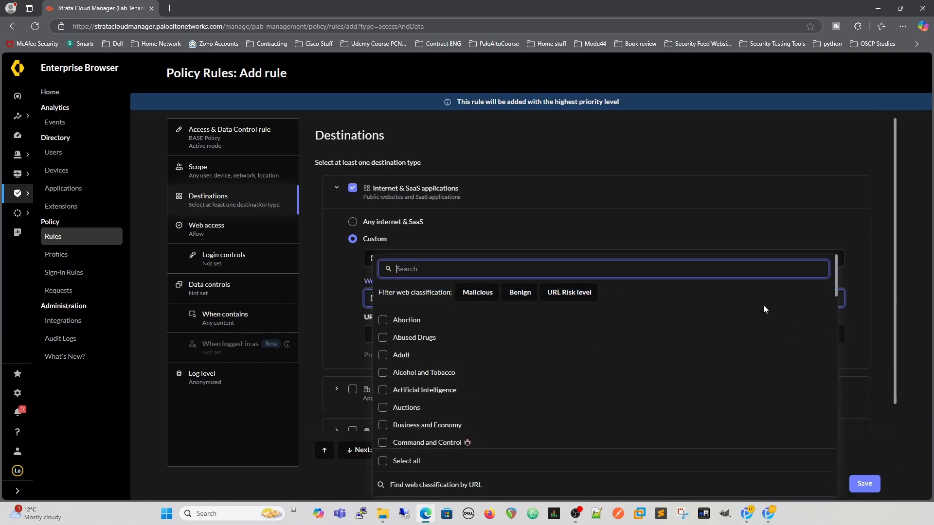
Select the Abused Drugs and Adult website classifications and look through the list for more categories.
click(383, 356)
click(384, 341)
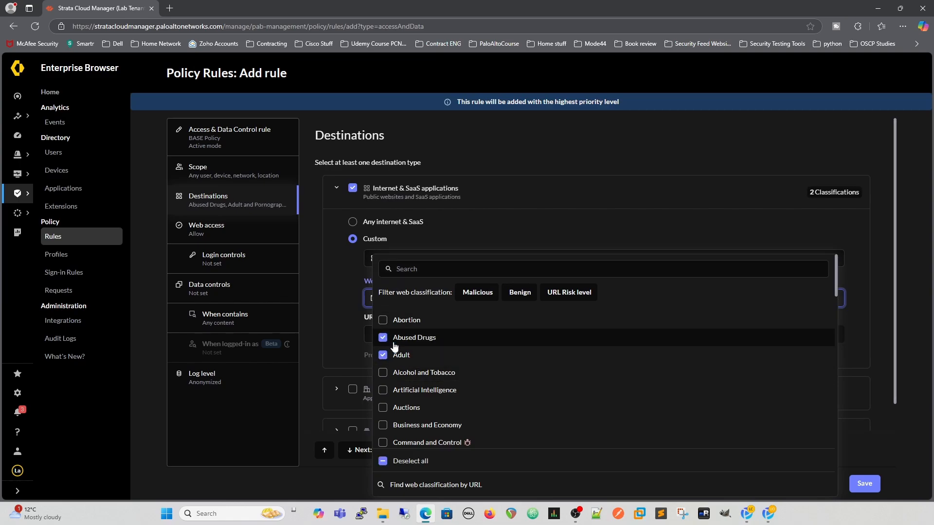
scroll(527, 382, down, 1)
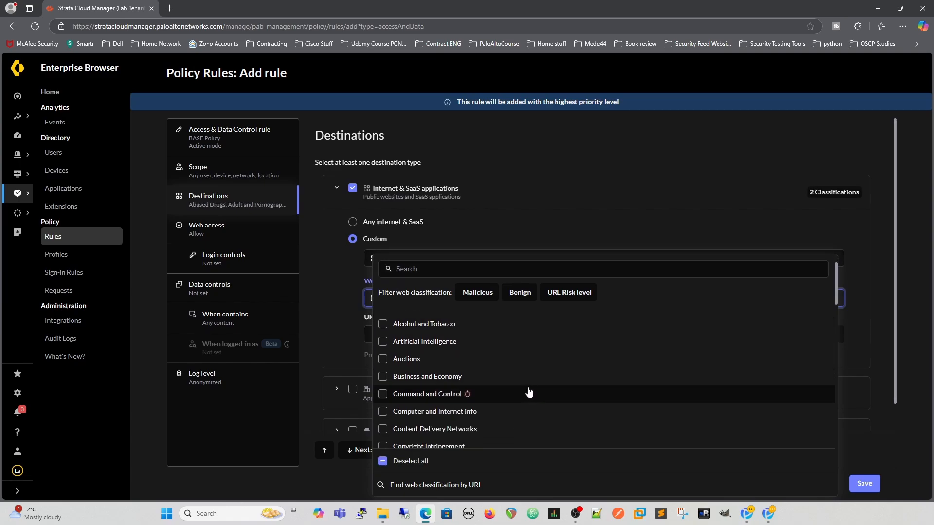
scroll(525, 384, down, 2)
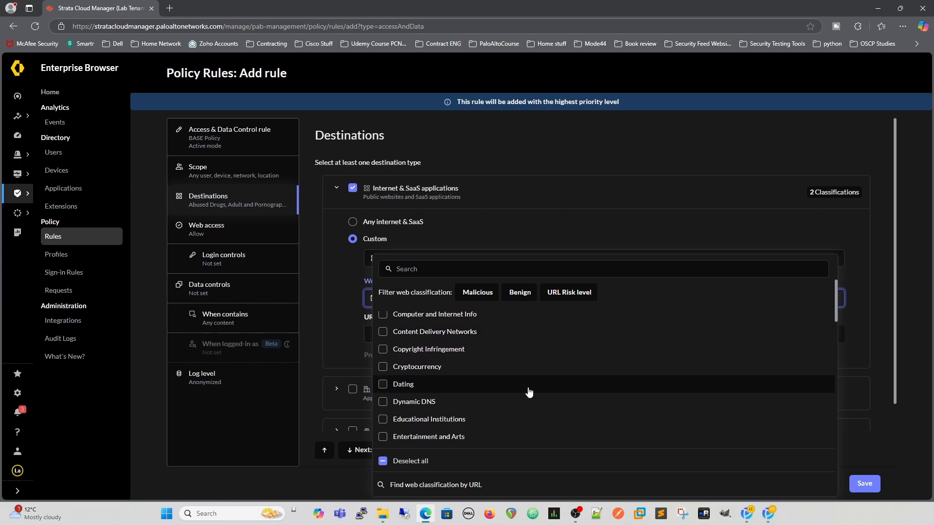
scroll(525, 389, down, 2)
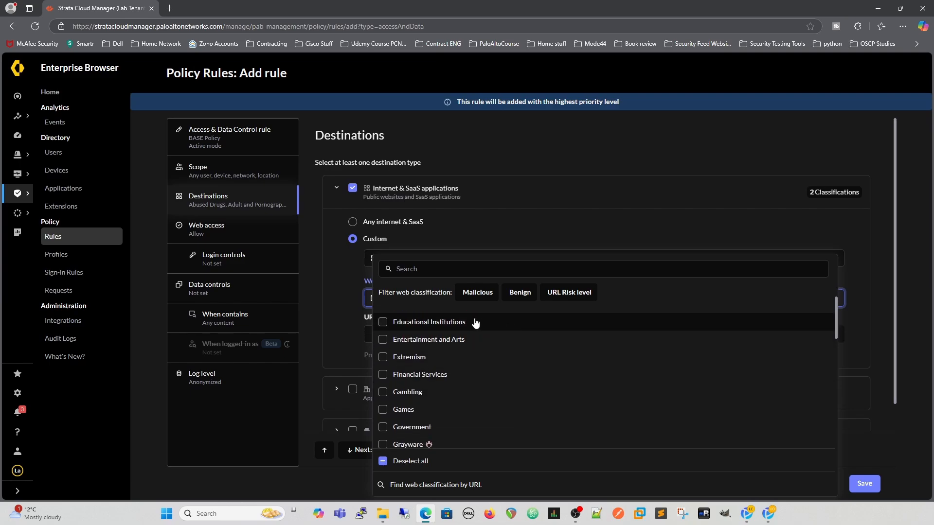
Filter the website classifications to Malicious and select Command and Control, Grayware, Malware, Phishing, Ransomware and Scanning Activity.
click(475, 298)
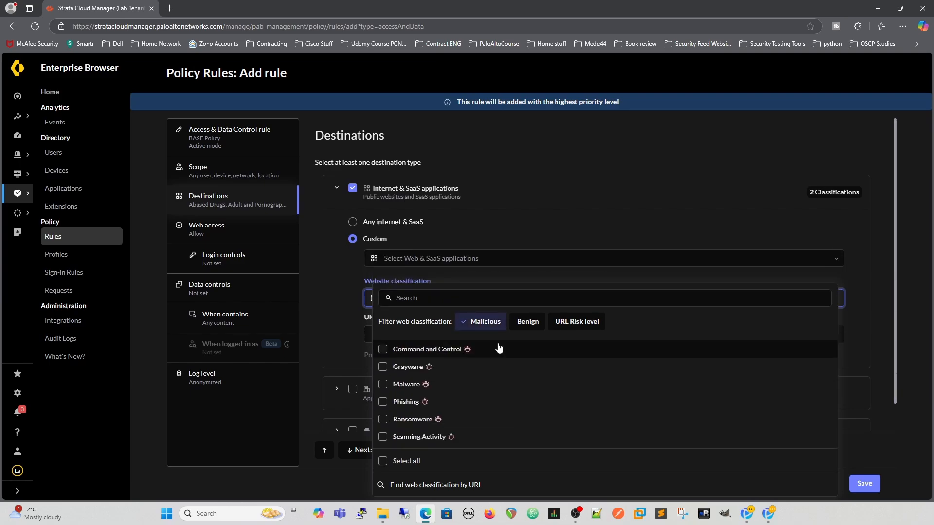
click(383, 349)
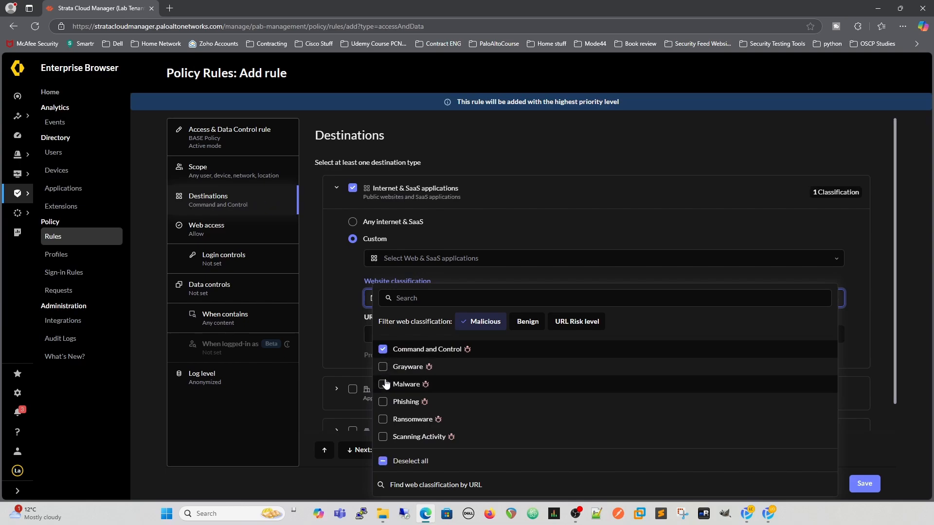
click(382, 367)
click(383, 384)
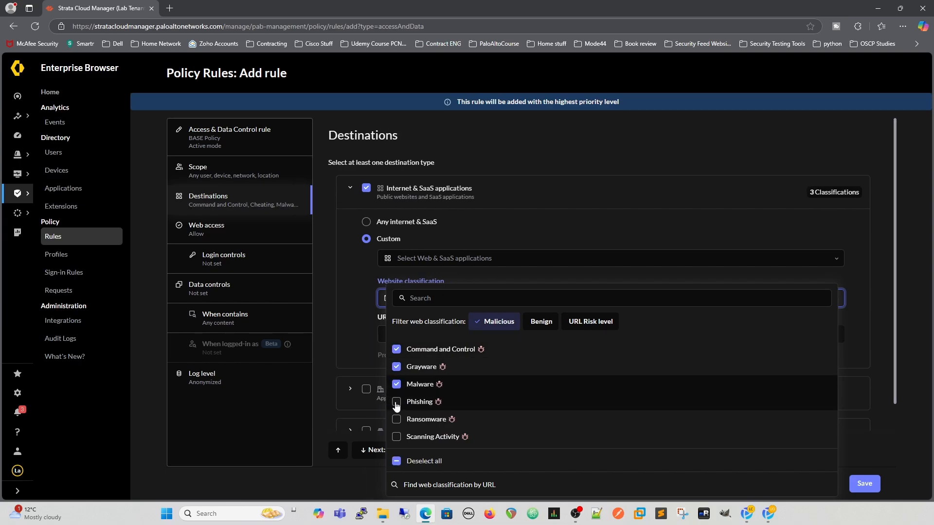
click(397, 402)
click(396, 419)
click(396, 436)
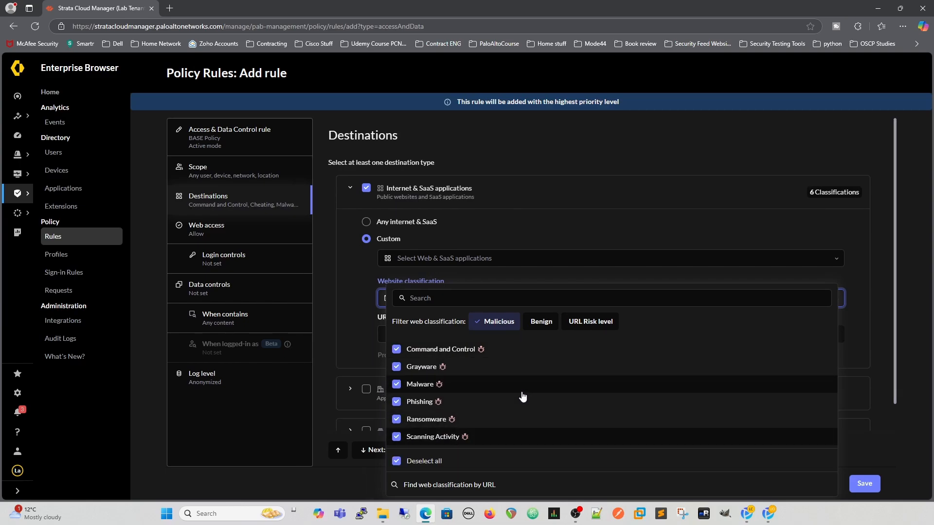
Clear the Malicious filter and add the Adult and Gambling website classifications to the BASE Policy rule's destinations.
click(491, 322)
scroll(404, 389, down, 3)
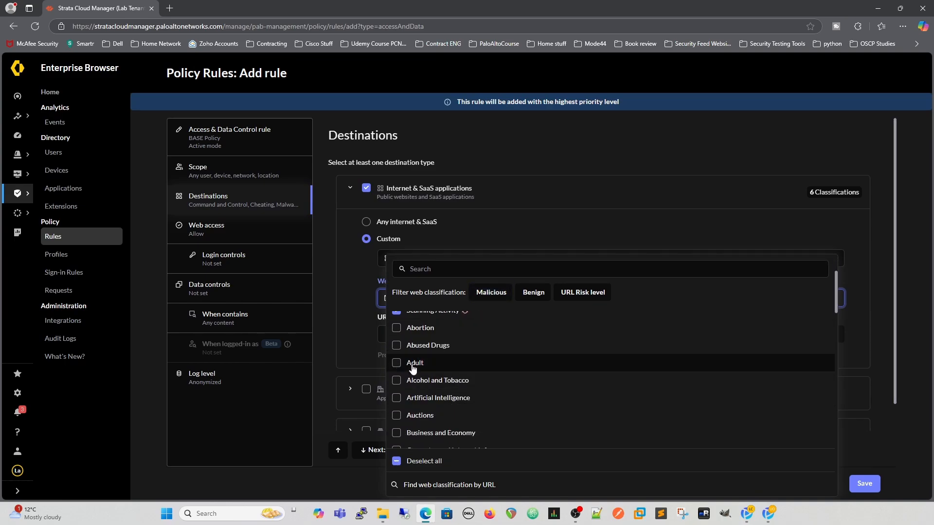
click(412, 365)
scroll(535, 382, down, 4)
scroll(528, 385, down, 6)
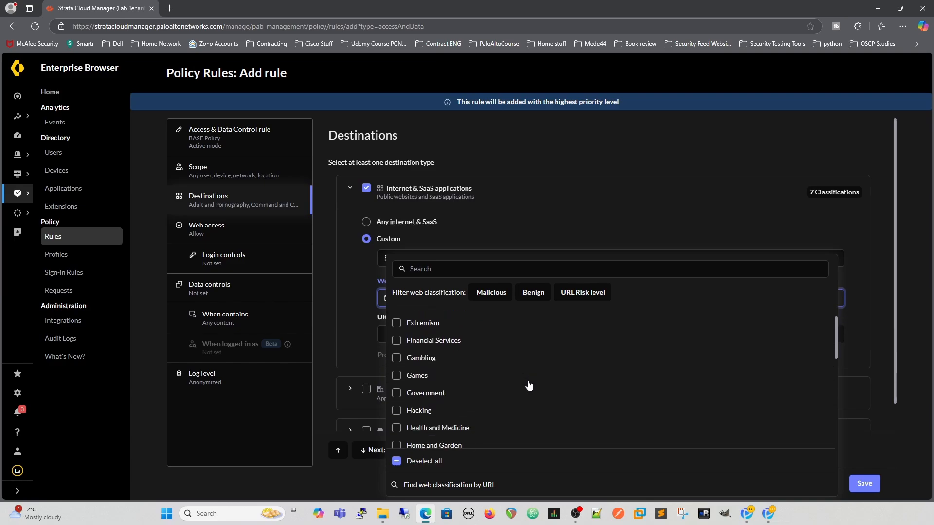
scroll(486, 384, up, 3)
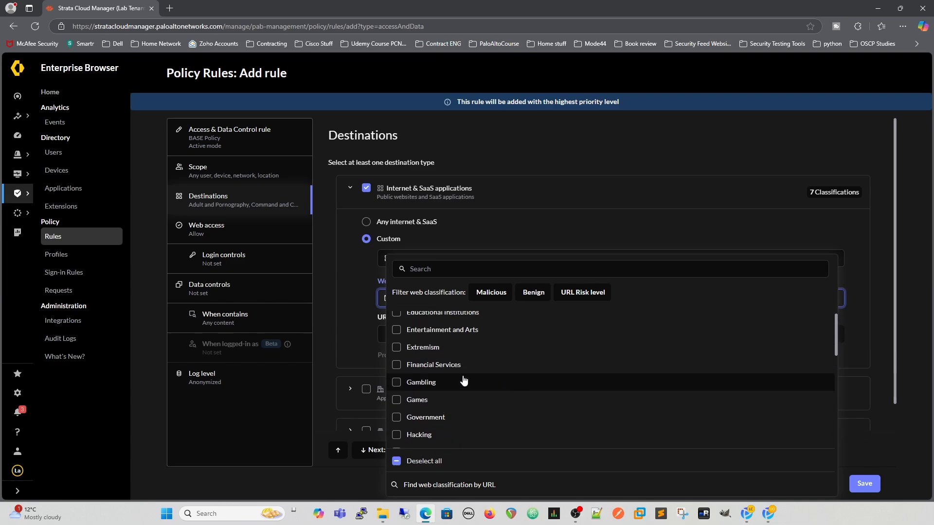
click(396, 382)
Add the Risk level: High and Risk level: Medium website classifications and close the classification list.
scroll(525, 417, down, 6)
scroll(523, 416, down, 3)
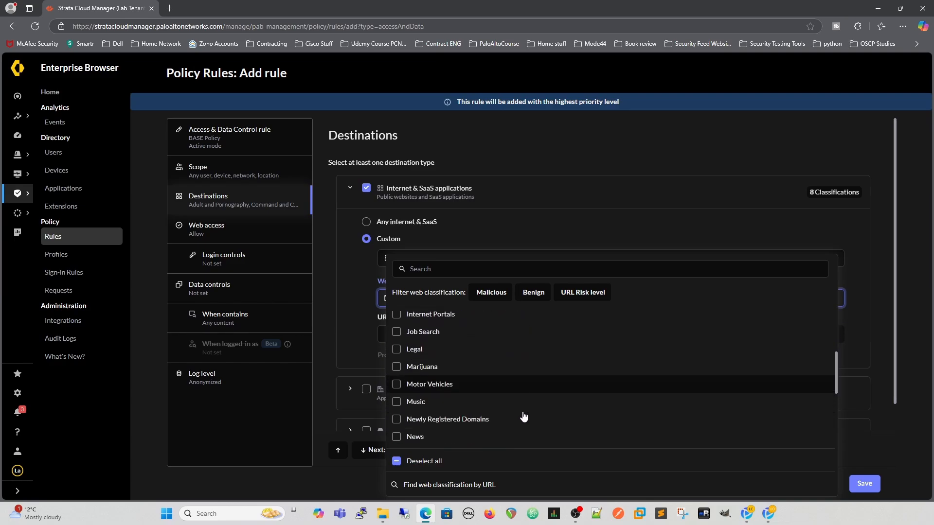
scroll(523, 416, down, 5)
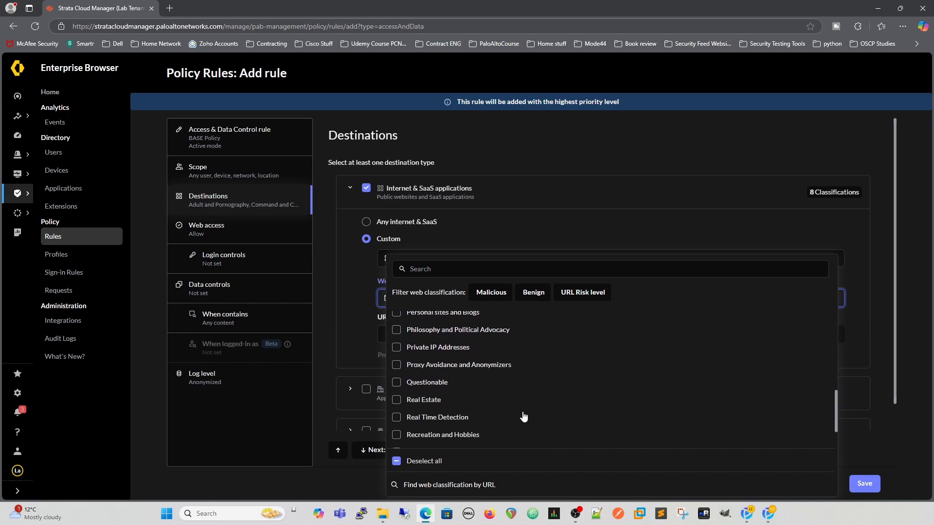
scroll(518, 396, down, 1)
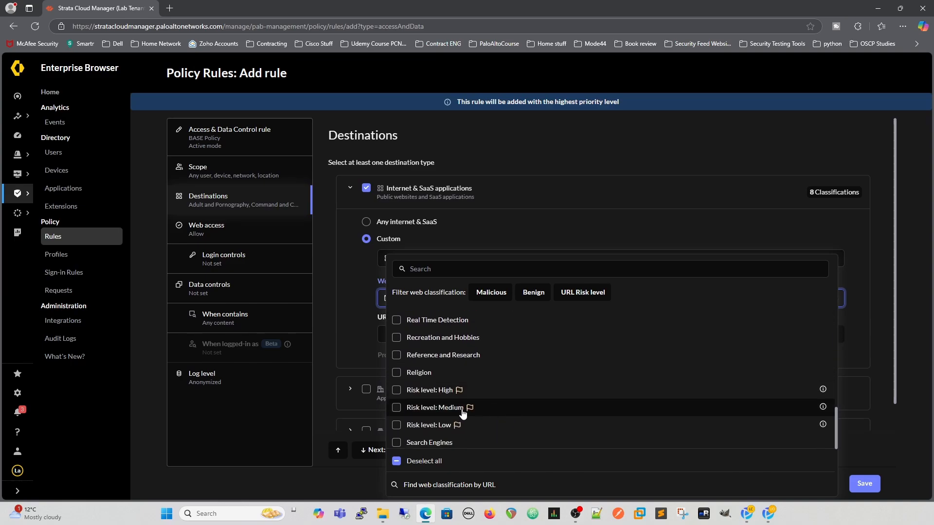
click(397, 390)
click(402, 407)
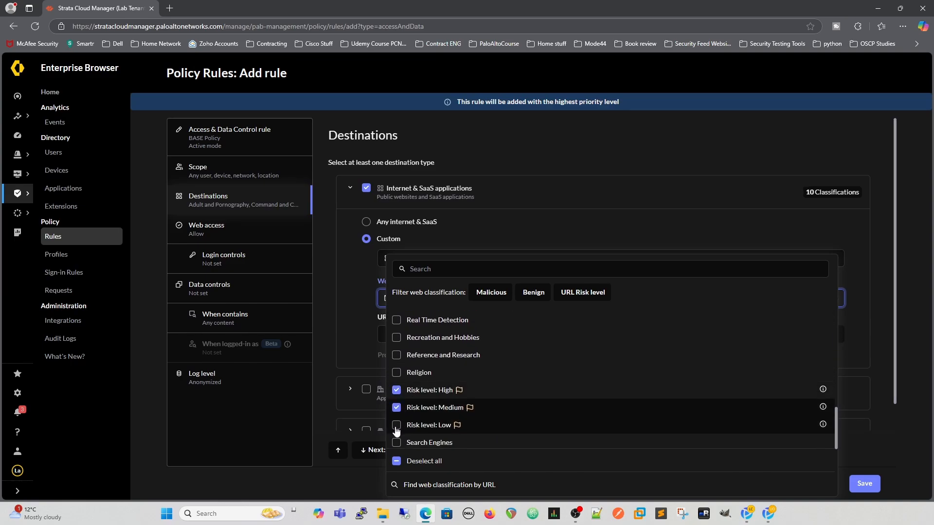
scroll(593, 425, down, 2)
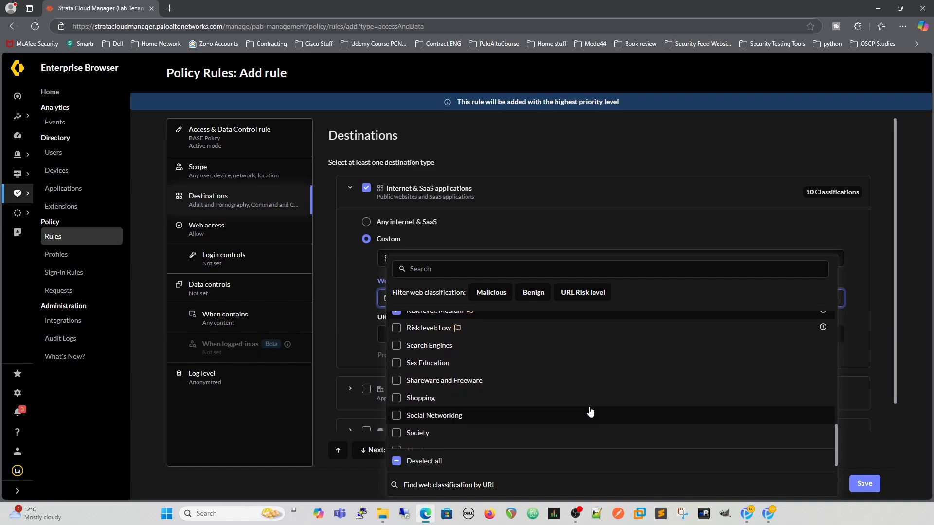
scroll(666, 377, up, 15)
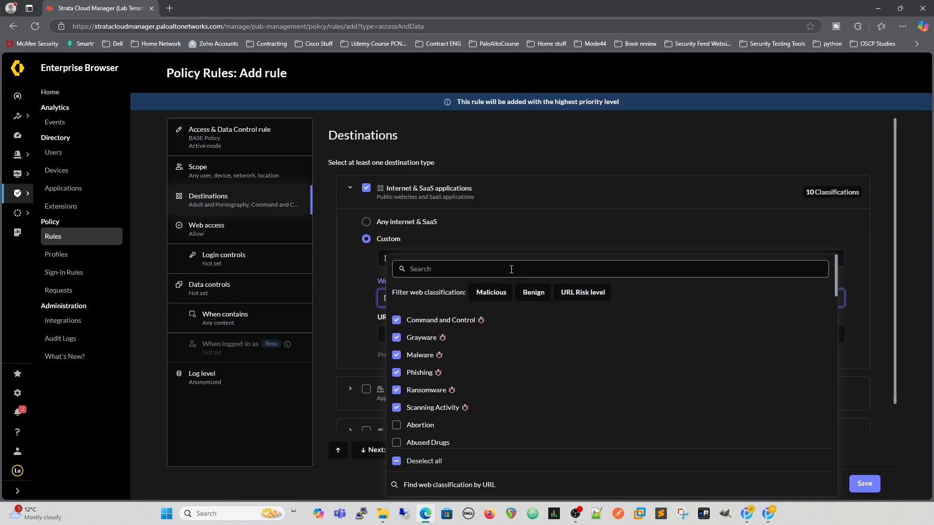
click(556, 246)
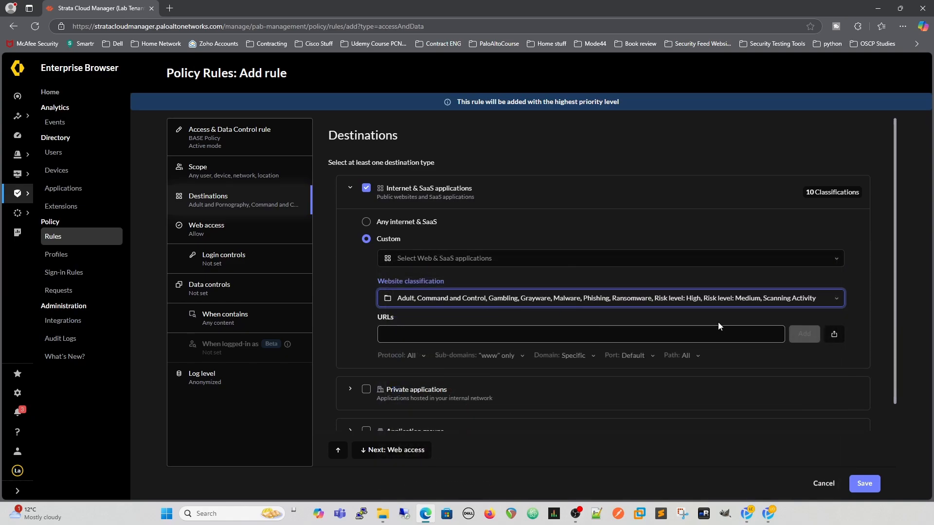
Set the BASE Policy rule's web access to Block.
scroll(527, 428, down, 2)
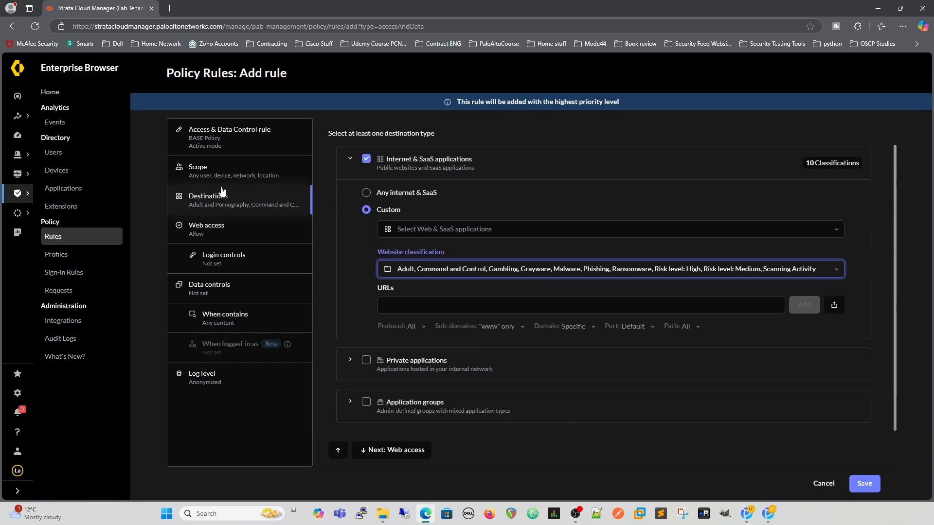
scroll(425, 245, up, 2)
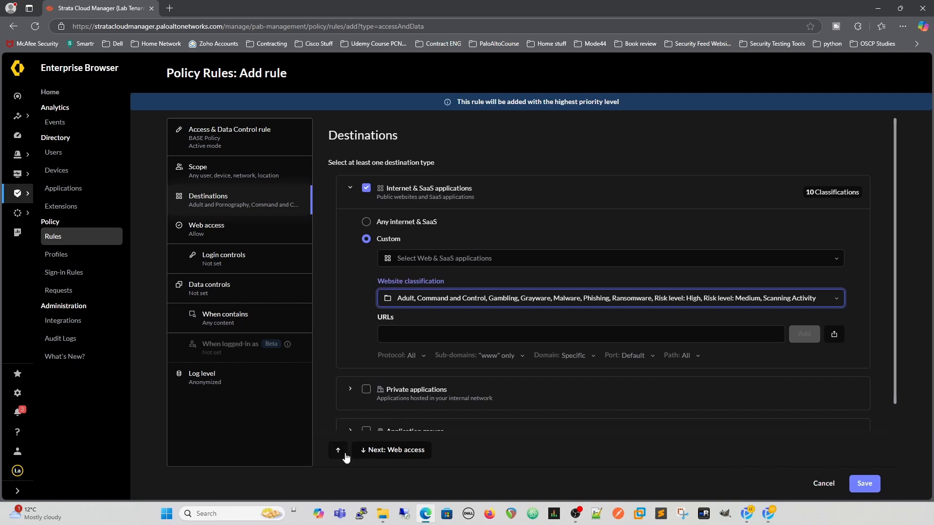
click(209, 229)
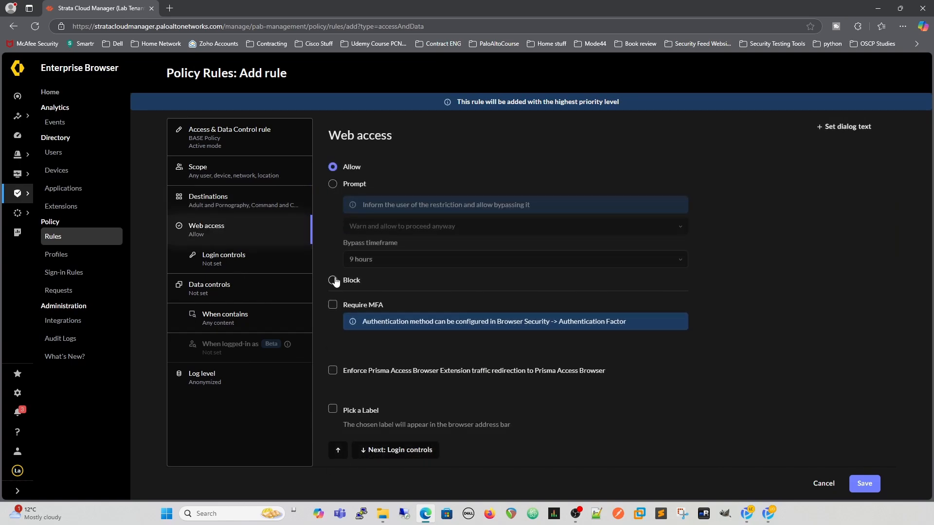
click(333, 281)
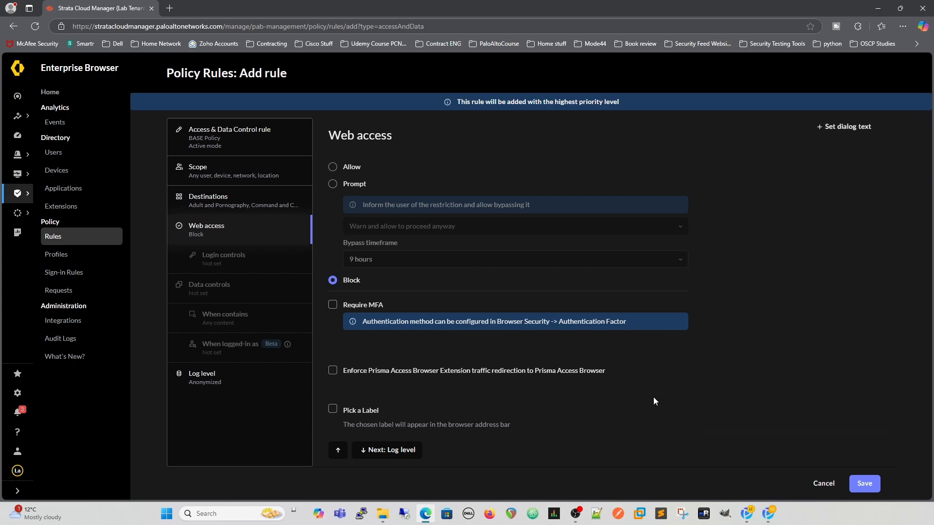
Set the rule's log level to On with Query Parameters included, and save the rule anyway with its scope covering all users.
click(245, 383)
click(332, 238)
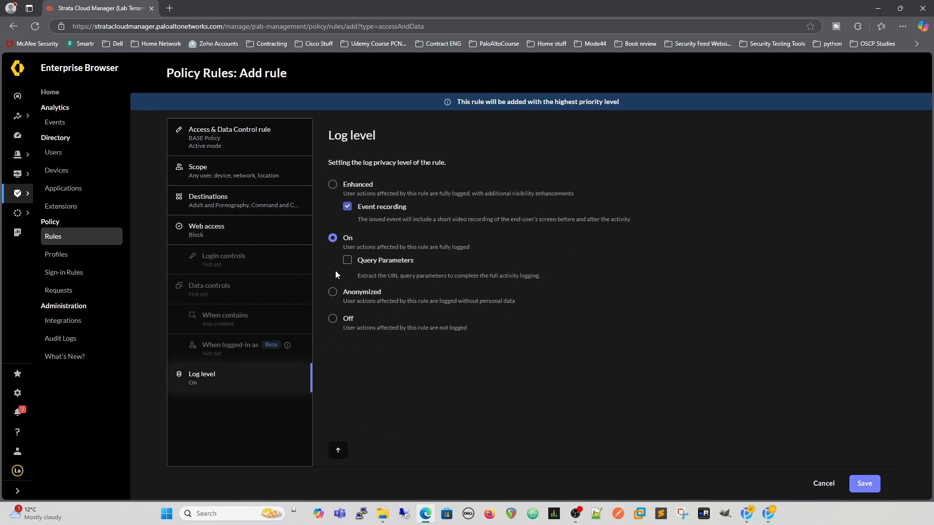
click(347, 261)
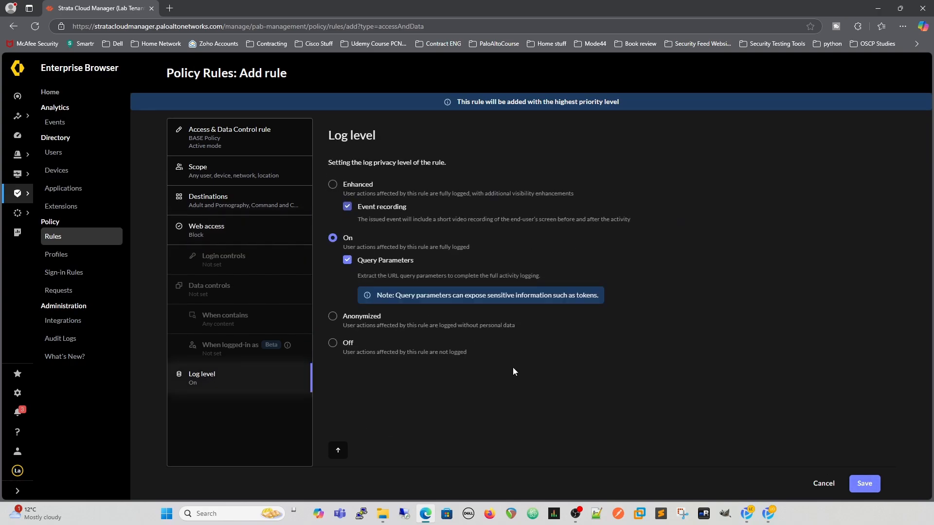
click(864, 483)
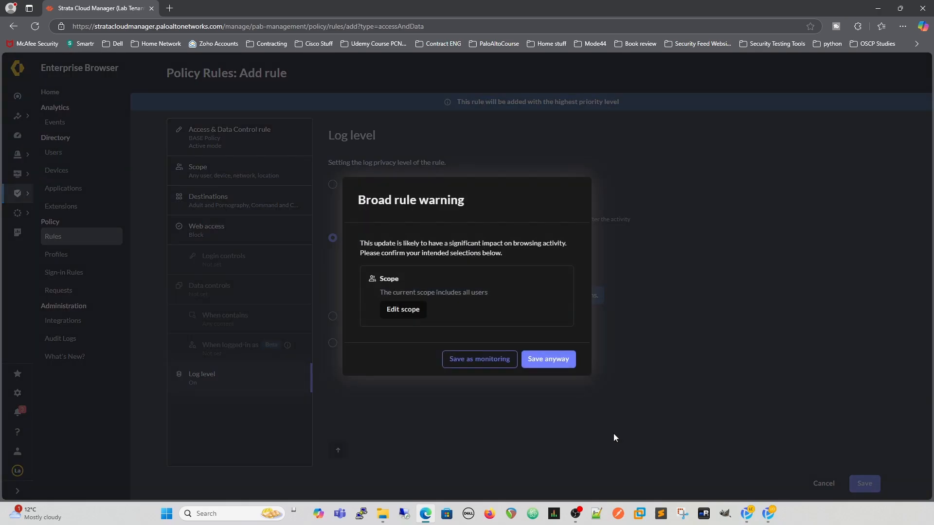
click(542, 366)
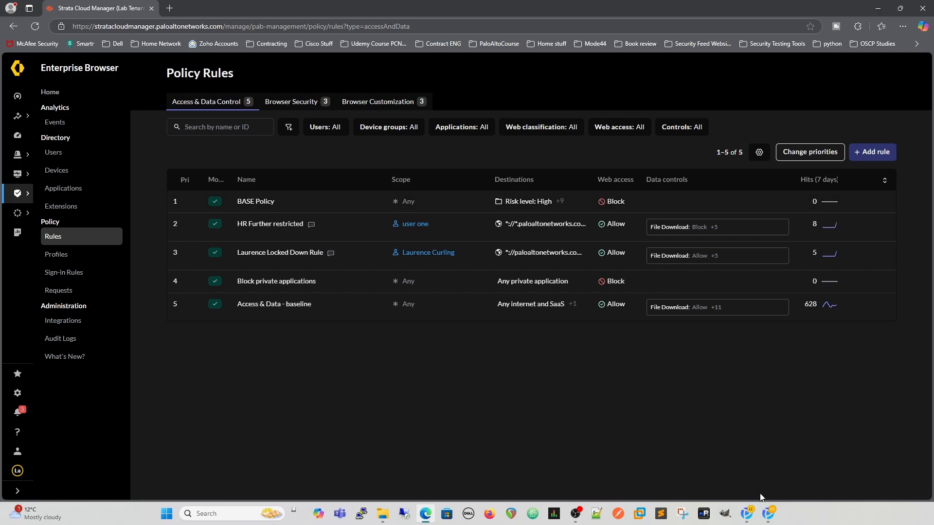
Switch to the first user's Prisma Access Browser window and load gambling.com in a new tab to test the block.
click(746, 513)
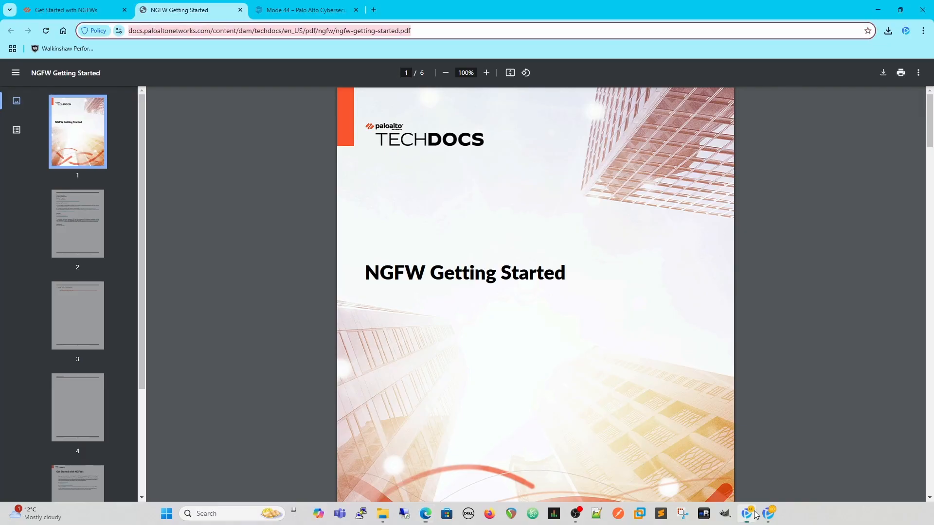
click(373, 10)
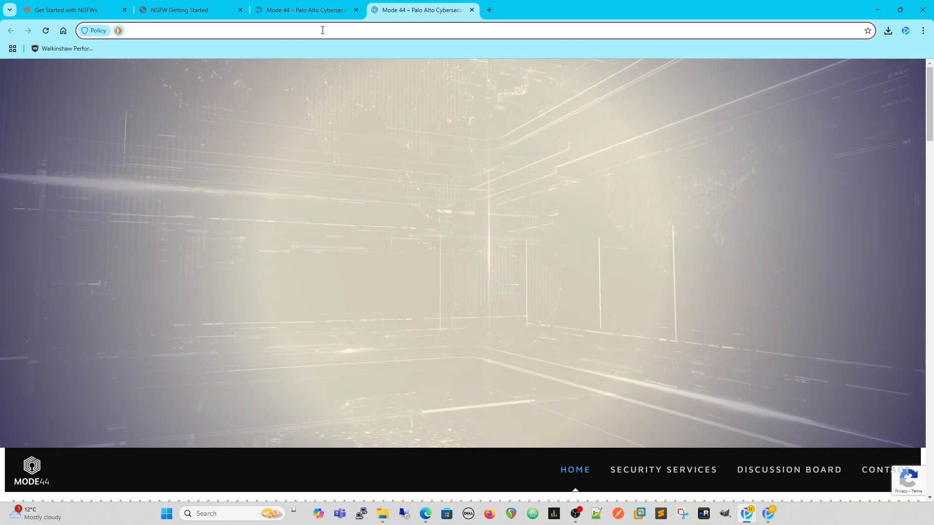
text(gambl)
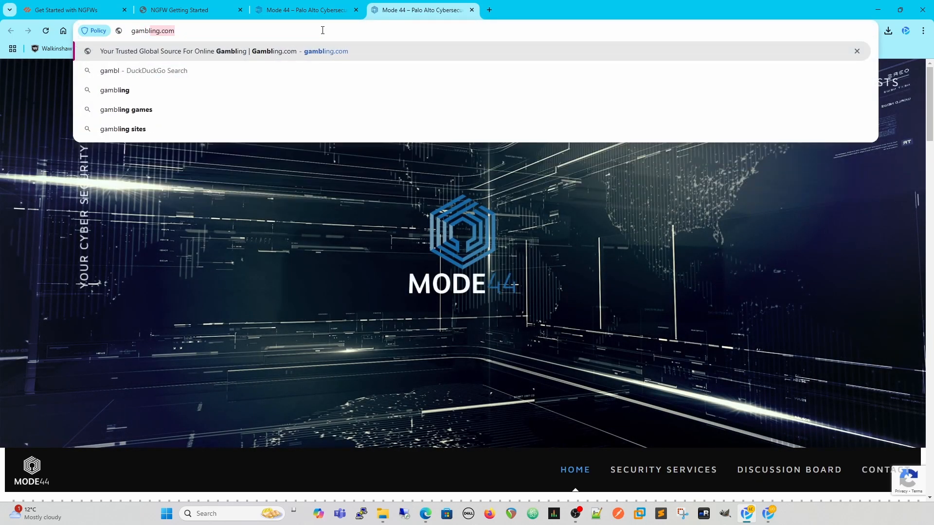
text(ing.com)
key(Return)
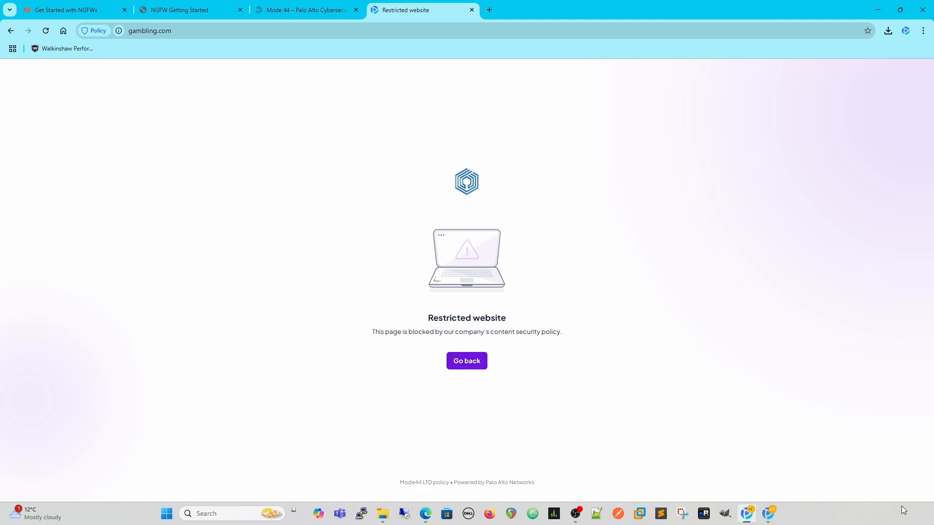
Switch to the second user's Prisma Access Browser window and load gambling.com there.
click(768, 513)
click(303, 31)
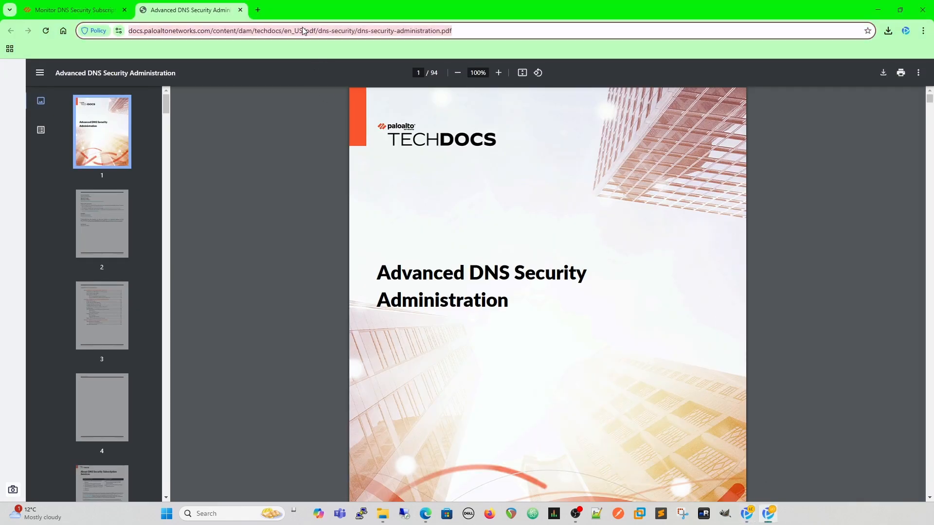
text(gambling)
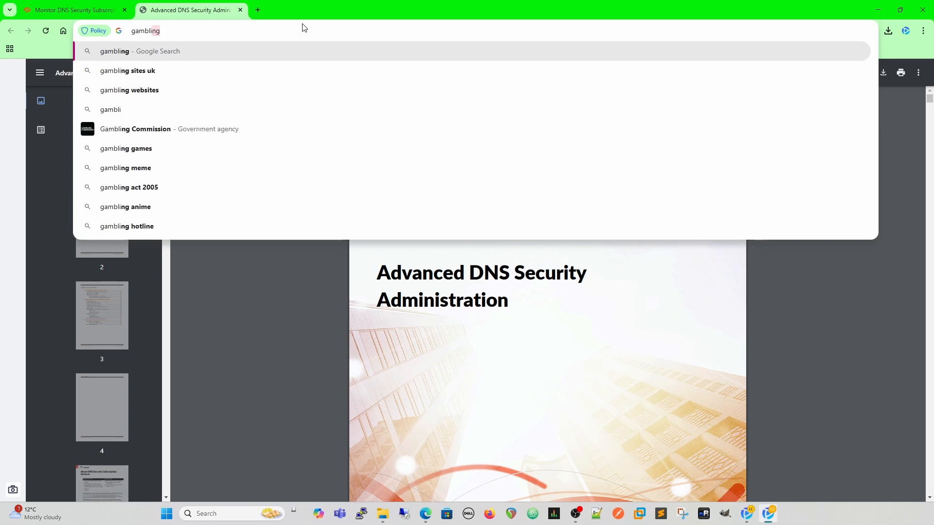
text(.com)
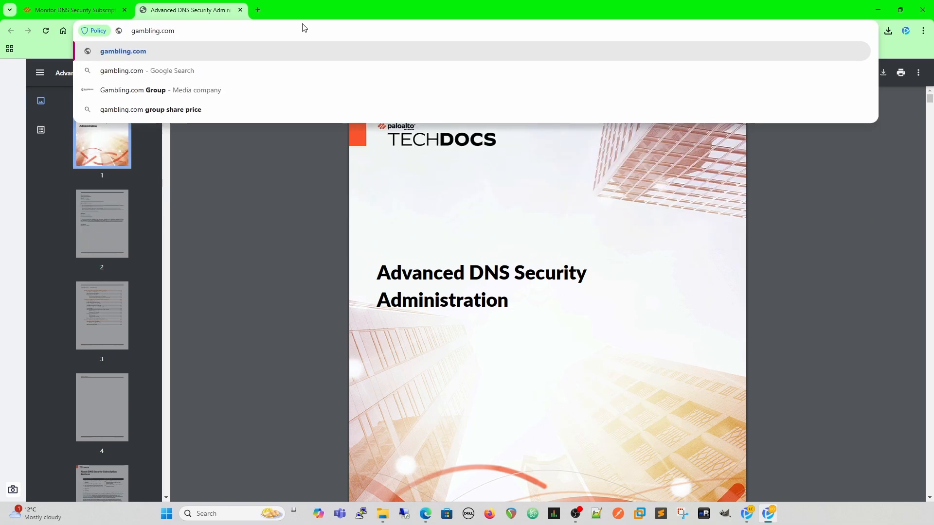
key(Return)
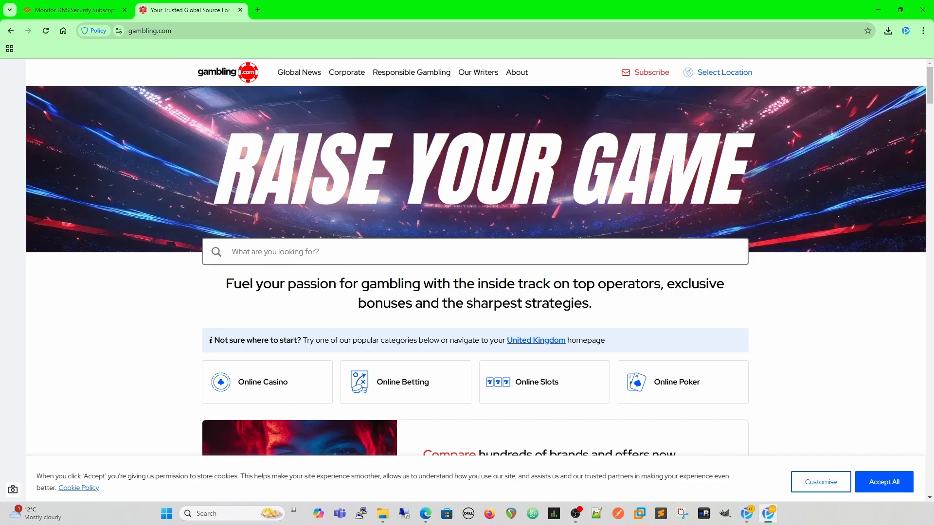
Check the second user's browser profile details, close them and reload gambling.com to retest the rule.
click(906, 31)
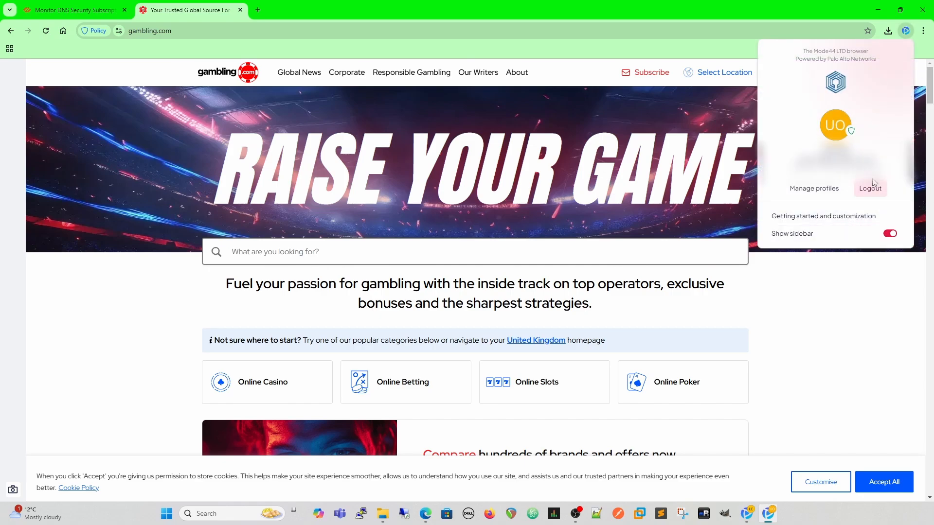
click(850, 131)
click(649, 198)
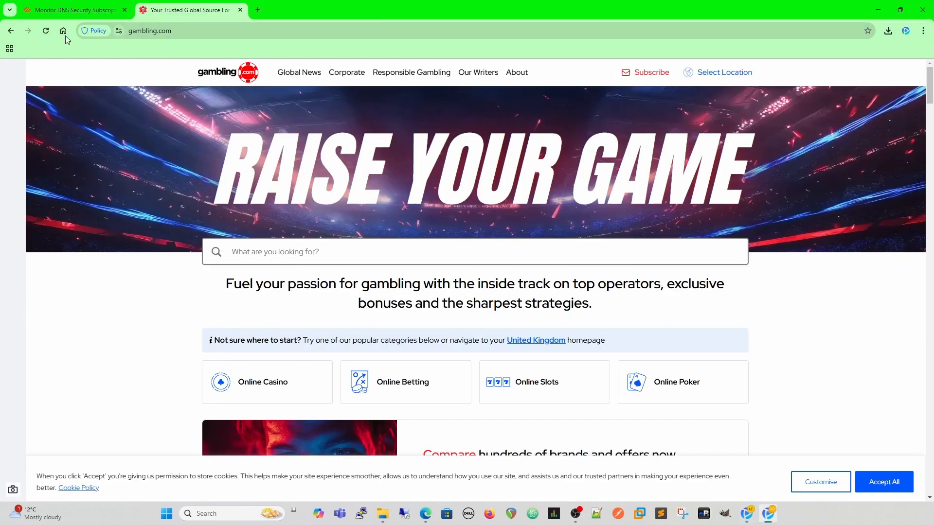
click(45, 32)
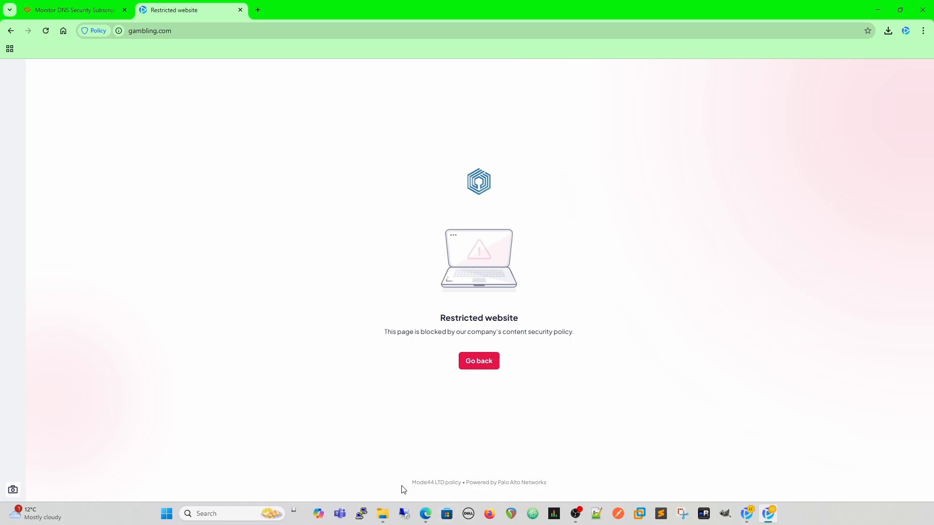
Return to Strata Cloud Manager and examine the Browser Security profile Block all extensions, from its session settings to network protection.
click(425, 514)
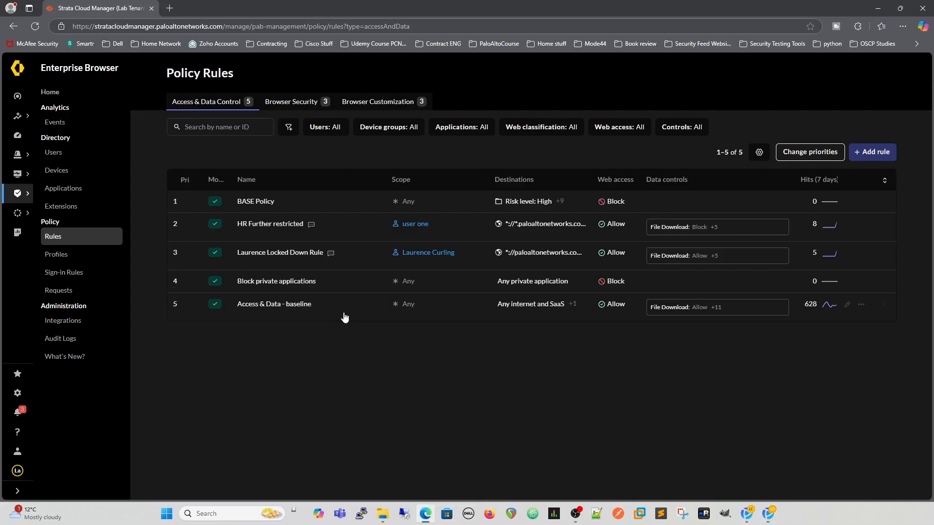
click(68, 257)
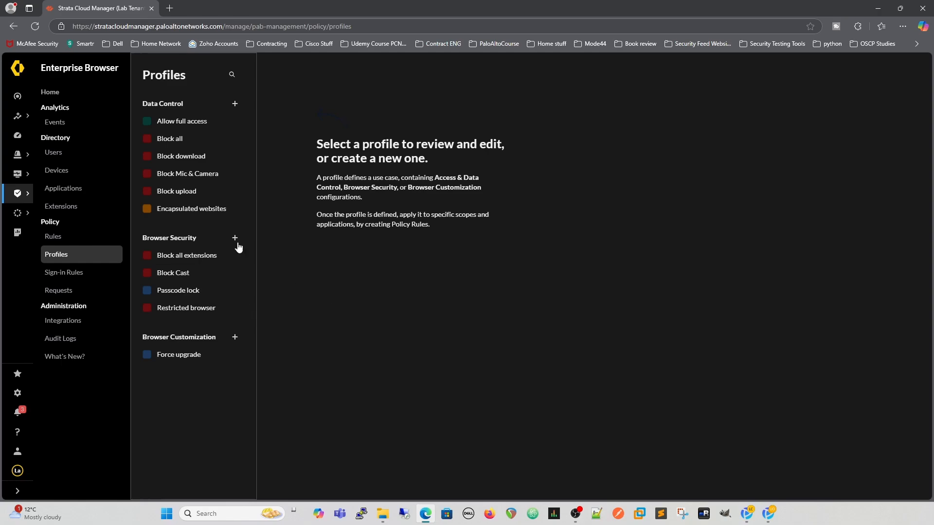
click(172, 257)
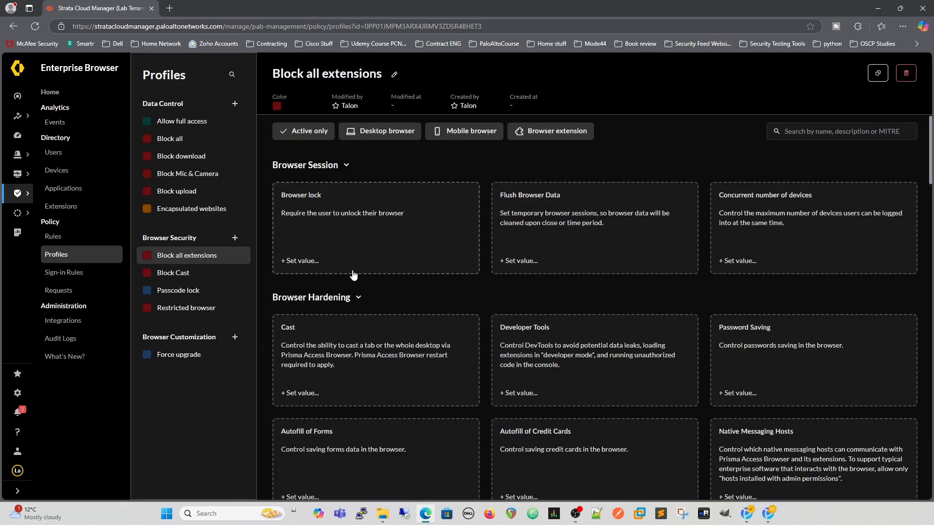
scroll(369, 170, down, 1)
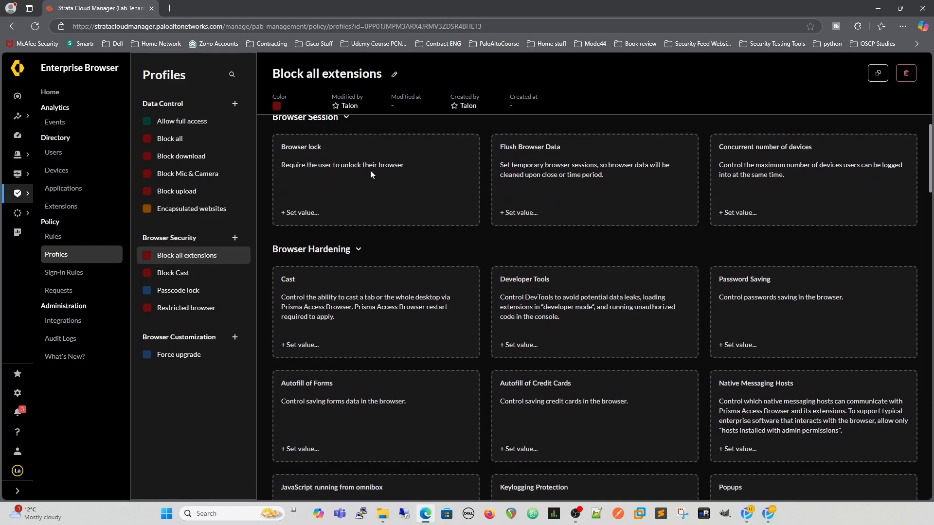
scroll(378, 117, up, 2)
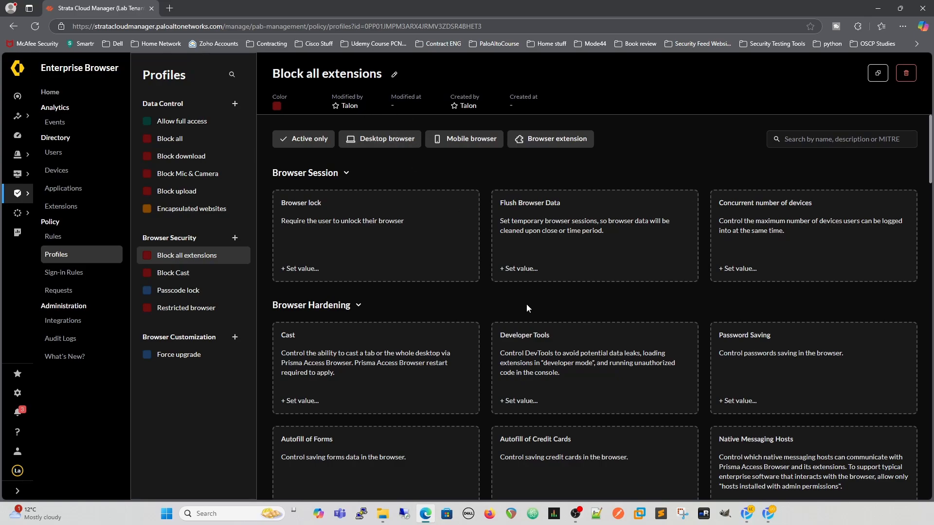
scroll(652, 311, down, 6)
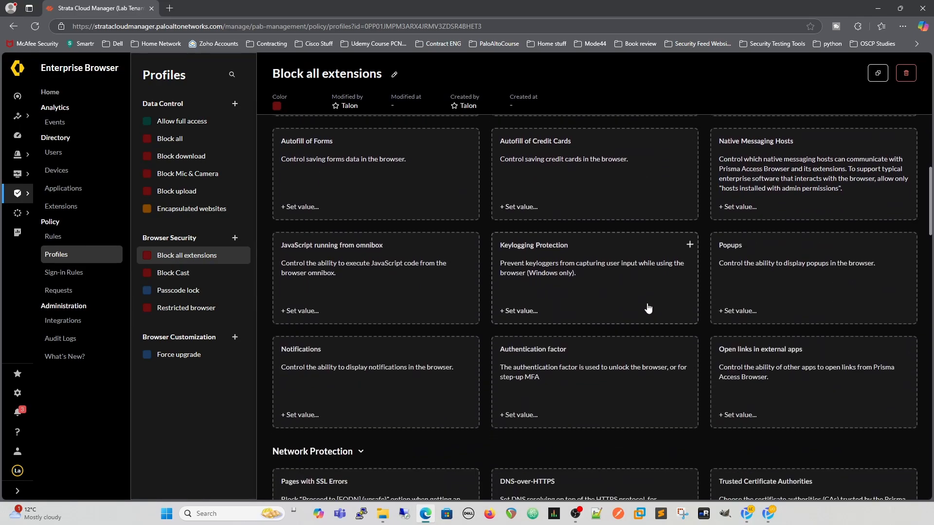
scroll(648, 308, down, 4)
scroll(646, 306, down, 3)
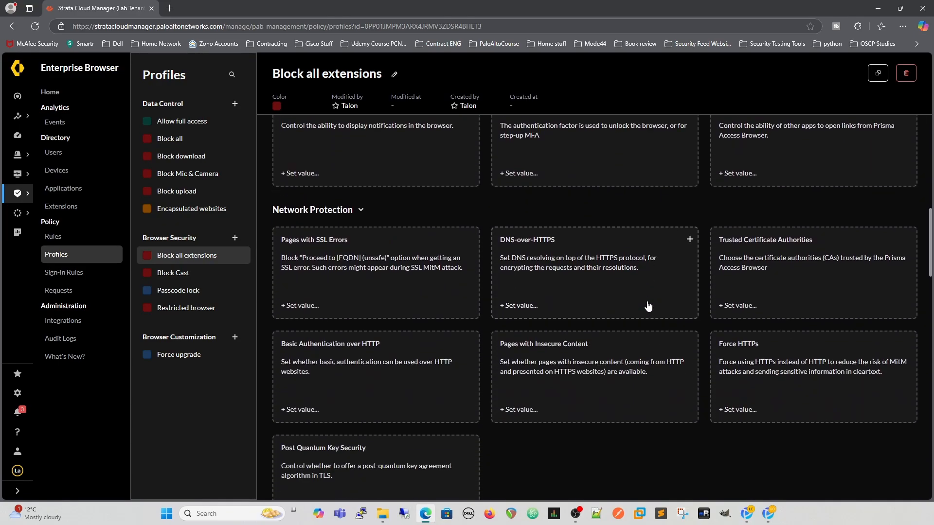
Examine the controls of the Block Cast profile, including its extension, printer, attack surface reduction and Cast settings.
click(181, 272)
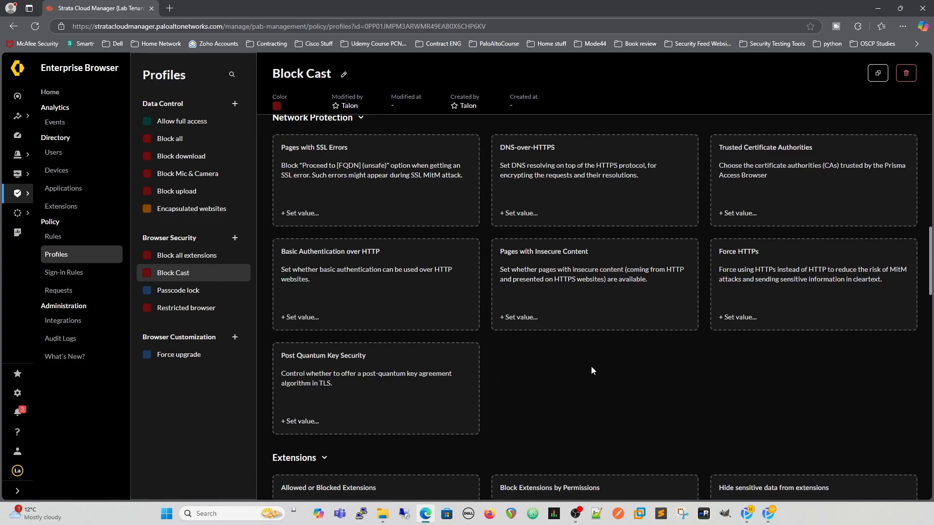
scroll(591, 366, down, 7)
scroll(599, 362, down, 10)
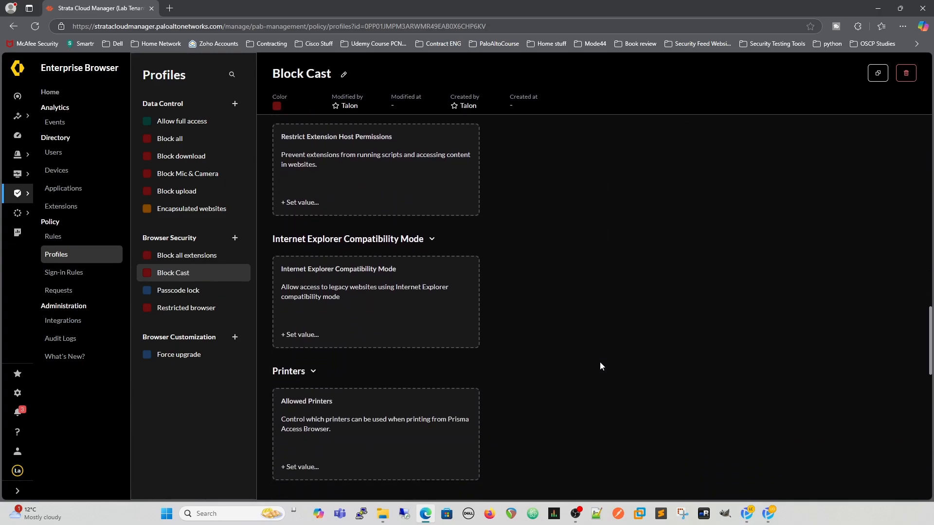
scroll(603, 370, down, 2)
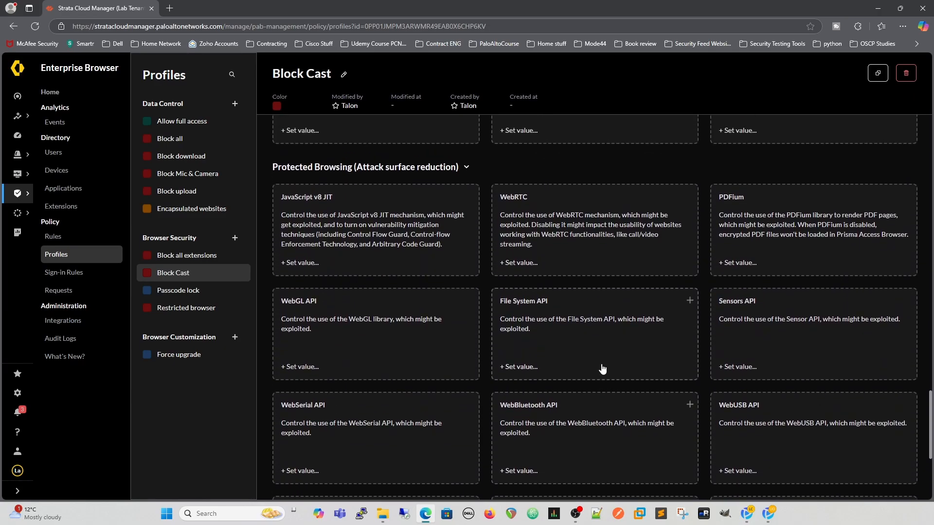
scroll(598, 365, up, 20)
scroll(594, 359, up, 3)
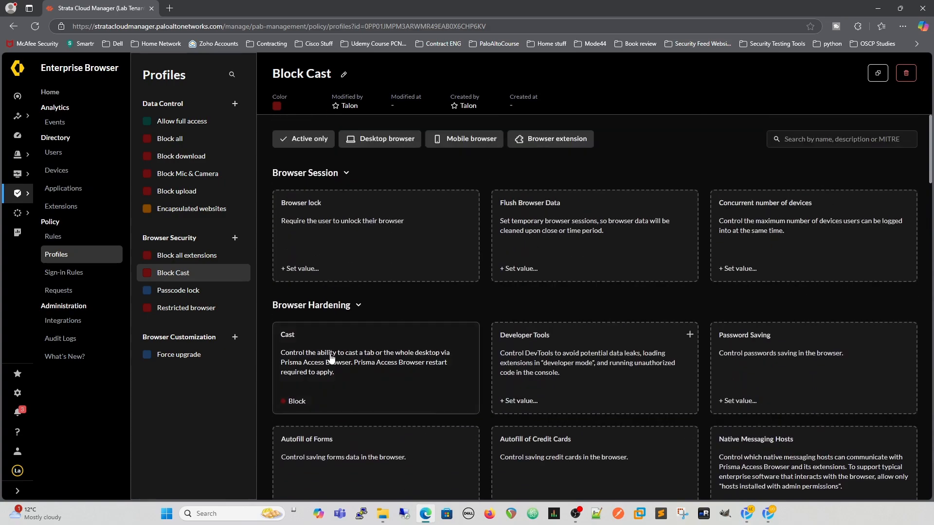